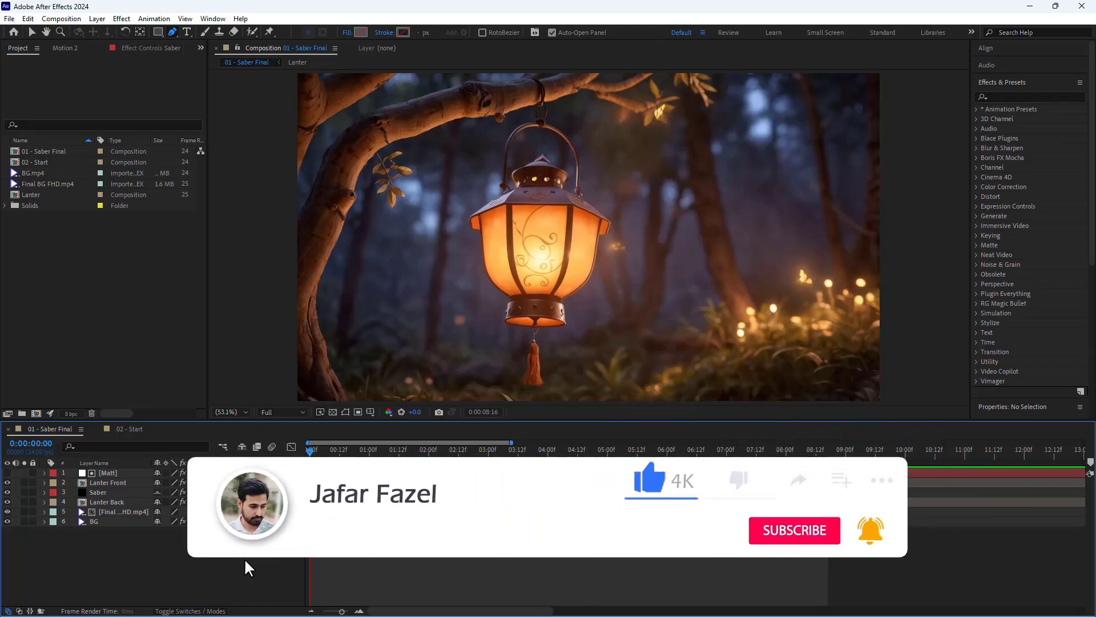
- In 02 - Start, add a black solid below Lanter Front and make it a temporary adjustment layer
{"action": "left_click", "coordinate": [128, 430]}
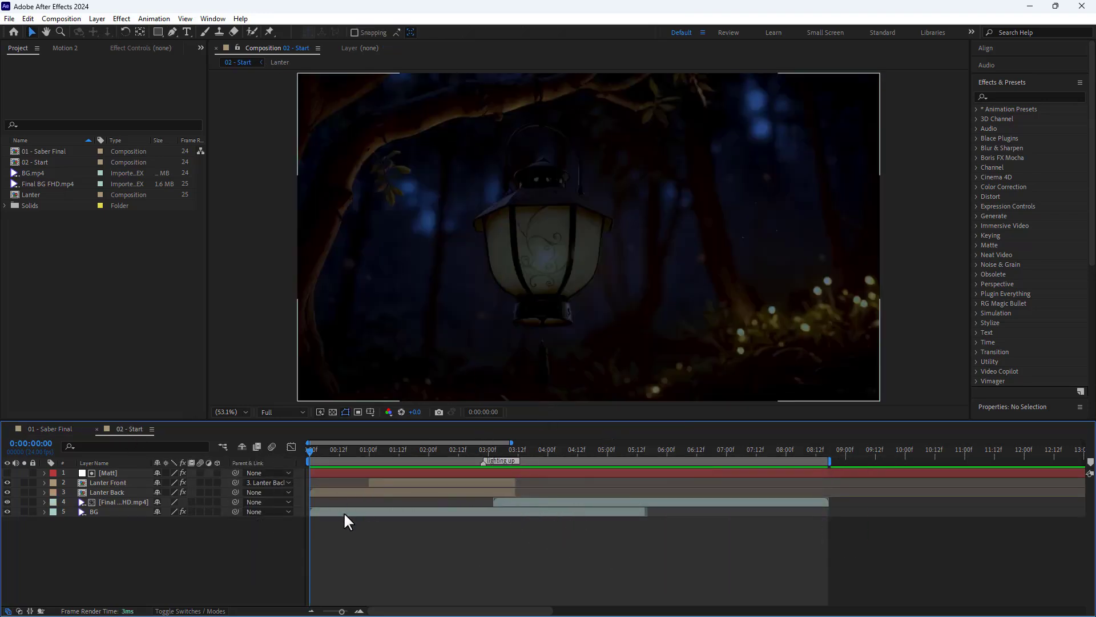
{"action": "right_click", "coordinate": [152, 578]}
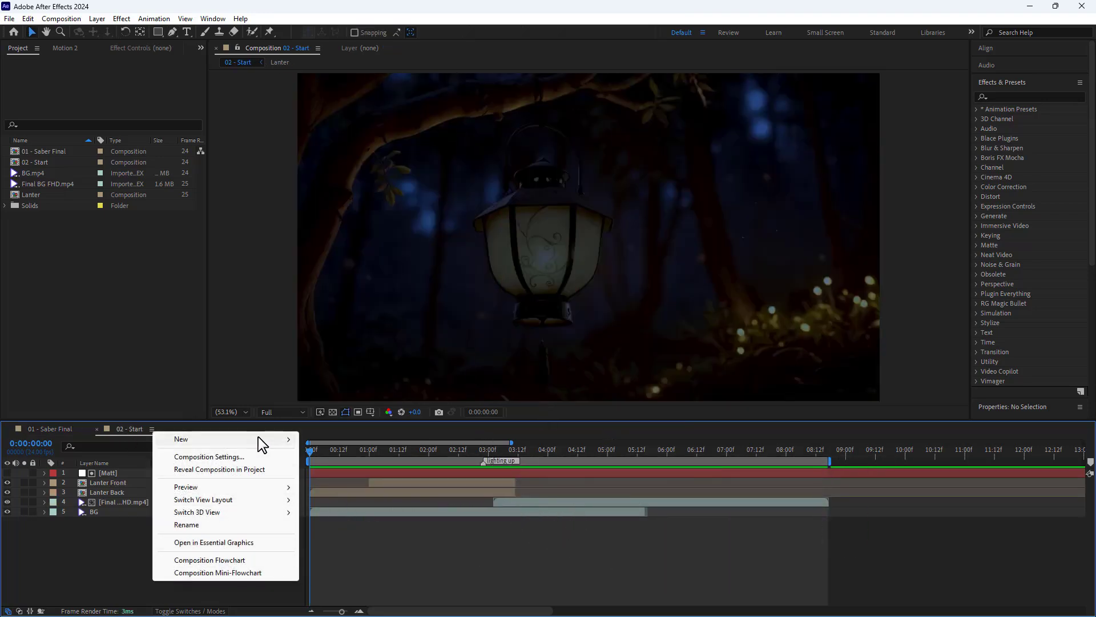
{"action": "mouse_move", "coordinate": [260, 436]}
{"action": "left_click", "coordinate": [327, 470]}
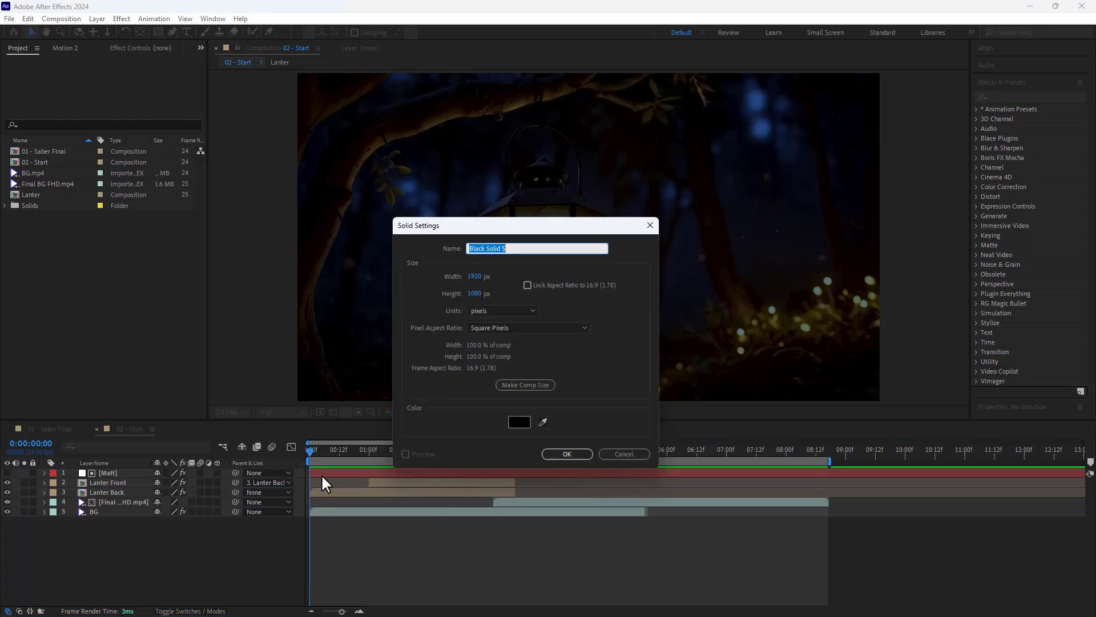
{"action": "left_click", "coordinate": [566, 454]}
{"action": "left_click_drag", "start_coordinate": [138, 472], "coordinate": [140, 502]}
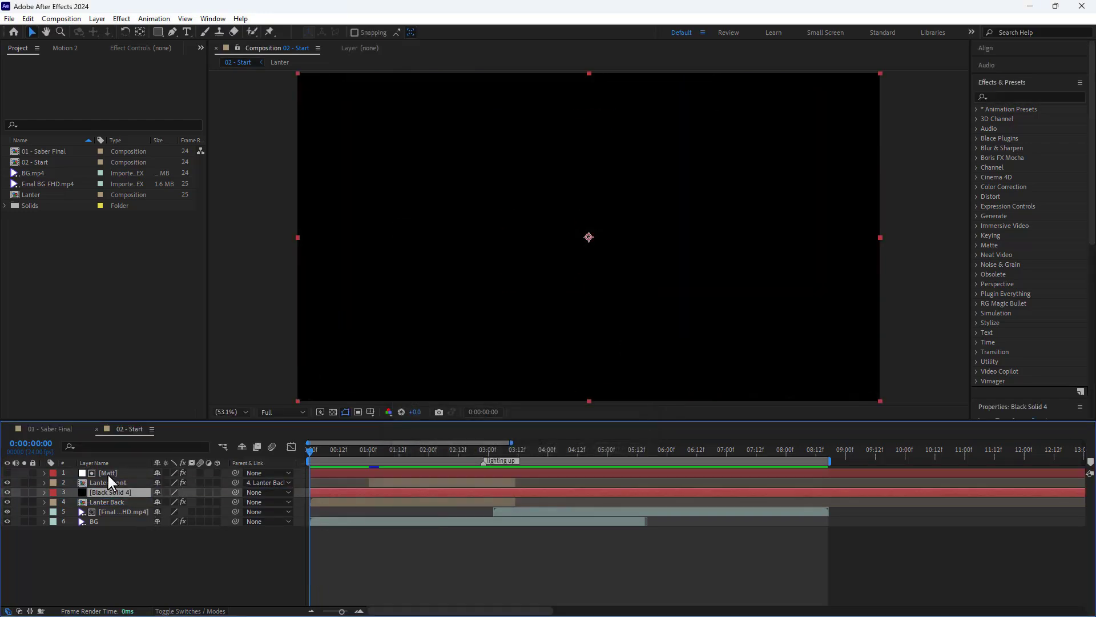
{"action": "left_click", "coordinate": [208, 492]}
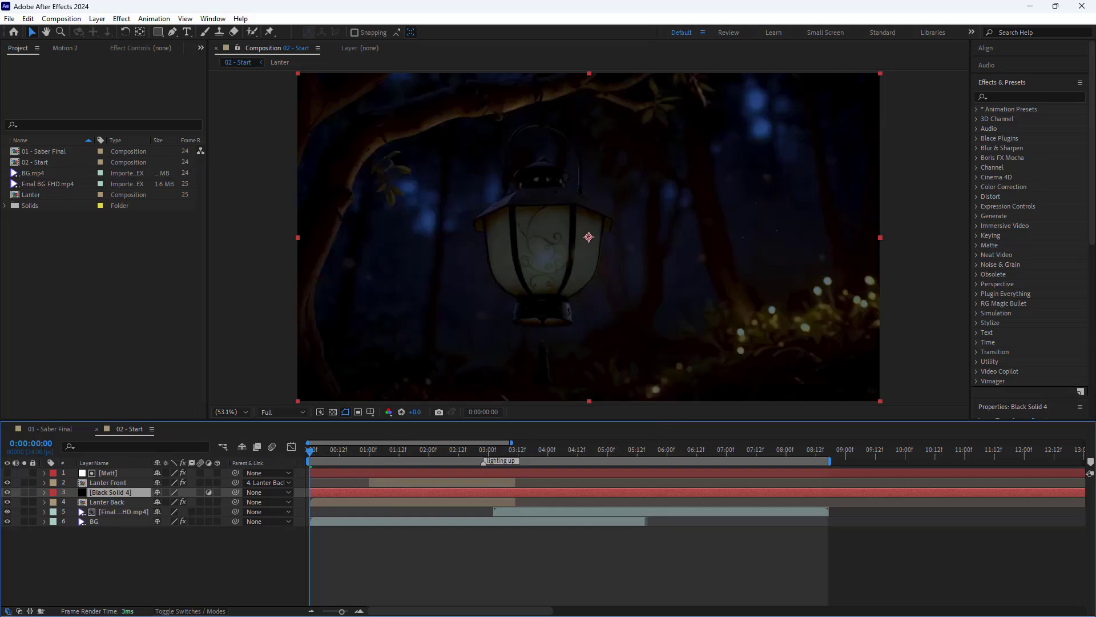
- Draw an open Pen mask path from the right, looping around the lantern and hooking under it
{"action": "left_click", "coordinate": [172, 32]}
{"action": "left_click", "coordinate": [912, 253]}
{"action": "left_click", "coordinate": [337, 269]}
{"action": "left_click", "coordinate": [539, 209]}
{"action": "left_click", "coordinate": [741, 274]}
{"action": "left_click", "coordinate": [599, 361]}
{"action": "left_click", "coordinate": [543, 326]}
- Curve the mask points into a smooth loop, extend the tail, and make the solid opaque again
{"action": "left_click_drag", "start_coordinate": [741, 272], "coordinate": [762, 325]}
{"action": "left_click_drag", "start_coordinate": [337, 269], "coordinate": [337, 314]}
{"action": "mouse_move", "coordinate": [599, 361]}
{"action": "left_mouse_down"}
{"action": "mouse_move", "coordinate": [656, 362]}
{"action": "mouse_move", "coordinate": [595, 368]}
{"action": "left_mouse_up"}
{"action": "left_click_drag", "start_coordinate": [337, 269], "coordinate": [372, 273]}
{"action": "left_click", "coordinate": [373, 273]}
{"action": "mouse_move", "coordinate": [741, 273]}
{"action": "left_mouse_down"}
{"action": "mouse_move", "coordinate": [744, 334]}
{"action": "mouse_move", "coordinate": [748, 255]}
{"action": "left_mouse_up"}
{"action": "left_click_drag", "start_coordinate": [594, 367], "coordinate": [602, 369]}
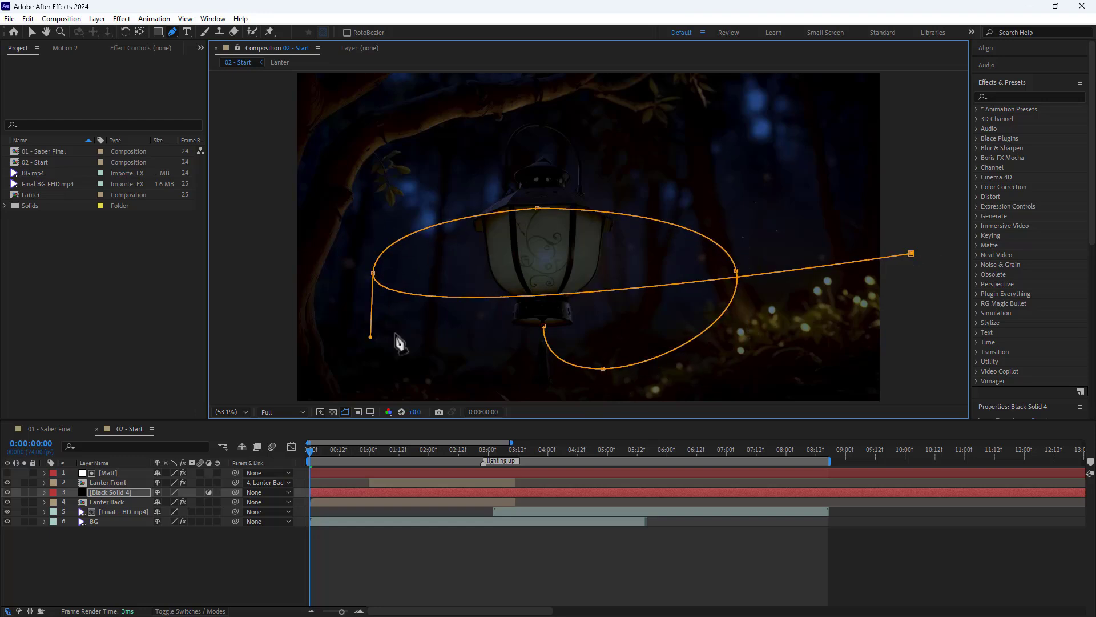
{"action": "left_click_drag", "start_coordinate": [912, 254], "coordinate": [588, 352]}
{"action": "left_click_drag", "start_coordinate": [331, 166], "coordinate": [742, 328]}
{"action": "left_click", "coordinate": [209, 491]}
- Apply the Saber effect to the solid and rename the layer 'saber'
{"action": "key", "text": "v"}
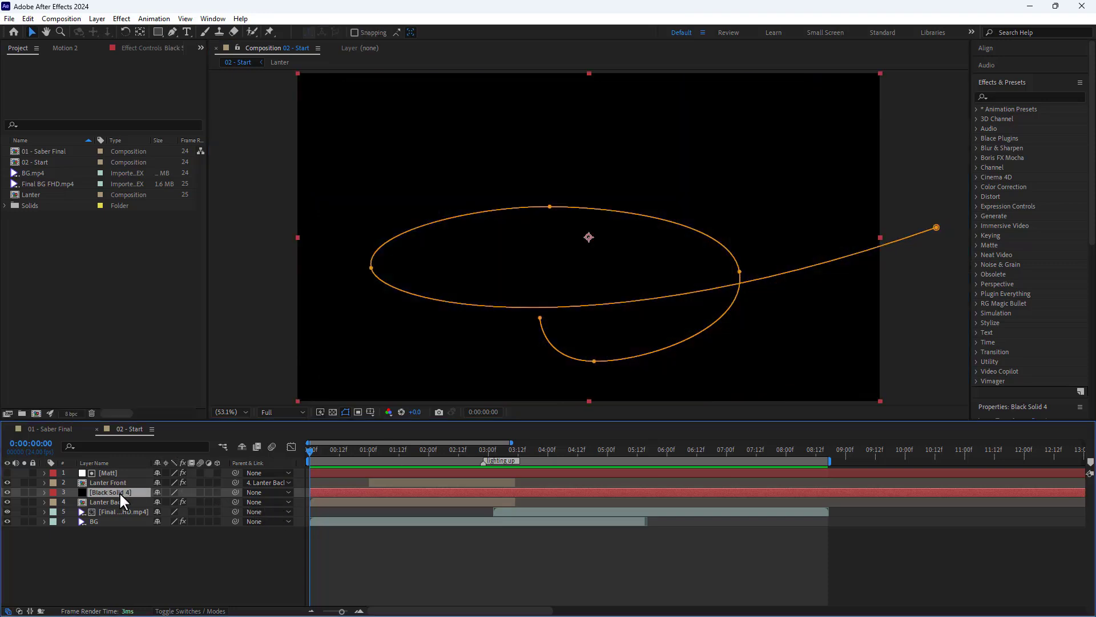
{"action": "left_click", "coordinate": [120, 491]}
{"action": "key", "text": "ctrl+space"}
{"action": "type", "text": "sa"}
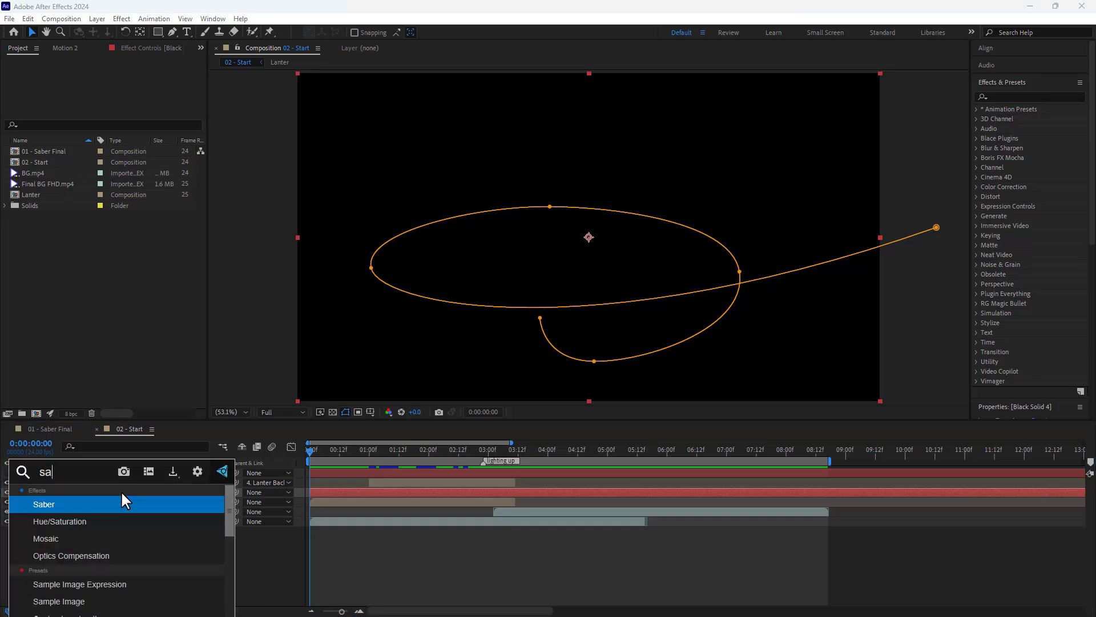
{"action": "left_click", "coordinate": [114, 505]}
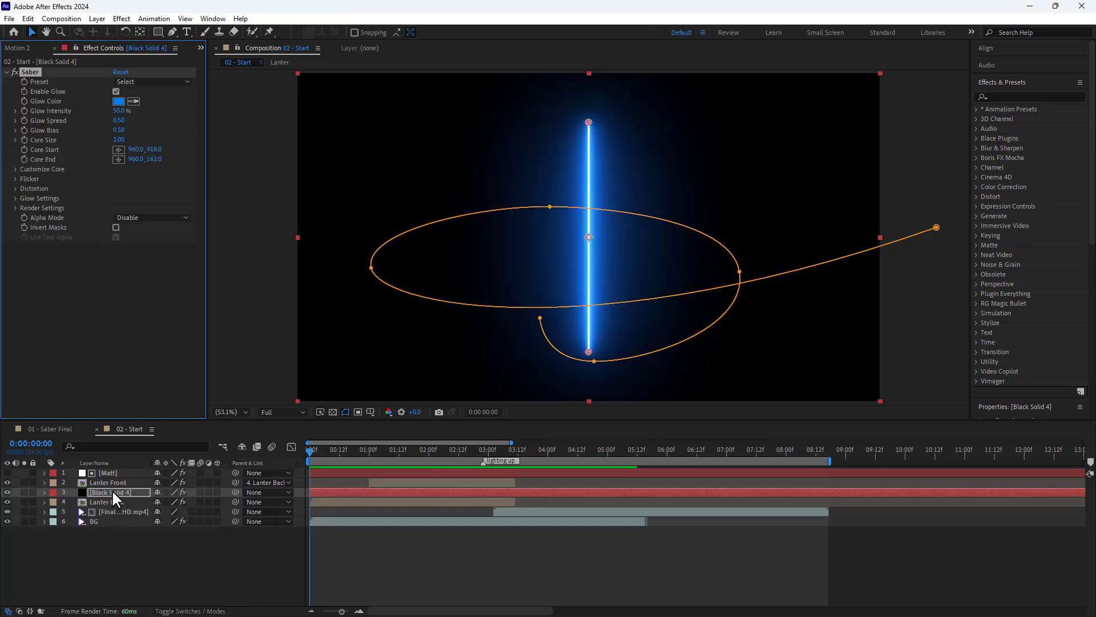
{"action": "key", "text": "Return"}
{"action": "type", "text": "saber"}
{"action": "key", "text": "Return"}
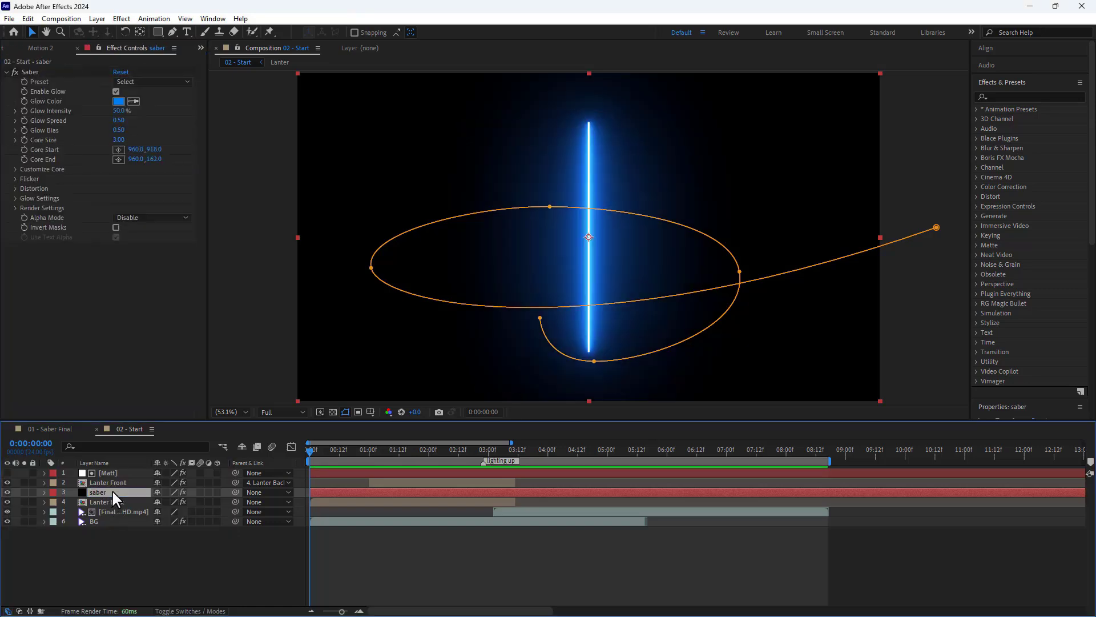
- Change Saber's Glow Color to orange FF7800
{"action": "left_click", "coordinate": [115, 99]}
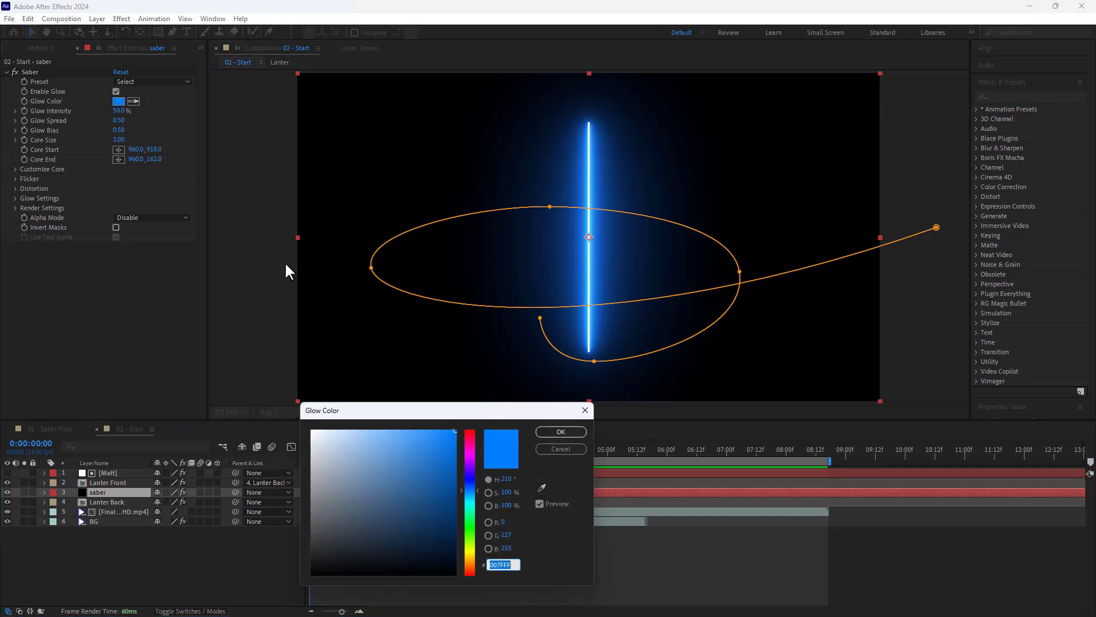
{"action": "left_click", "coordinate": [468, 563]}
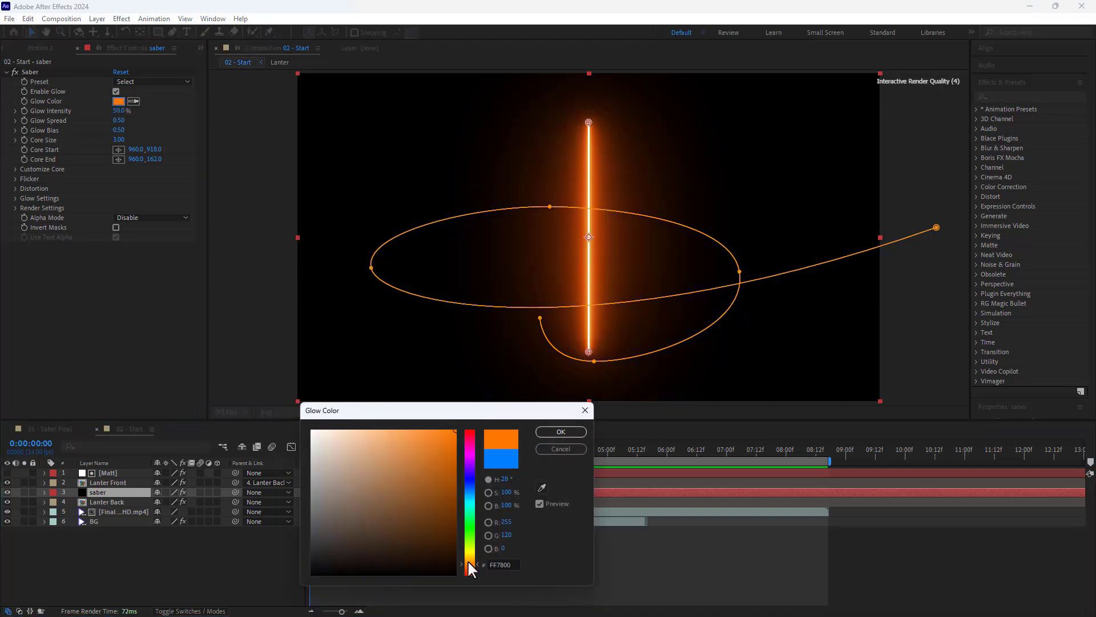
{"action": "left_click", "coordinate": [561, 432]}
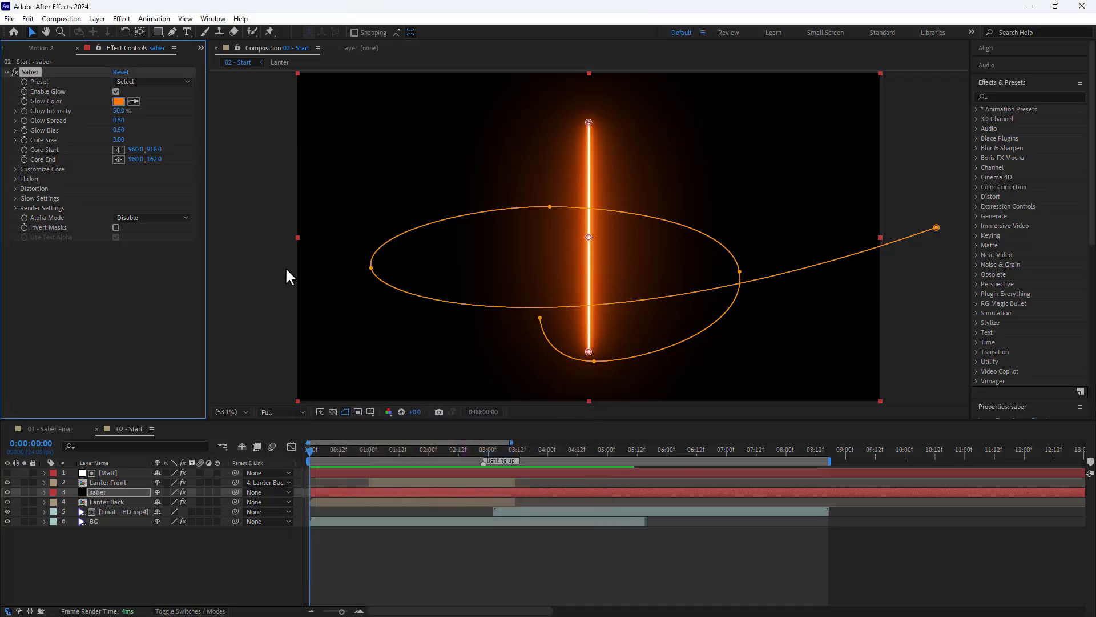
- Set Saber's core type to follow the mask path and turn off the glow
{"action": "left_click", "coordinate": [14, 169]}
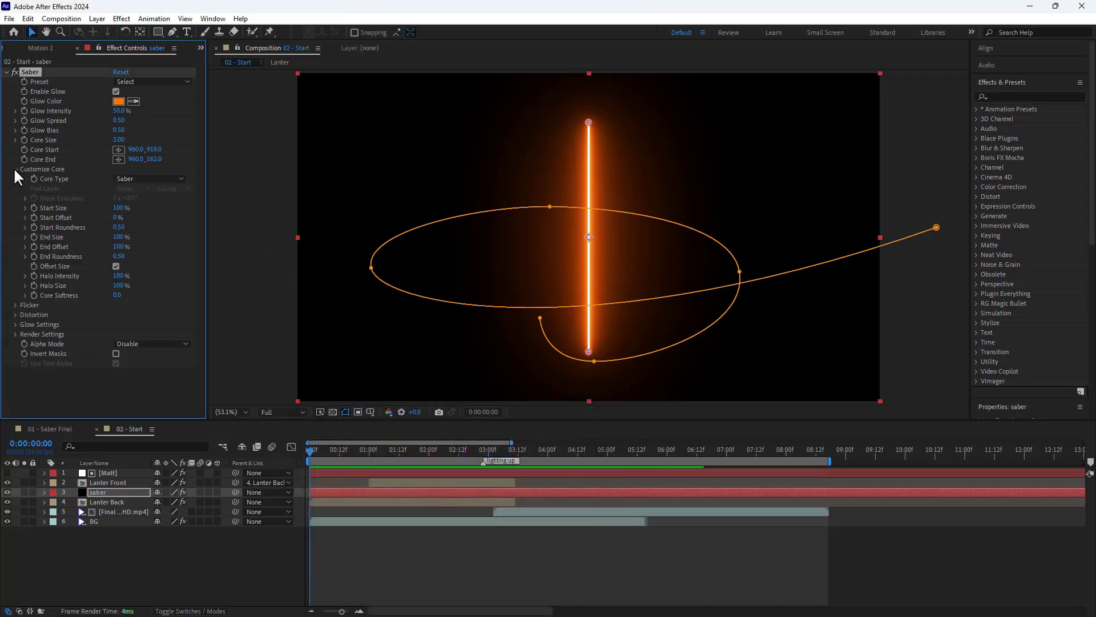
{"action": "left_click", "coordinate": [121, 181]}
{"action": "left_click", "coordinate": [145, 204]}
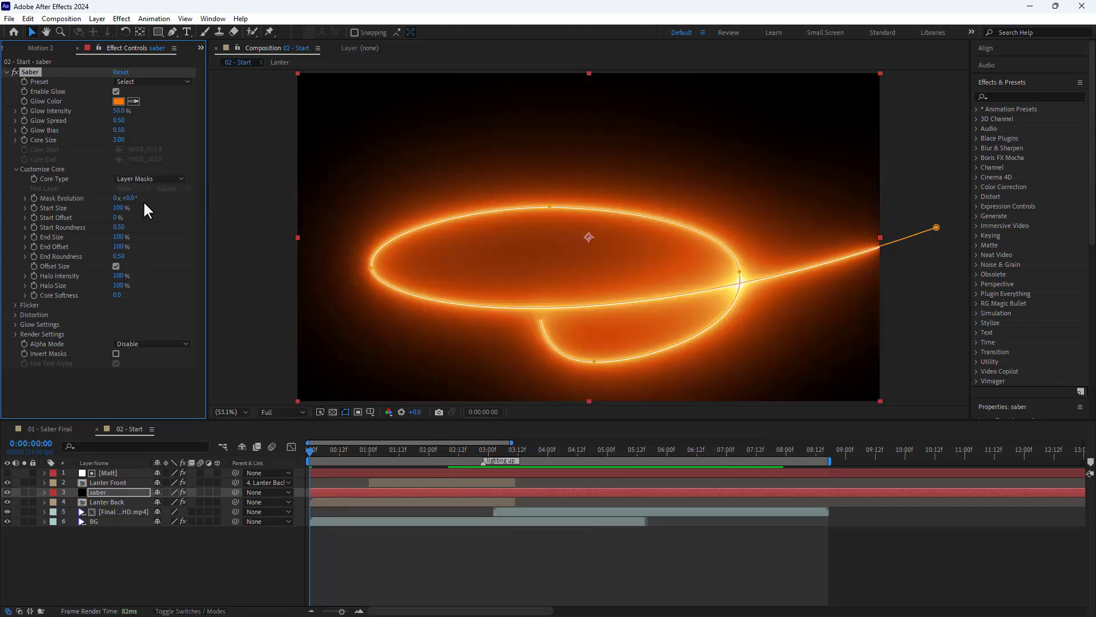
{"action": "left_click", "coordinate": [116, 91]}
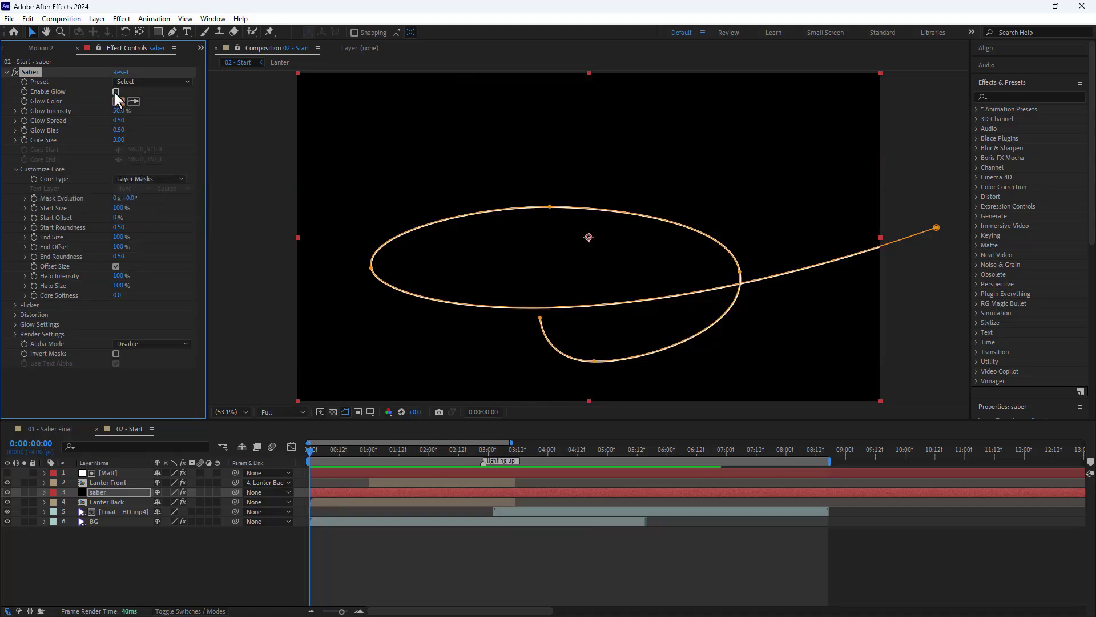
- Set the core Distortion Amount to 75
{"action": "left_click", "coordinate": [14, 314]}
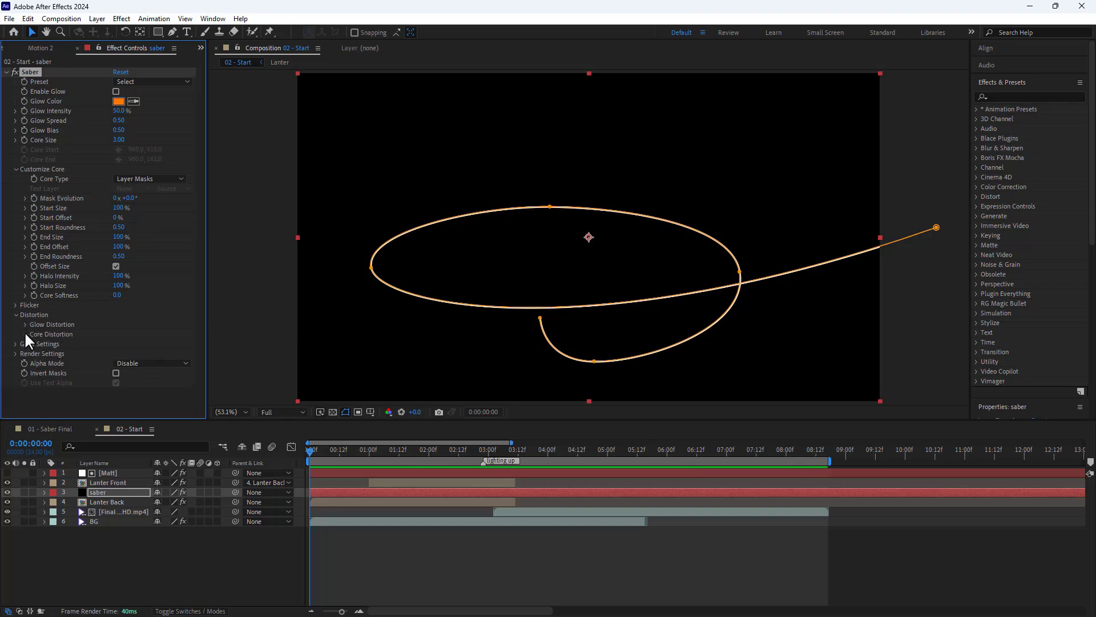
{"action": "left_click", "coordinate": [25, 334]}
{"action": "left_click", "coordinate": [118, 286]}
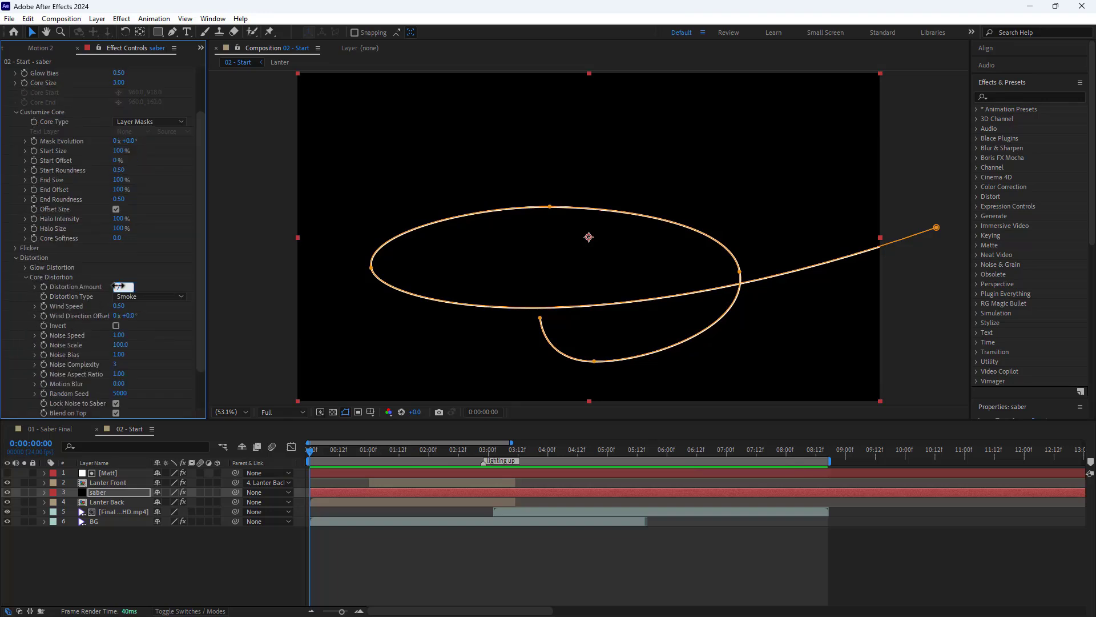
{"action": "type", "text": "75"}
{"action": "key", "text": "Return"}
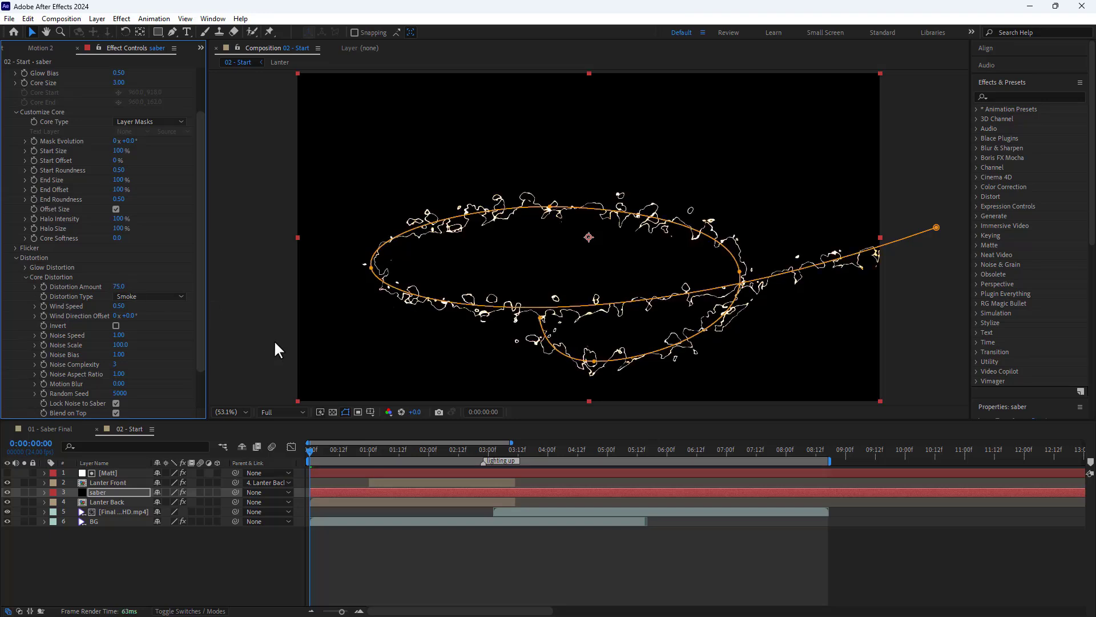
{"action": "left_click", "coordinate": [369, 450]}
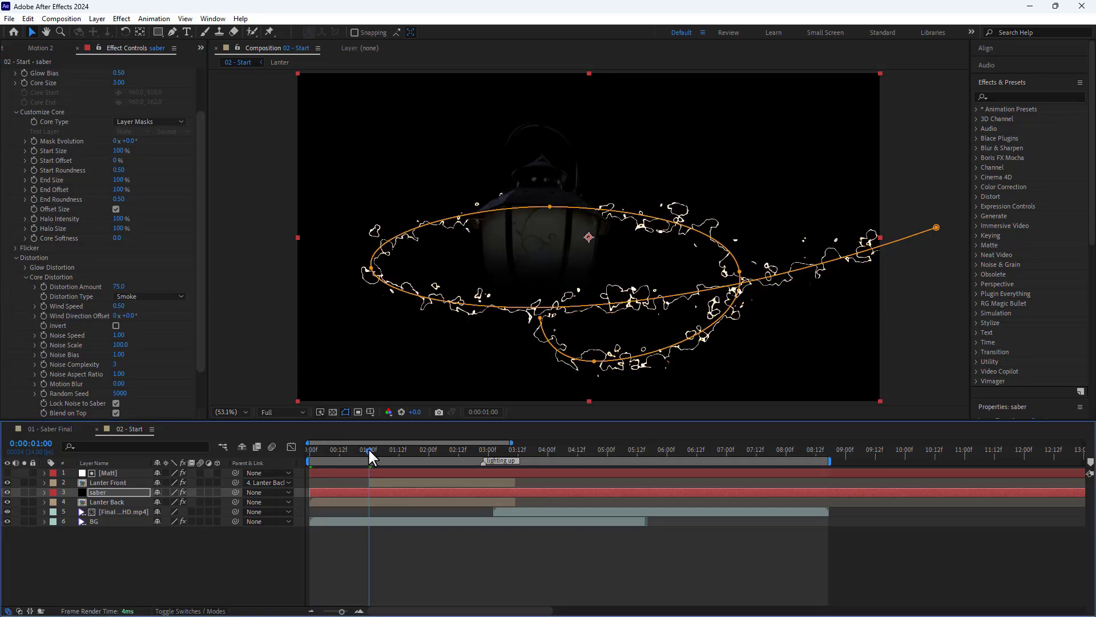
- Set Noise Scale 1, Noise Bias 3.00, Wind Speed 0.01 and the Energy distortion type
{"action": "left_click", "coordinate": [118, 345]}
{"action": "type", "text": "1"}
{"action": "key", "text": "Return"}
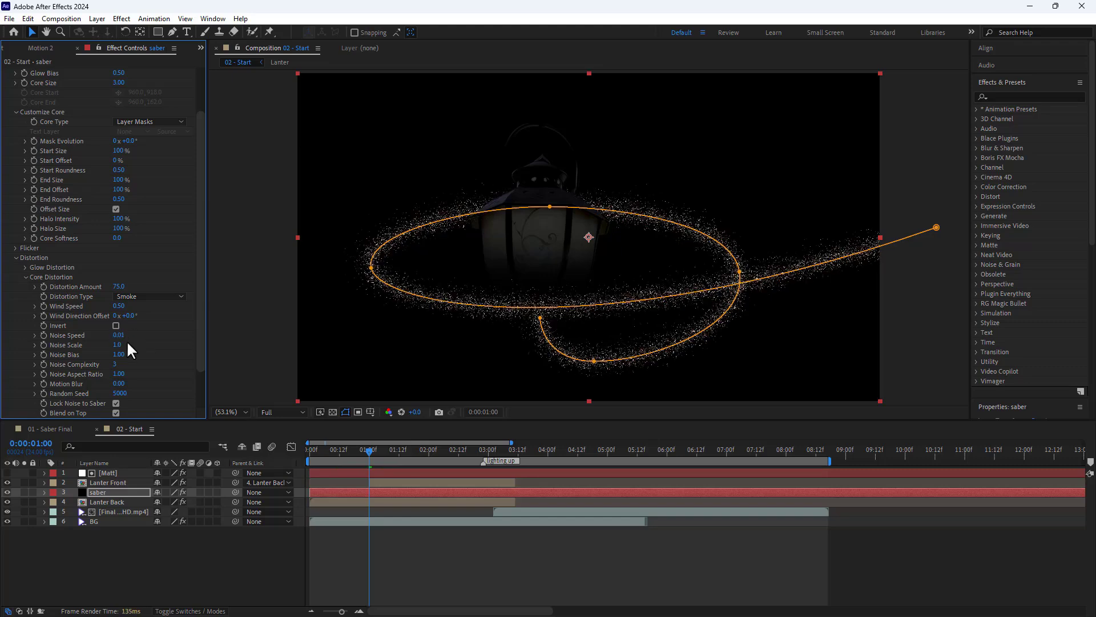
{"action": "left_click", "coordinate": [118, 355]}
{"action": "key", "text": "Return"}
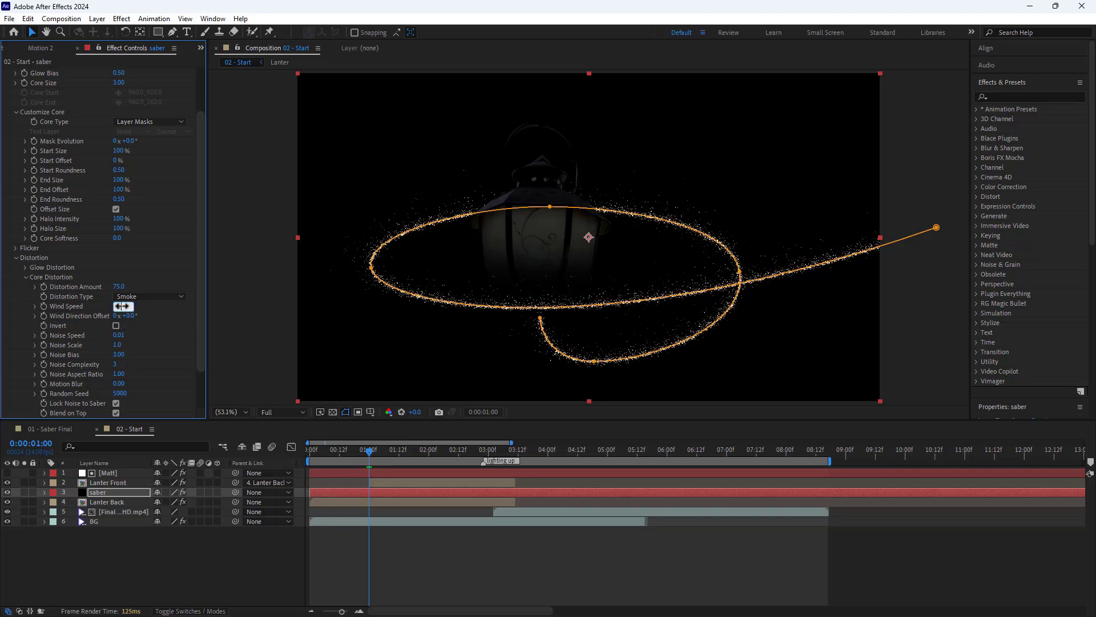
{"action": "key", "text": "Return"}
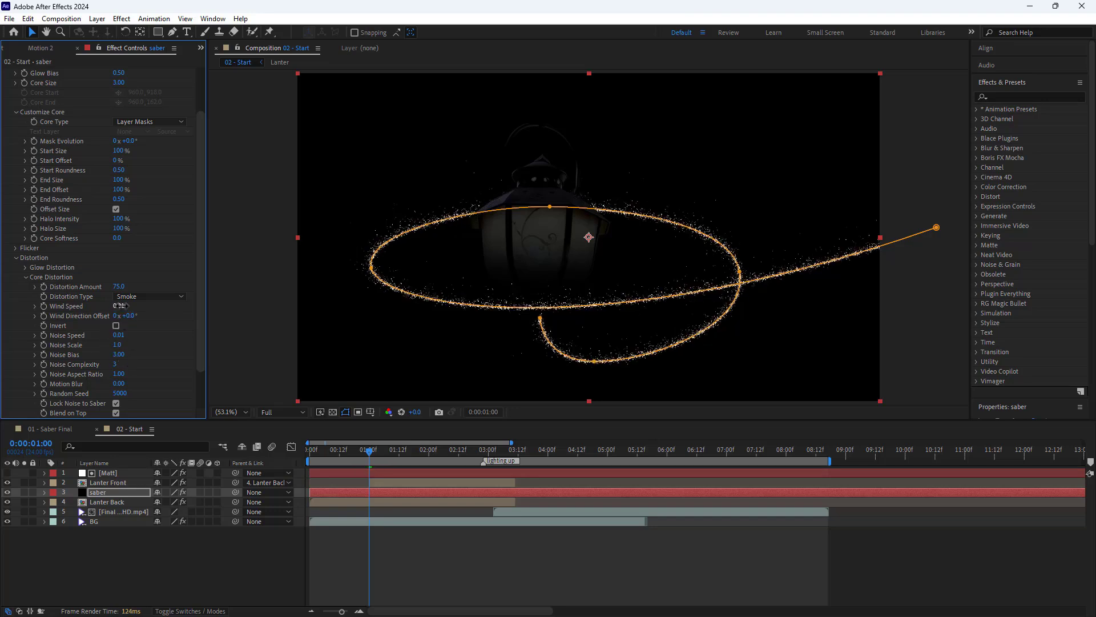
{"action": "left_click", "coordinate": [132, 296]}
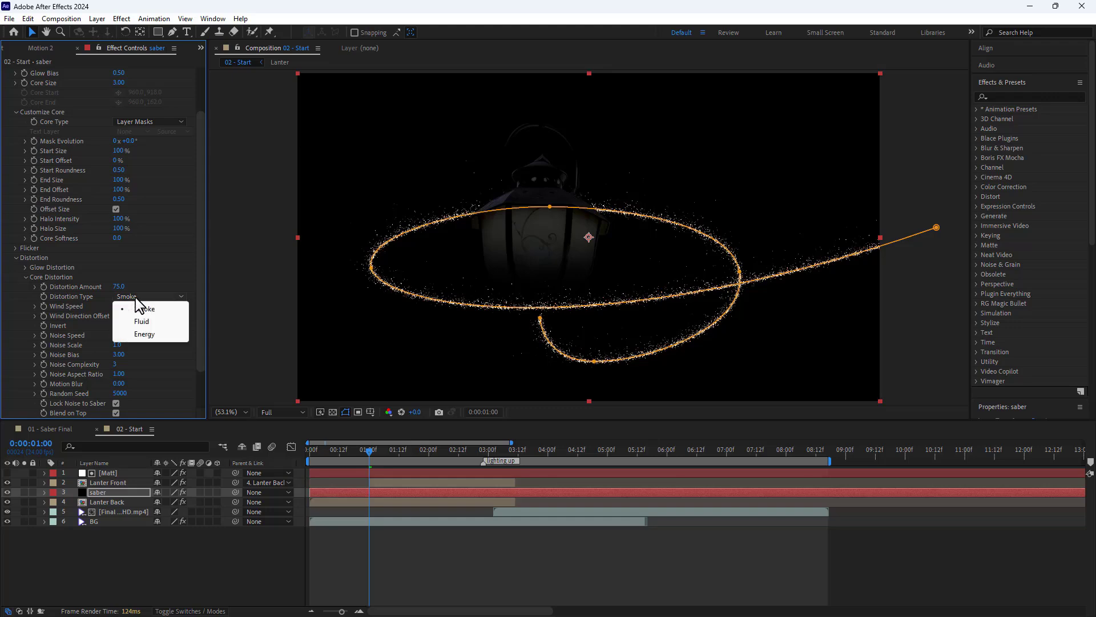
{"action": "left_click", "coordinate": [147, 334]}
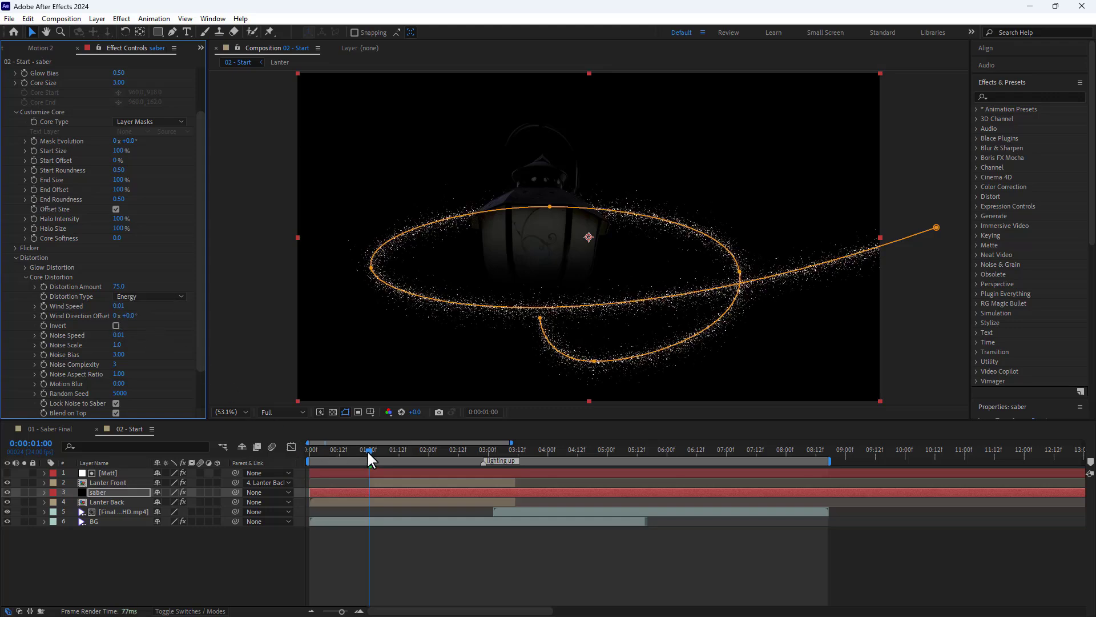
- Preview the particle animation, then thin the saber core to Core Size 1.5
{"action": "left_click_drag", "start_coordinate": [366, 450], "coordinate": [261, 447]}
{"action": "key", "text": "space"}
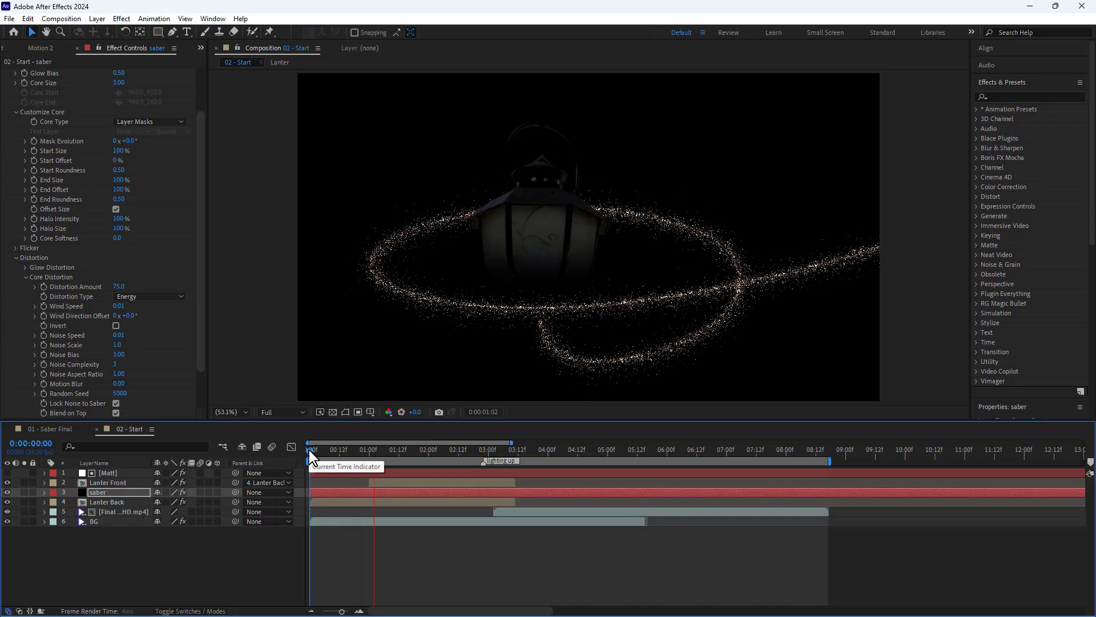
{"action": "left_click_drag", "start_coordinate": [309, 450], "coordinate": [370, 452]}
{"action": "left_click", "coordinate": [119, 83]}
{"action": "type", "text": "1.5"}
{"action": "key", "text": "Return"}
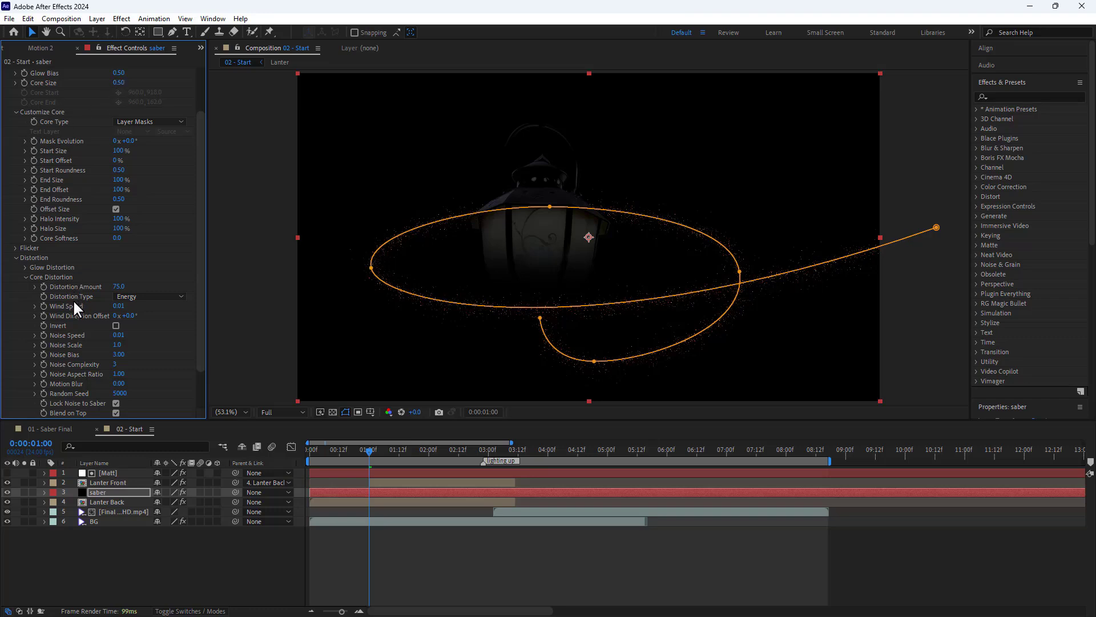
- Set Saber's Composite Settings to Transparent in Render Settings
{"action": "scroll", "coordinate": [73, 300], "scroll_direction": "down", "scroll_amount": 2}
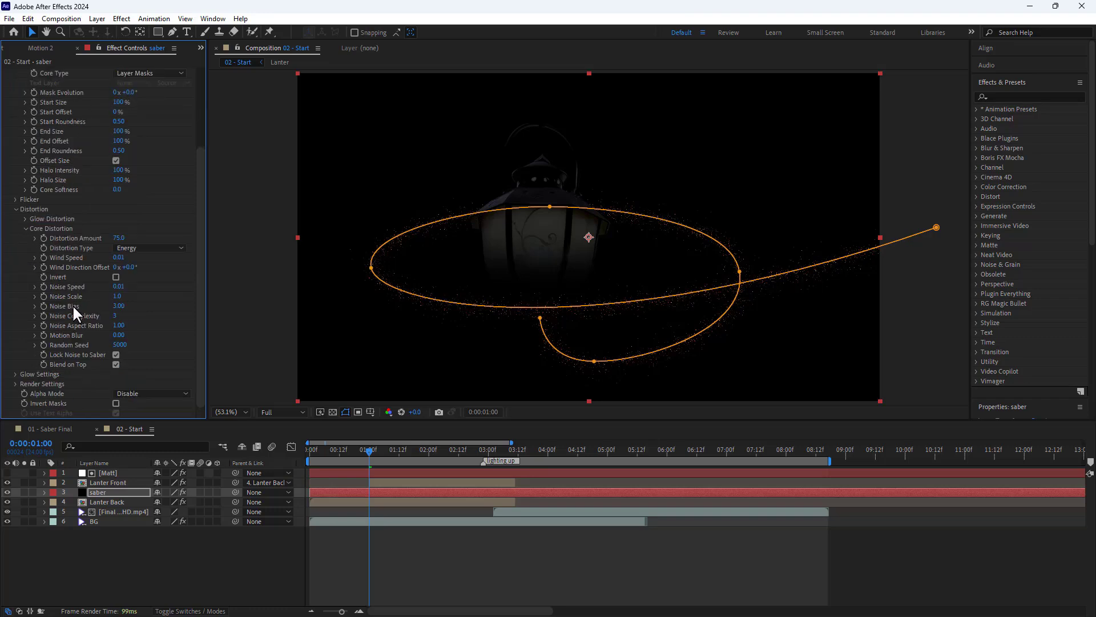
{"action": "left_click", "coordinate": [15, 383]}
{"action": "scroll", "coordinate": [52, 376], "scroll_direction": "down", "scroll_amount": 4}
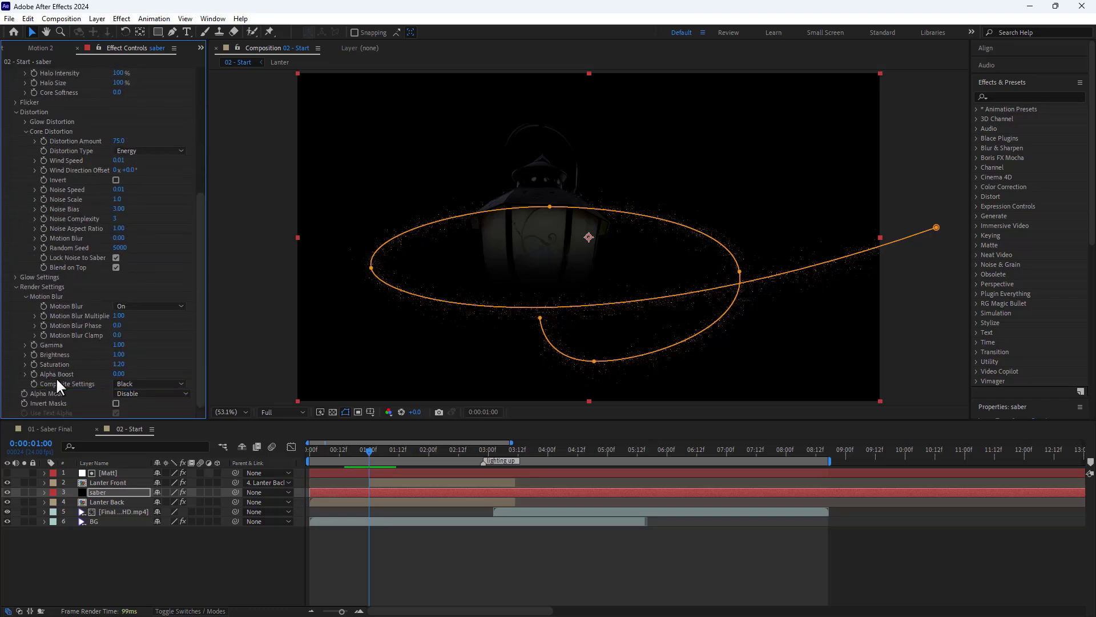
{"action": "left_click", "coordinate": [118, 383]}
{"action": "left_click", "coordinate": [131, 395]}
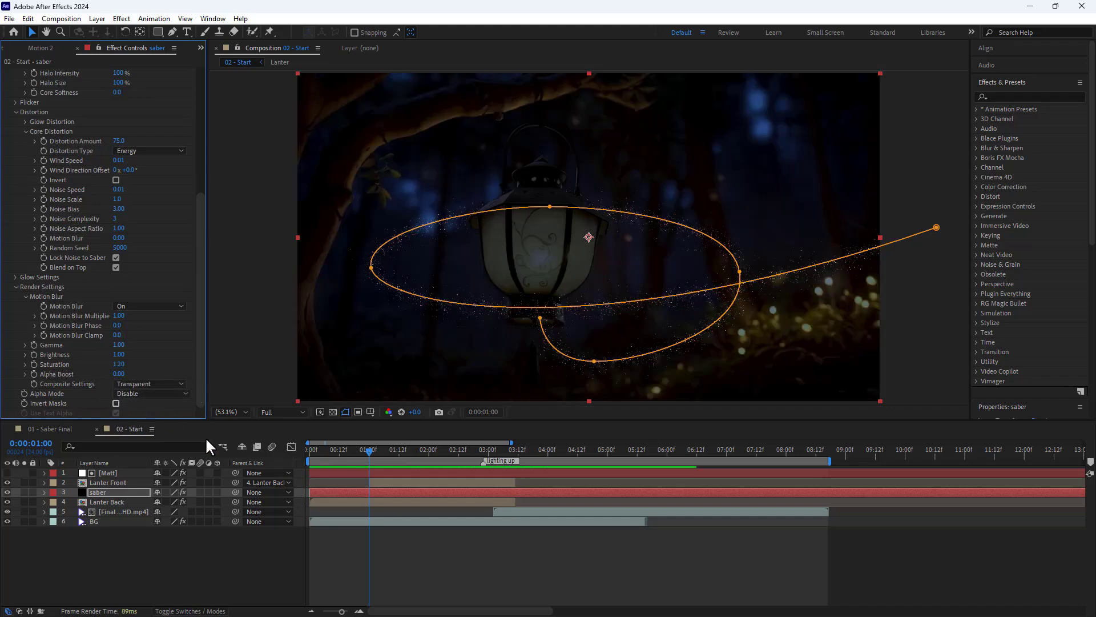
{"action": "left_click_drag", "start_coordinate": [369, 450], "coordinate": [306, 448]}
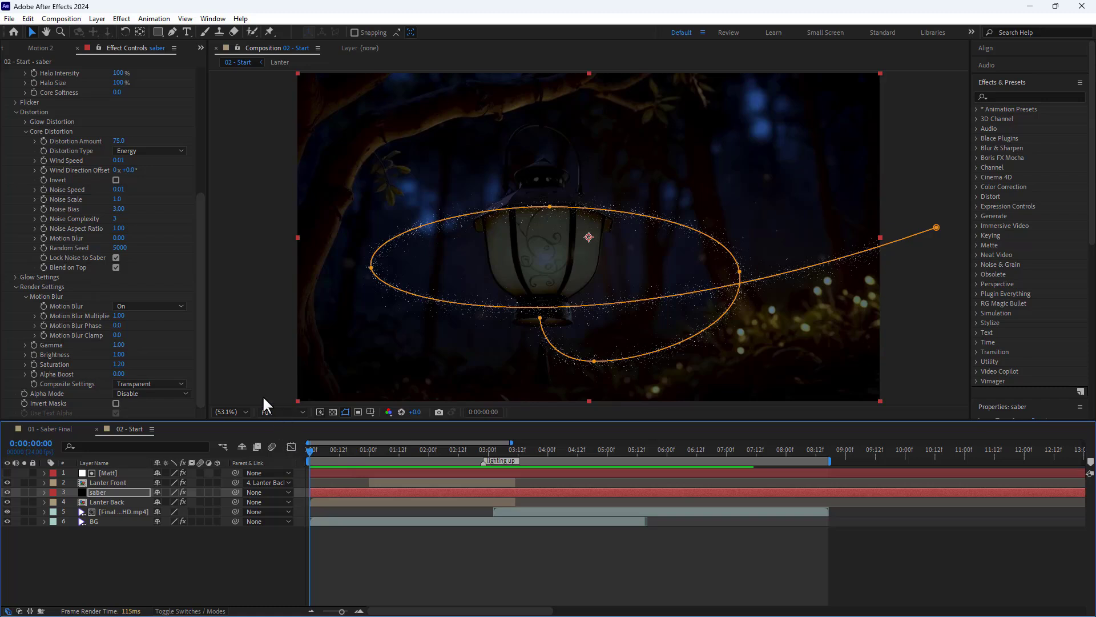
- Keyframe End Offset at 0% at the start and Start Offset at 100% at two seconds
{"action": "scroll", "coordinate": [173, 290], "scroll_direction": "up", "scroll_amount": 5}
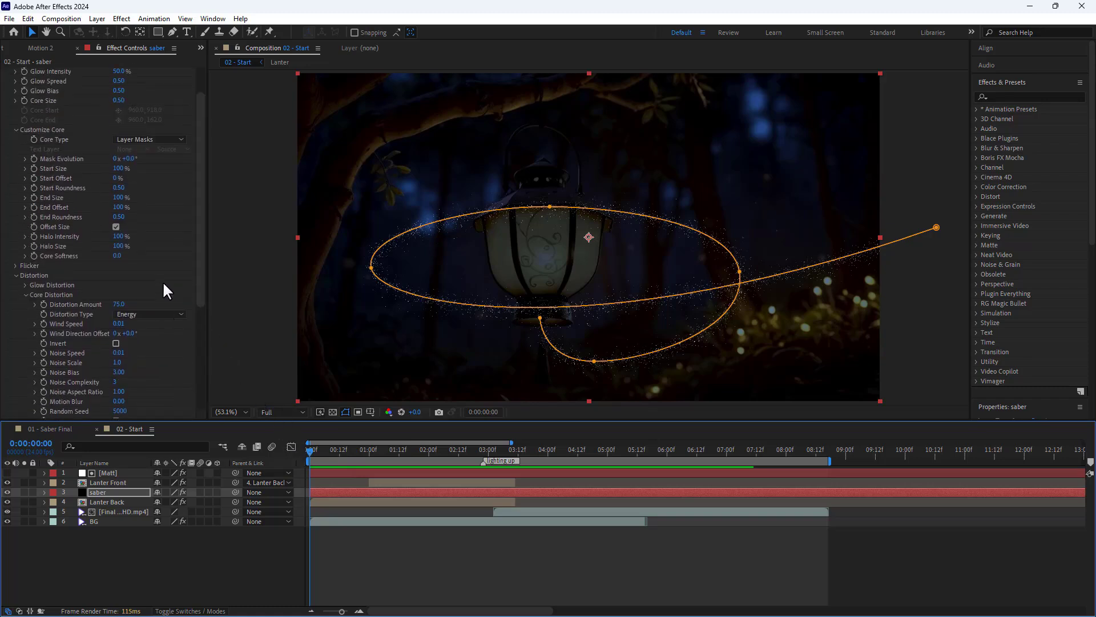
{"action": "left_click", "coordinate": [33, 175]}
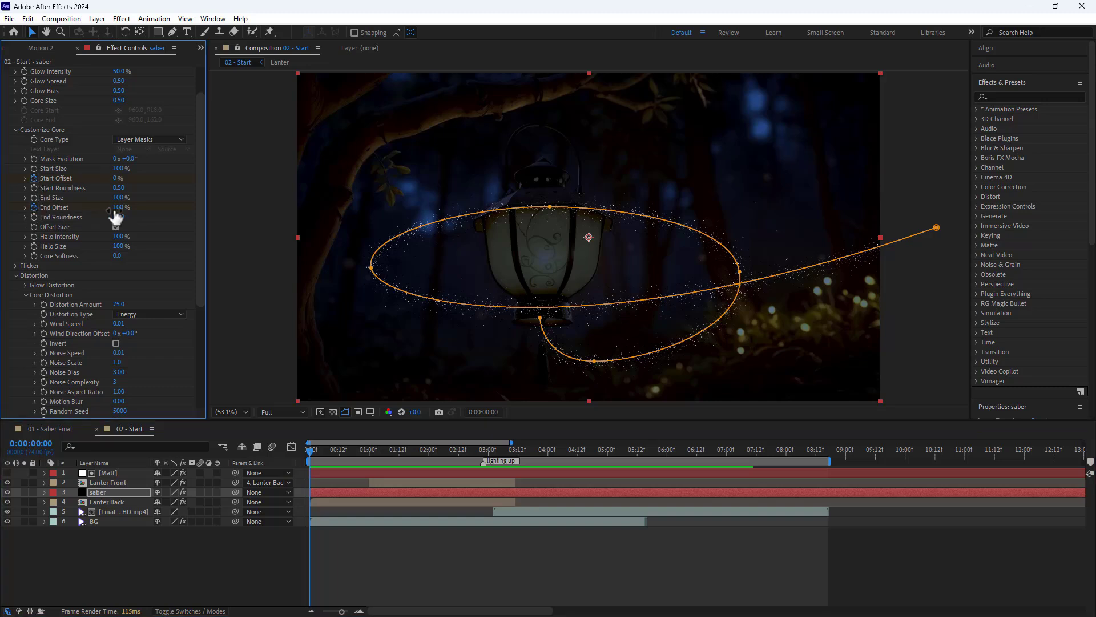
{"action": "left_click_drag", "start_coordinate": [118, 207], "coordinate": [41, 208]}
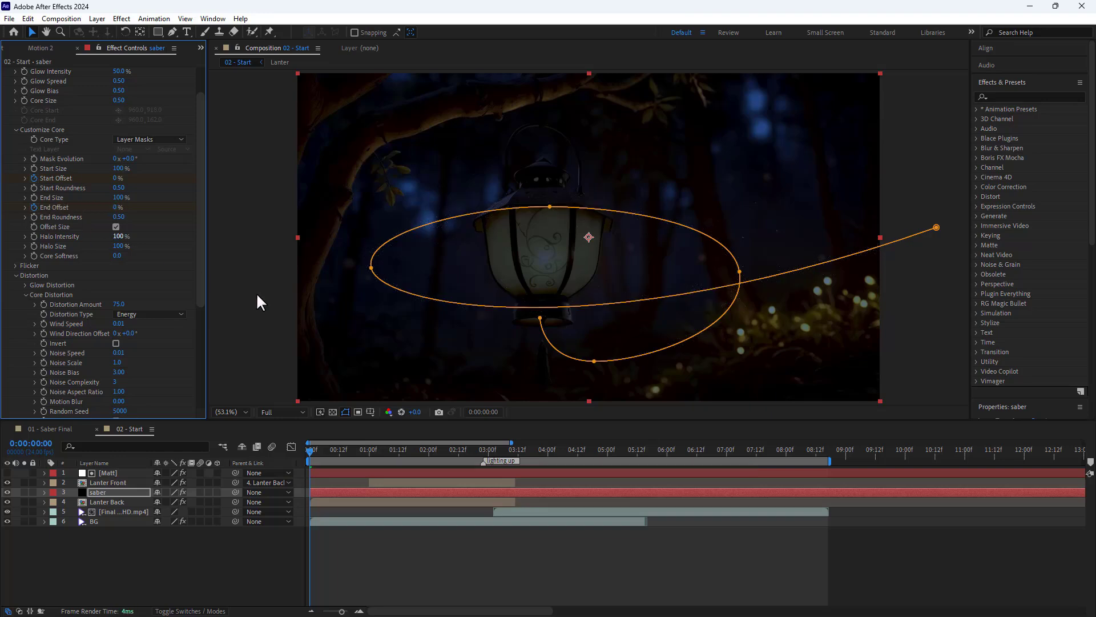
{"action": "left_click", "coordinate": [426, 449]}
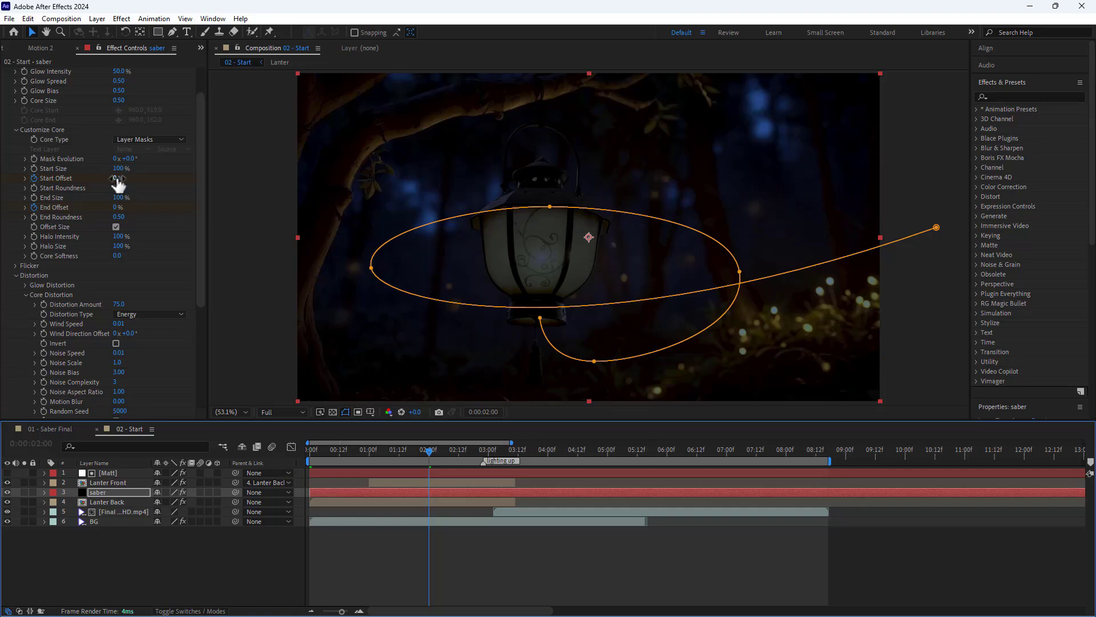
{"action": "left_click_drag", "start_coordinate": [118, 182], "coordinate": [143, 211]}
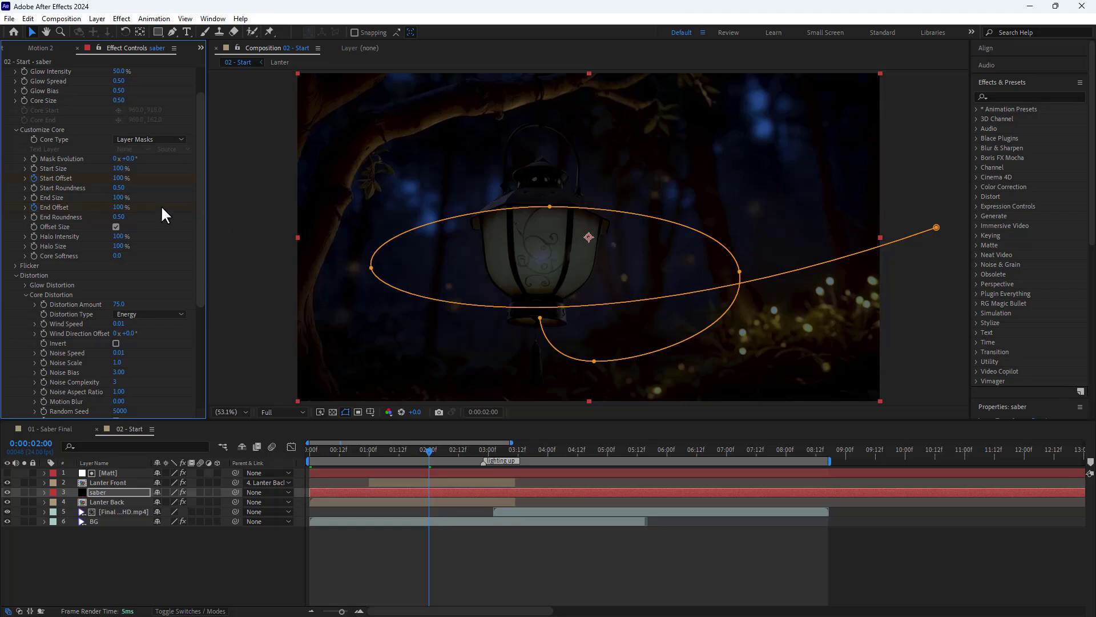
- Apply Easy Ease to all four offset keyframes, then select the Start Offset pair
{"action": "left_click", "coordinate": [125, 488]}
{"action": "key", "text": "u"}
{"action": "key", "text": "u"}
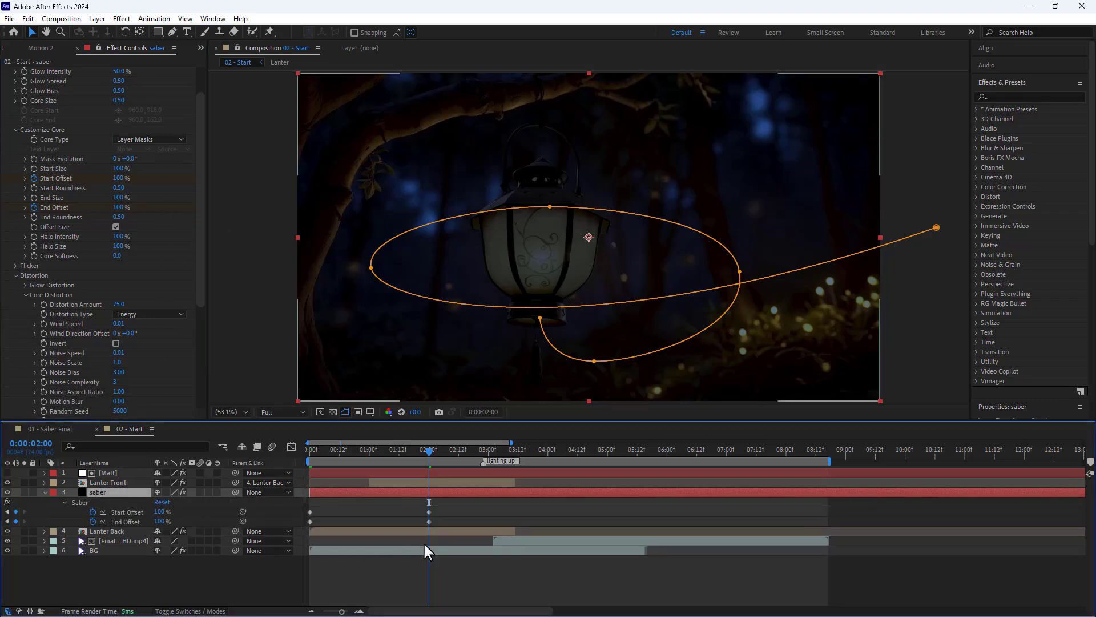
{"action": "left_click_drag", "start_coordinate": [447, 508], "coordinate": [303, 528]}
{"action": "right_click", "coordinate": [309, 522]}
{"action": "mouse_move", "coordinate": [355, 515]}
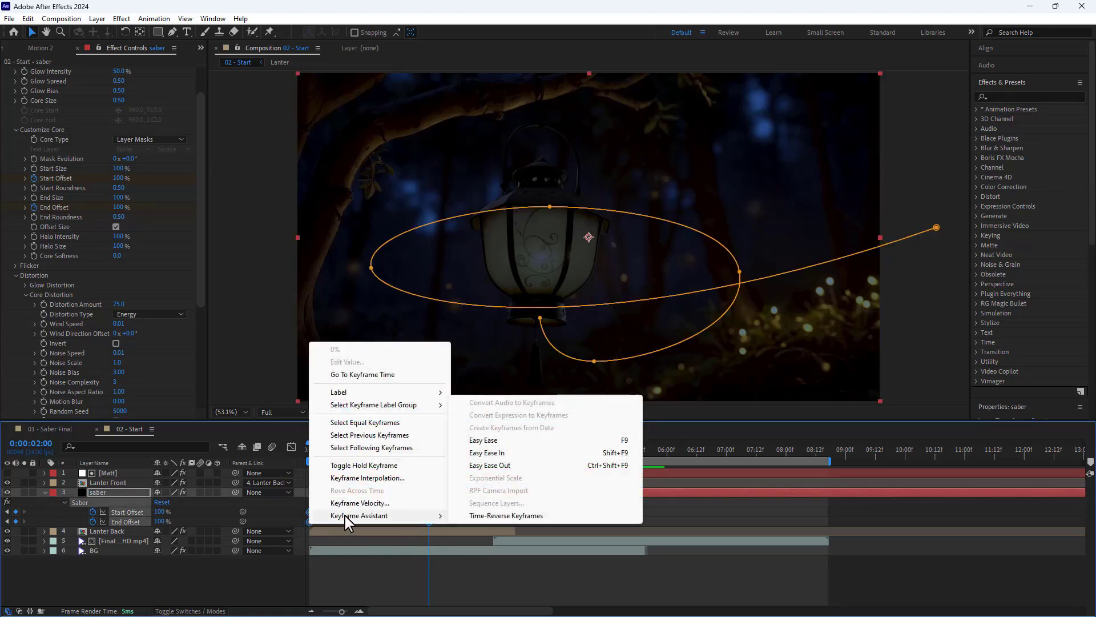
{"action": "left_click", "coordinate": [472, 441]}
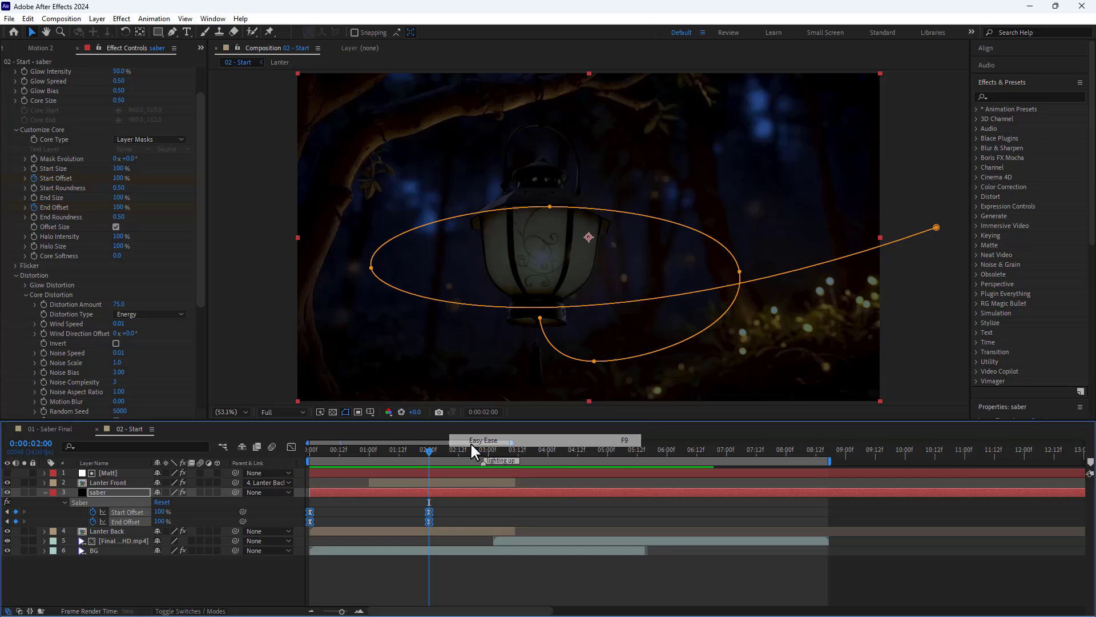
{"action": "left_click", "coordinate": [460, 499]}
{"action": "left_click_drag", "start_coordinate": [462, 508], "coordinate": [368, 507]}
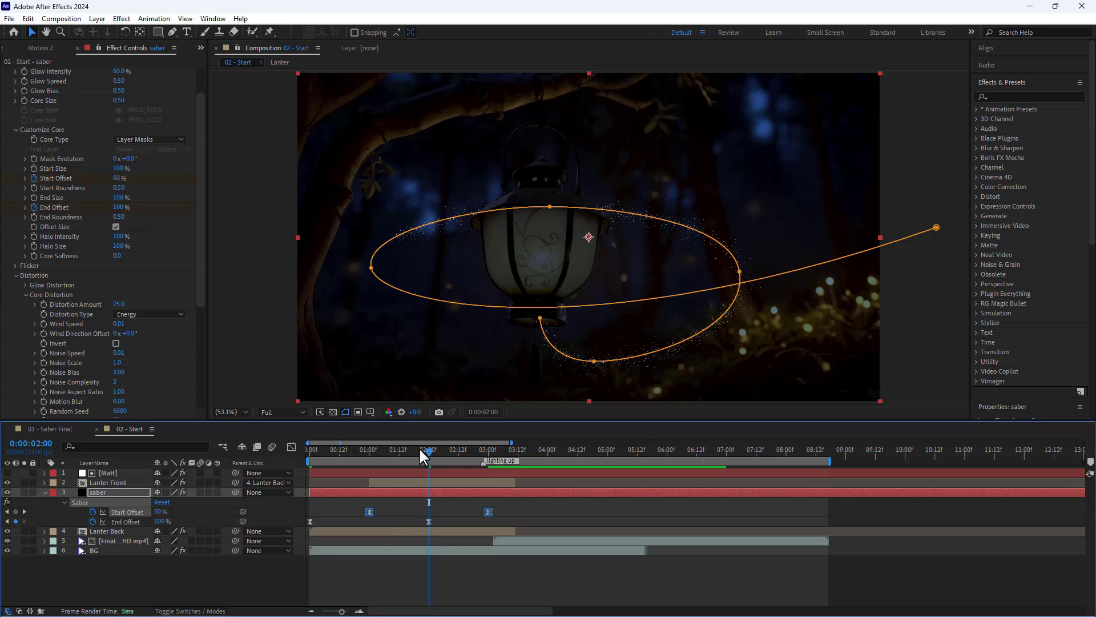
- Set the saber's Start Size to 0%
{"action": "left_click", "coordinate": [117, 169]}
{"action": "type", "text": "0"}
{"action": "key", "text": "Return"}
- Preview the saber animation, then hide the mask outline at the one-second mark
{"action": "left_click_drag", "start_coordinate": [430, 448], "coordinate": [310, 448]}
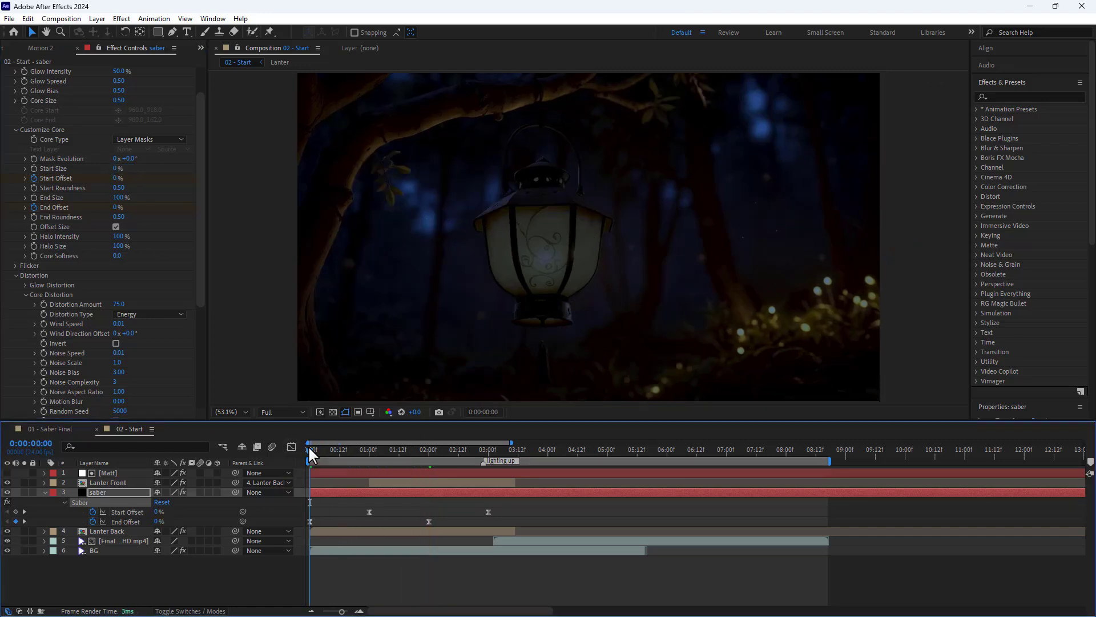
{"action": "key", "text": "space"}
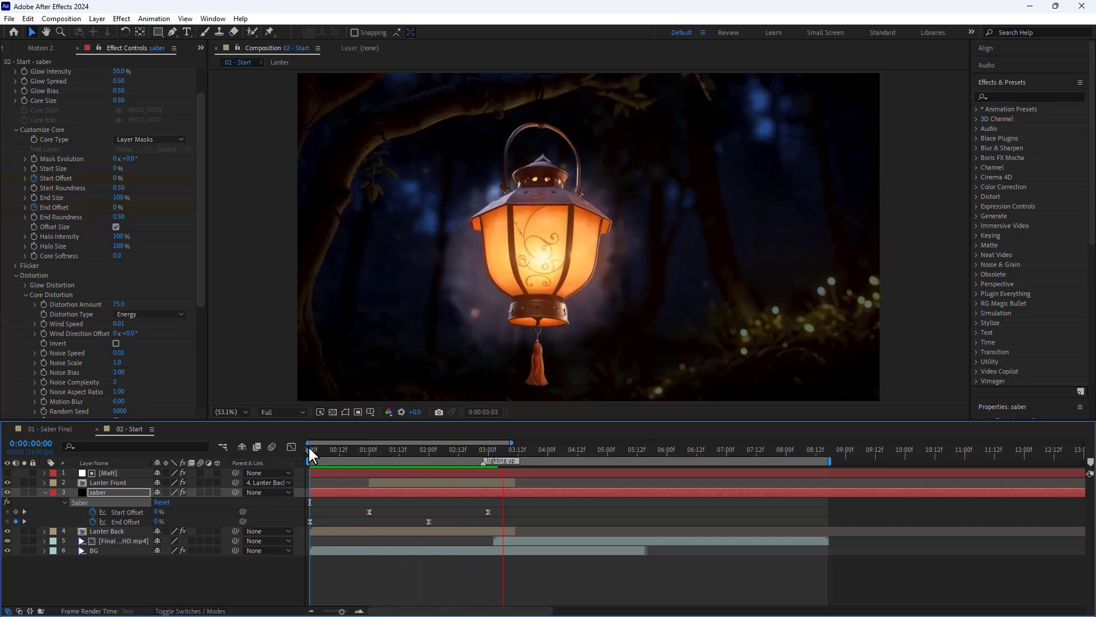
{"action": "key", "text": "space"}
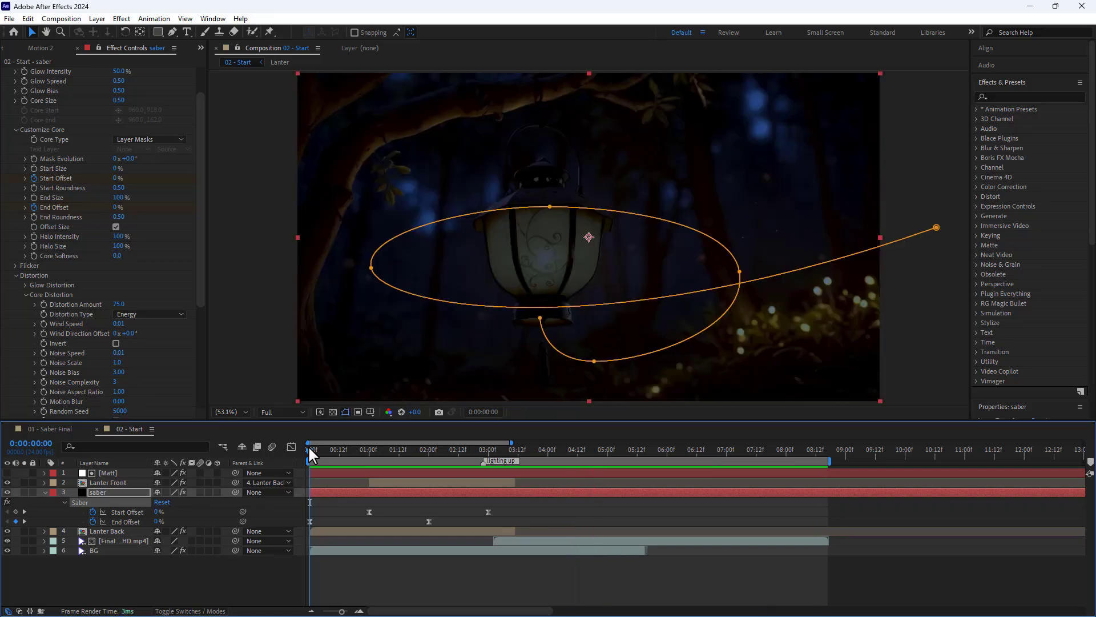
{"action": "left_click", "coordinate": [369, 449]}
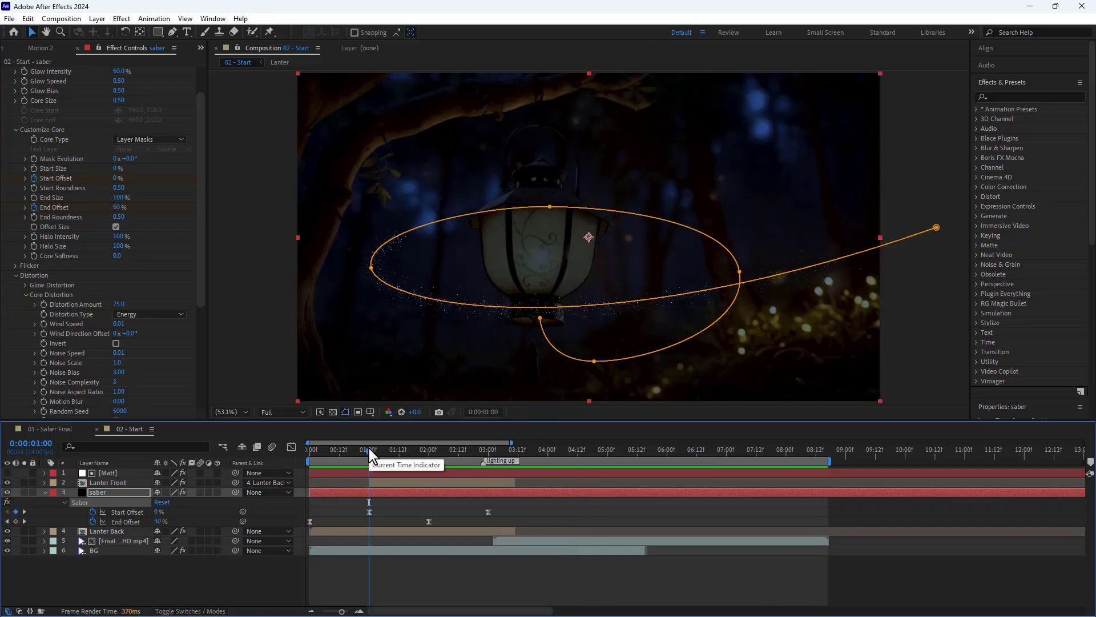
{"action": "left_click", "coordinate": [345, 412]}
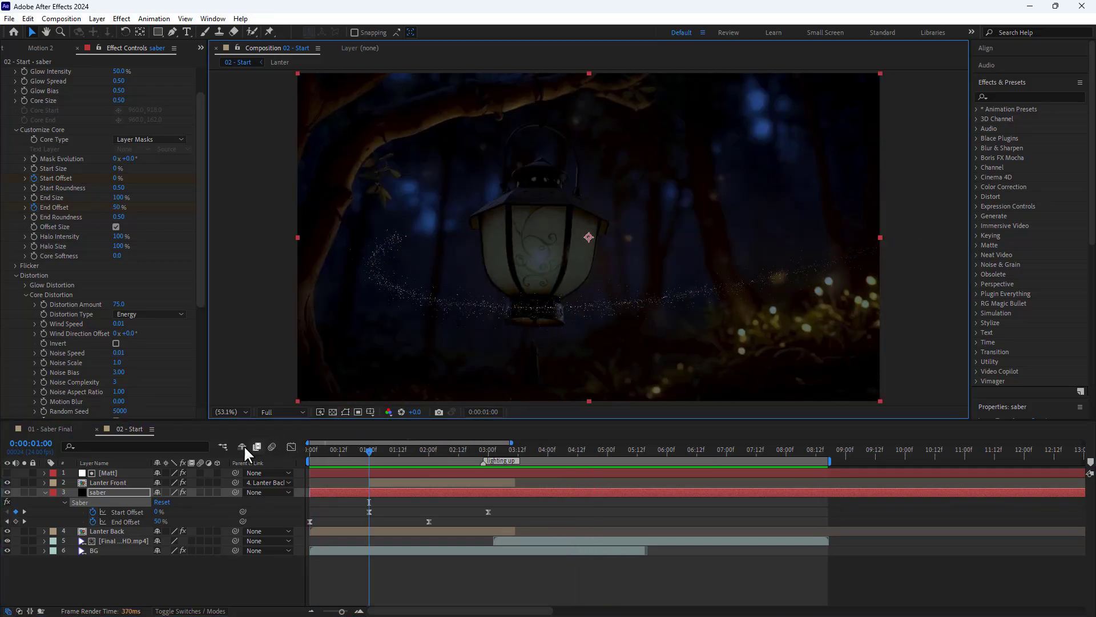
{"action": "left_click", "coordinate": [115, 491]}
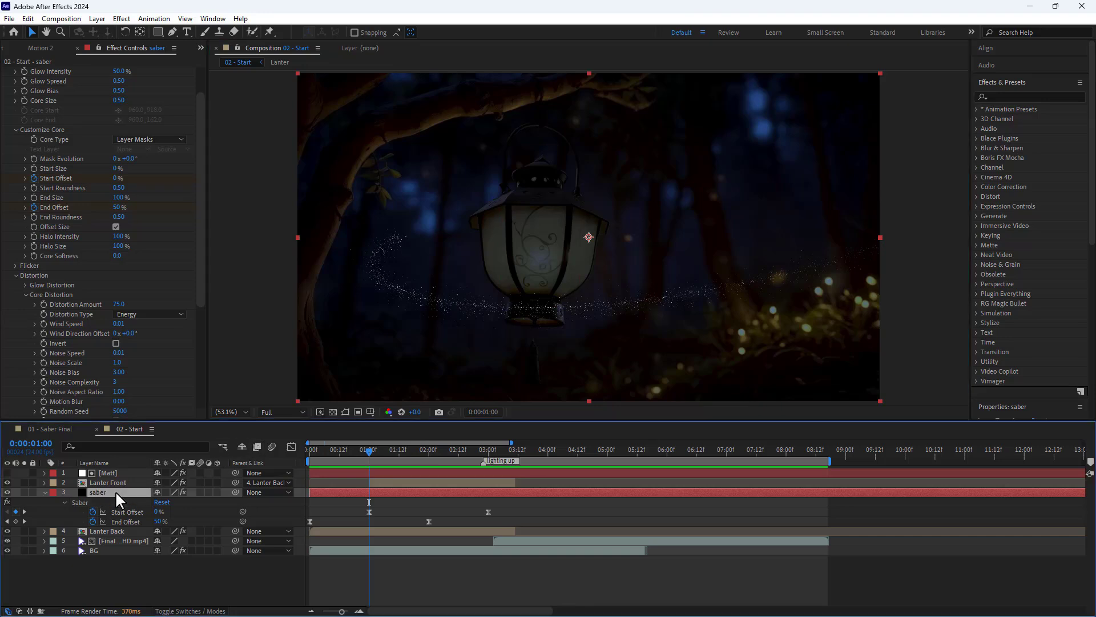
- Apply Colorama to the saber layer with Modify Alpha turned off
{"action": "key", "text": "ctrl+space"}
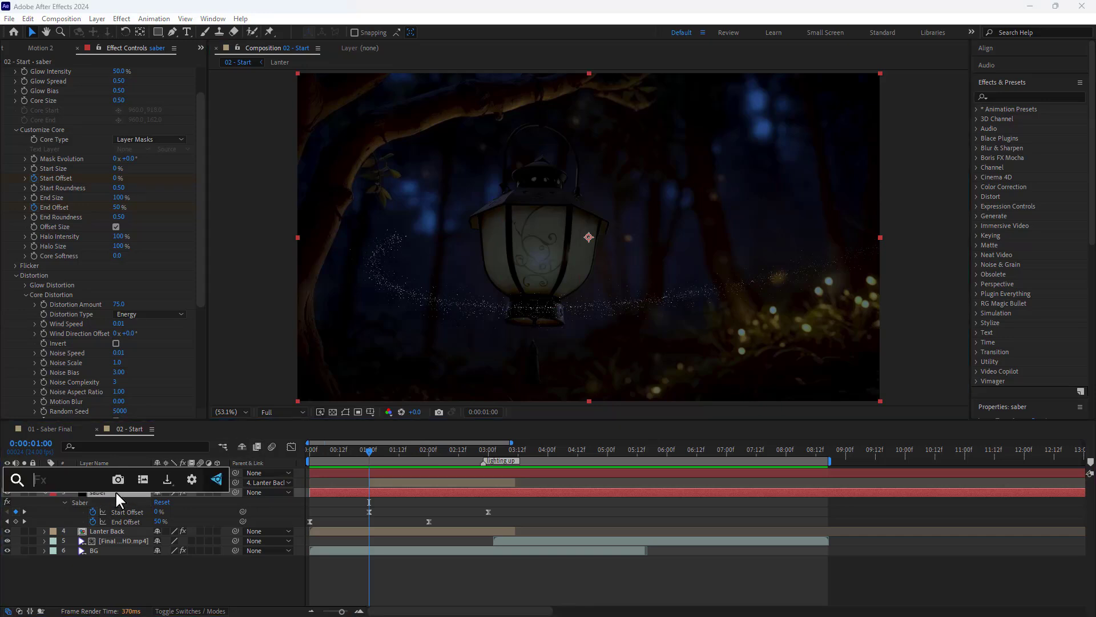
{"action": "type", "text": "col"}
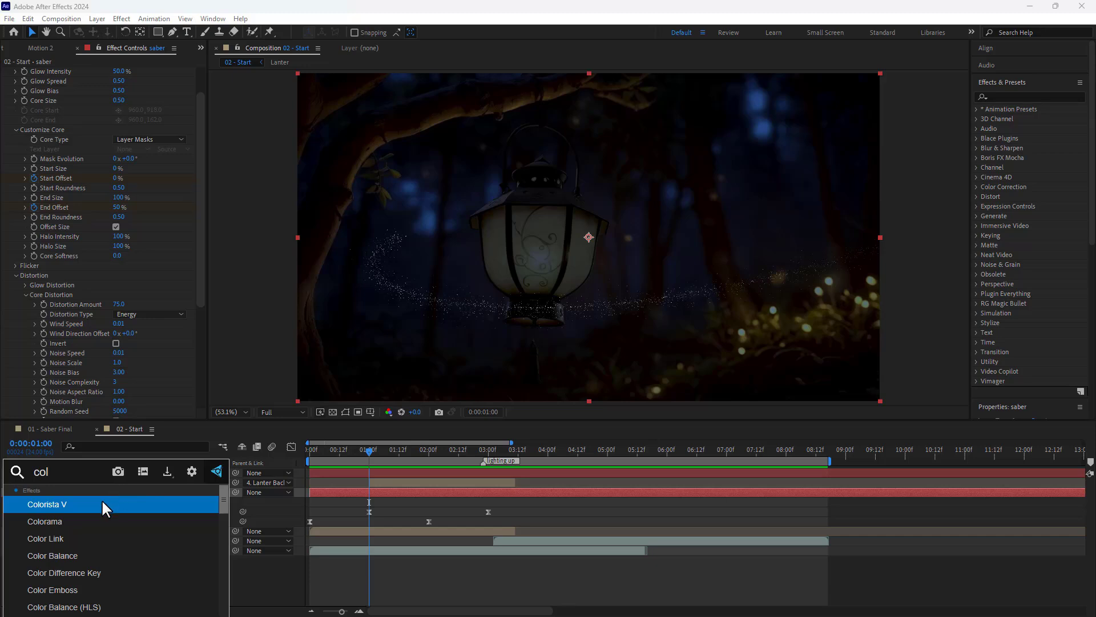
{"action": "left_click", "coordinate": [75, 518]}
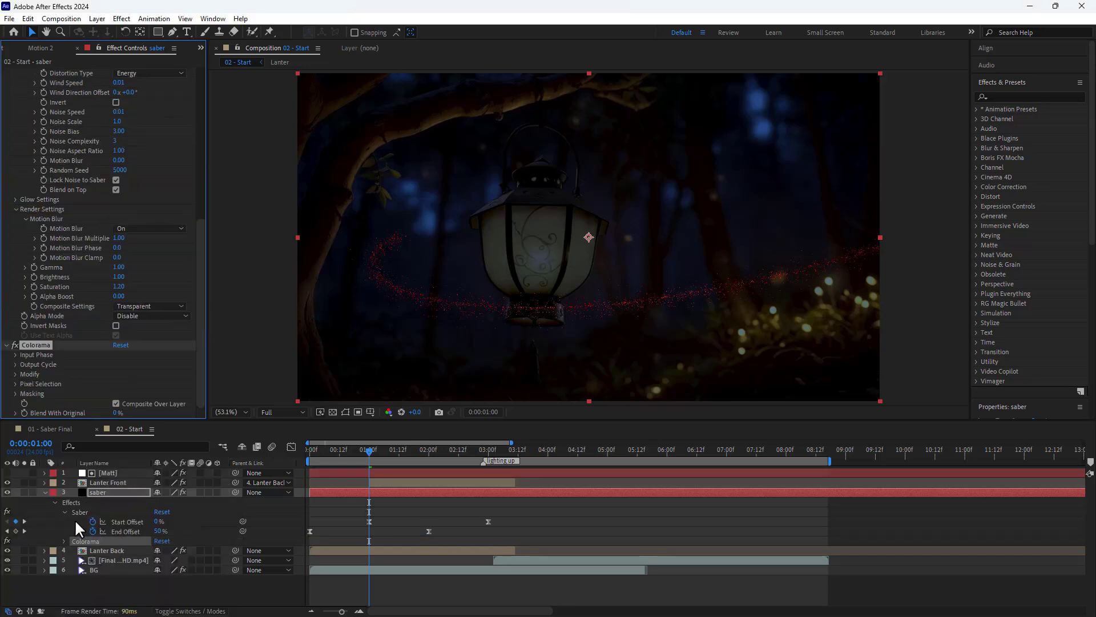
{"action": "left_click", "coordinate": [16, 374]}
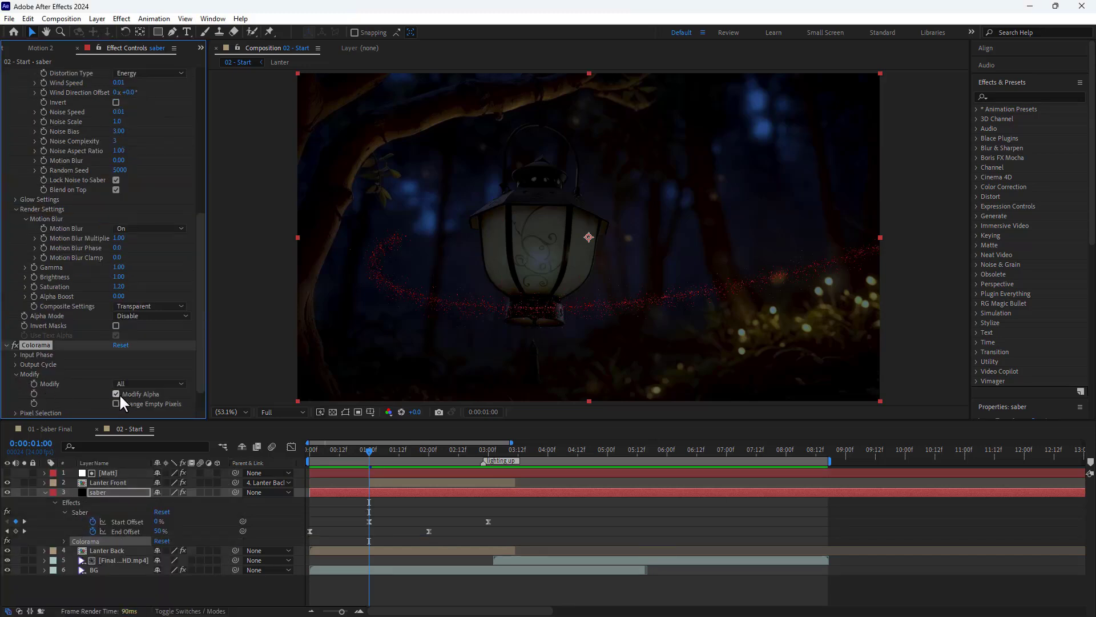
{"action": "left_click", "coordinate": [115, 393]}
- Rotate Colorama's Phase Shift to about 255° to recolour the trail
{"action": "left_click", "coordinate": [13, 355]}
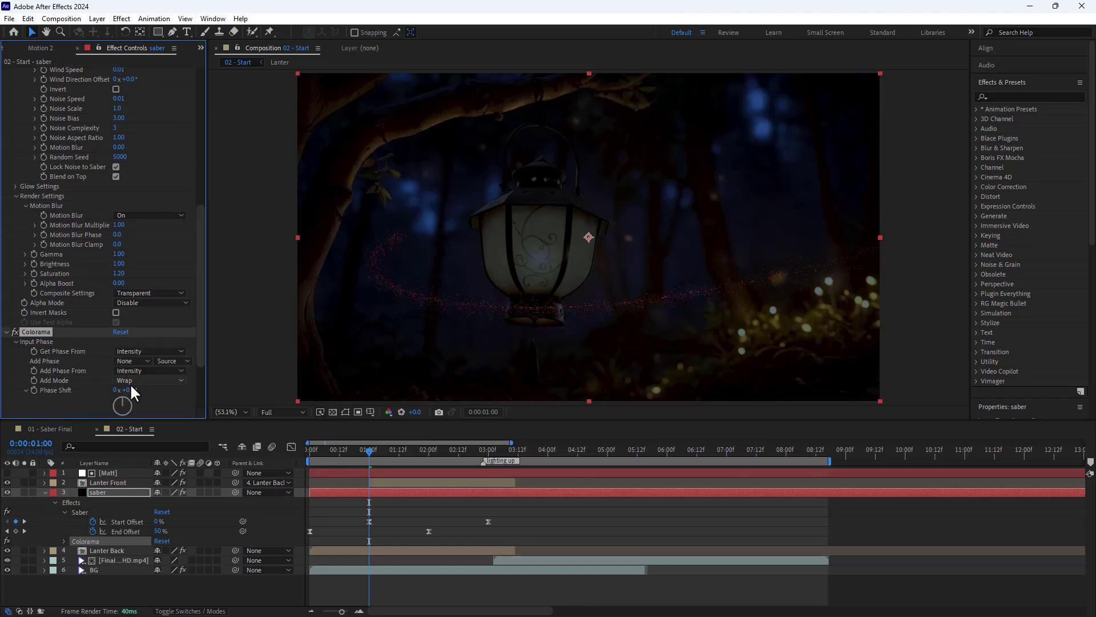
{"action": "left_click_drag", "start_coordinate": [123, 398], "coordinate": [125, 403]}
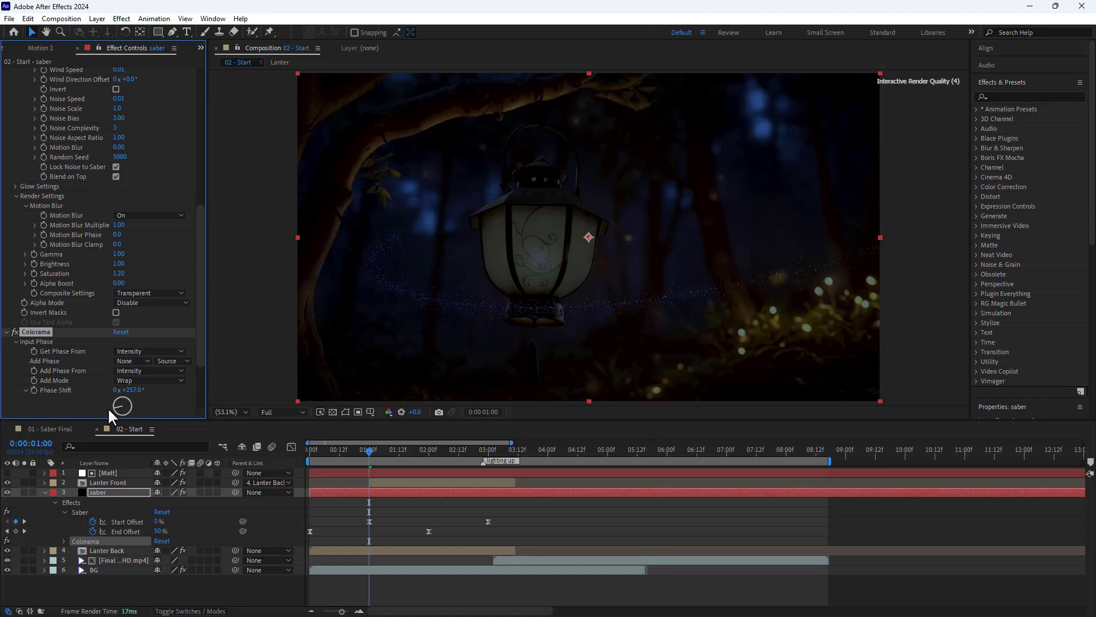
{"action": "left_click_drag", "start_coordinate": [107, 407], "coordinate": [95, 399]}
{"action": "scroll", "coordinate": [50, 302], "scroll_direction": "up", "scroll_amount": 10}
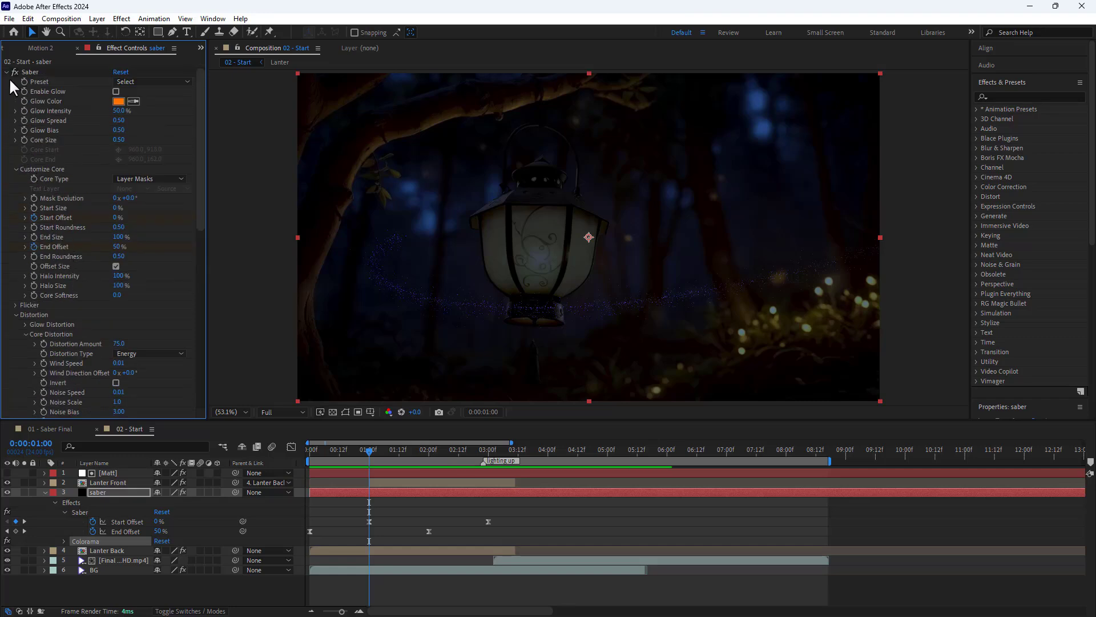
{"action": "left_click", "coordinate": [7, 72]}
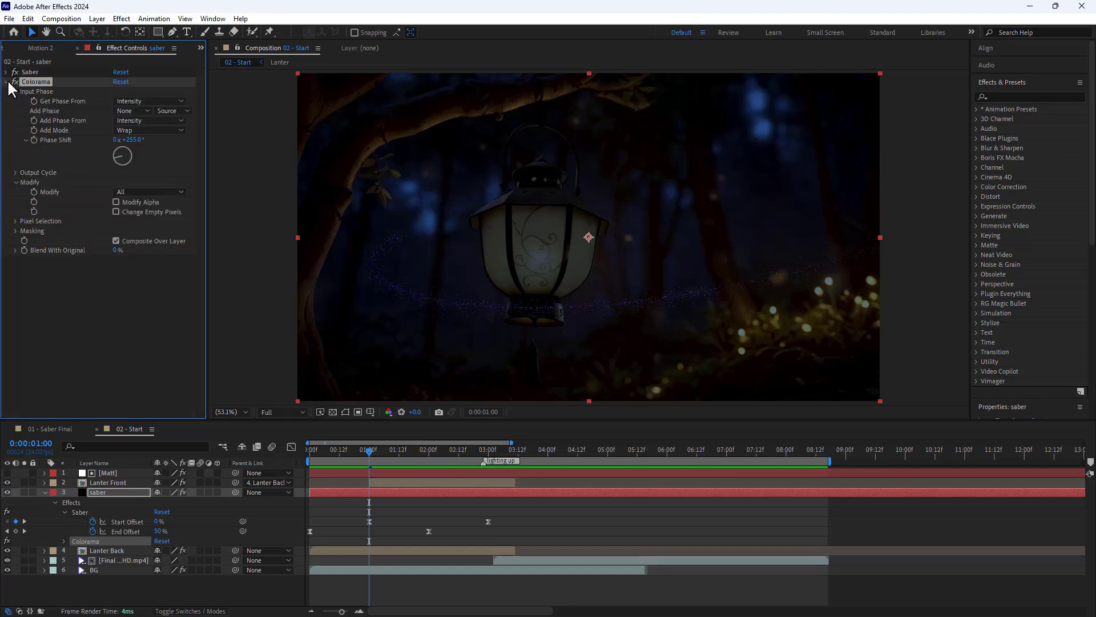
- Duplicate the Saber effect and move Saber 2 below Colorama
{"action": "left_click", "coordinate": [7, 82]}
{"action": "left_click", "coordinate": [29, 72]}
{"action": "key", "text": "ctrl+d"}
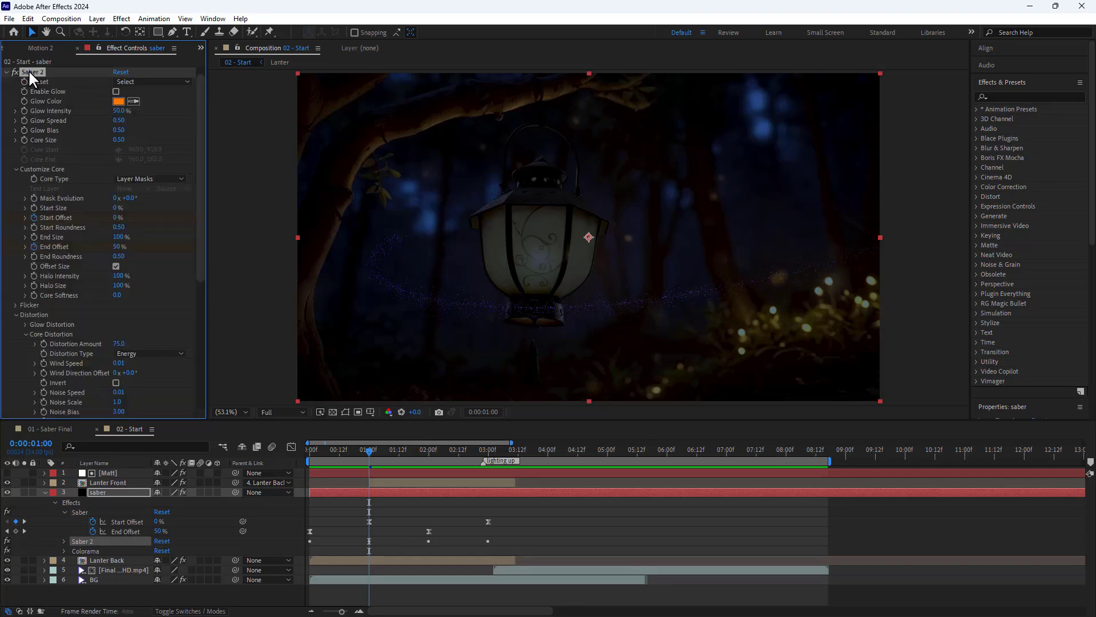
{"action": "left_click", "coordinate": [6, 73]}
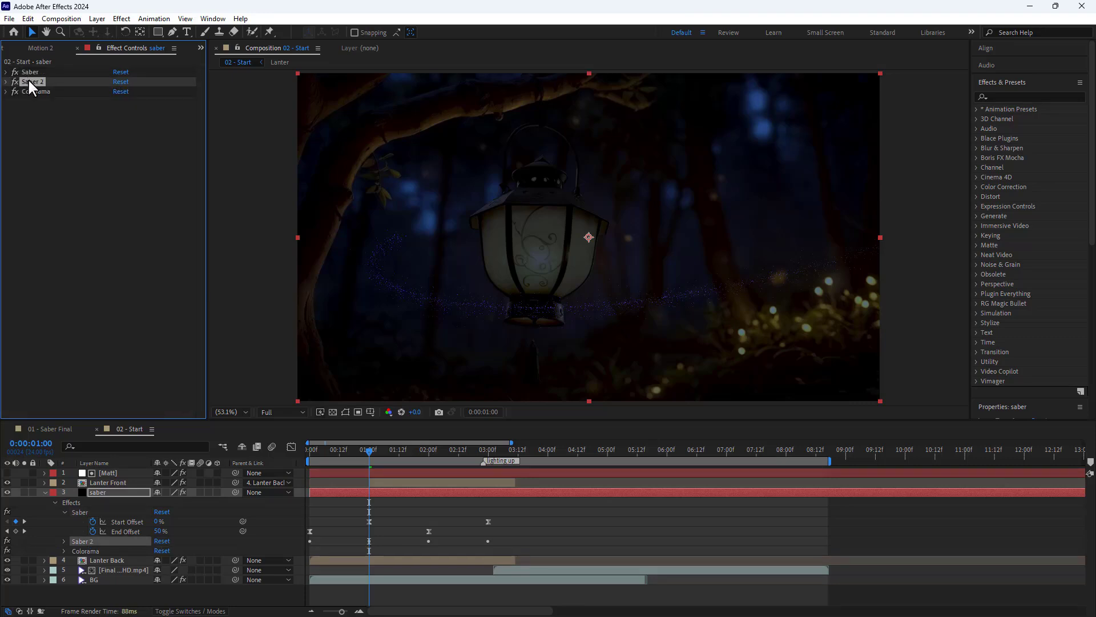
{"action": "left_click_drag", "start_coordinate": [27, 77], "coordinate": [29, 94]}
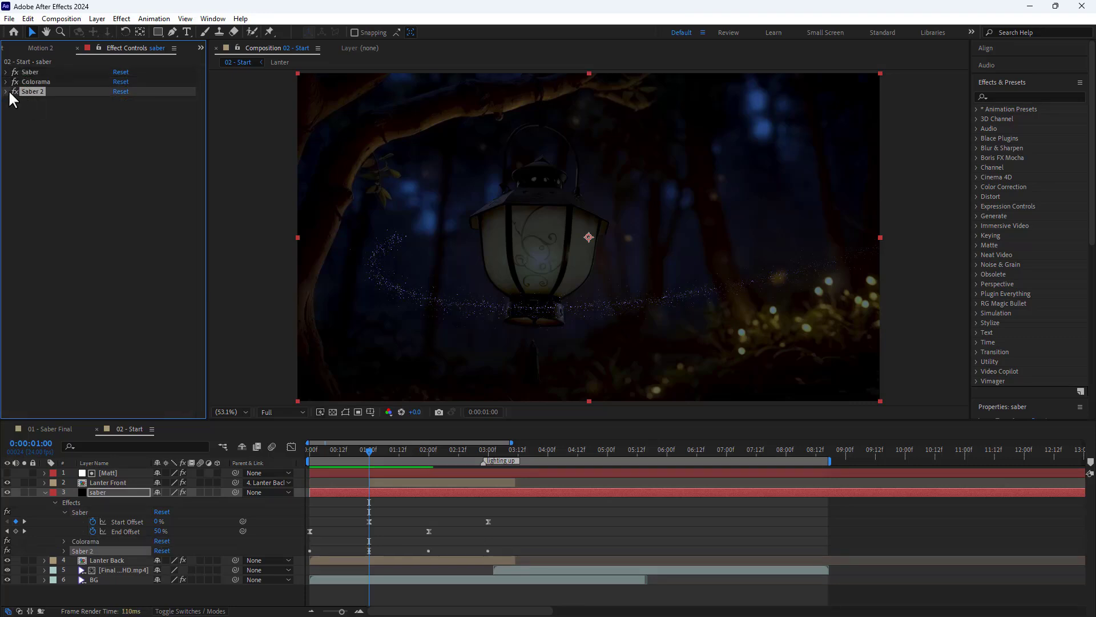
{"action": "left_click", "coordinate": [6, 91]}
- Set Saber 2's Composite Settings to Add and Distortion Amount to 0
{"action": "scroll", "coordinate": [97, 275], "scroll_direction": "down", "scroll_amount": 5}
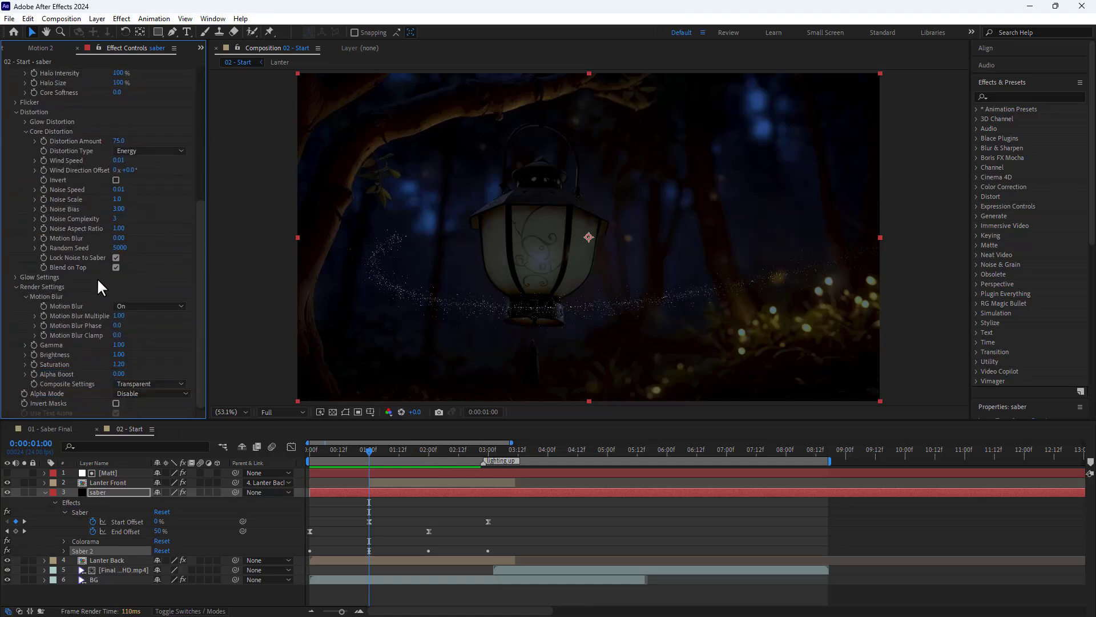
{"action": "left_click", "coordinate": [138, 383]}
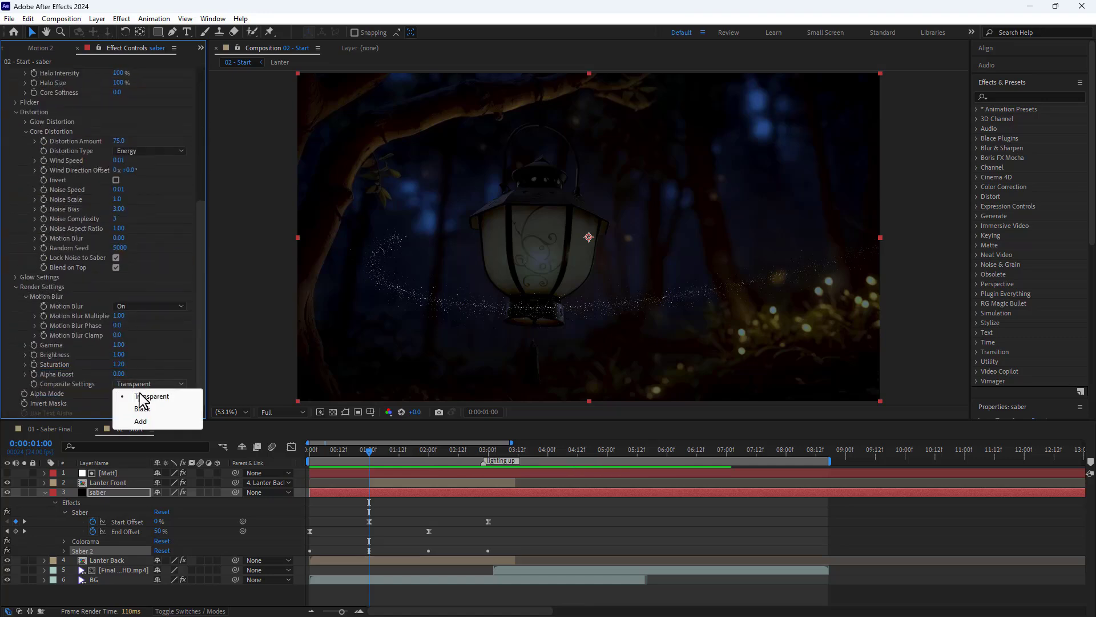
{"action": "left_click", "coordinate": [139, 418]}
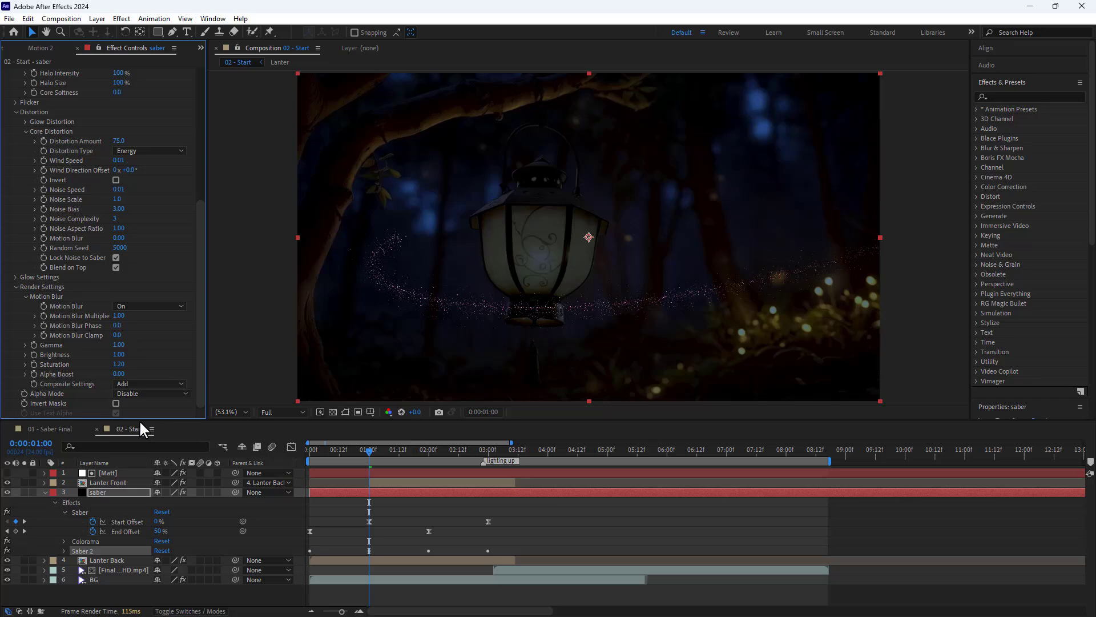
{"action": "left_click", "coordinate": [119, 141]}
{"action": "type", "text": "0"}
{"action": "key", "text": "Return"}
- Give Saber 2 a Core Size of 4 and enable its orange glow
{"action": "scroll", "coordinate": [122, 143], "scroll_direction": "up", "scroll_amount": 5}
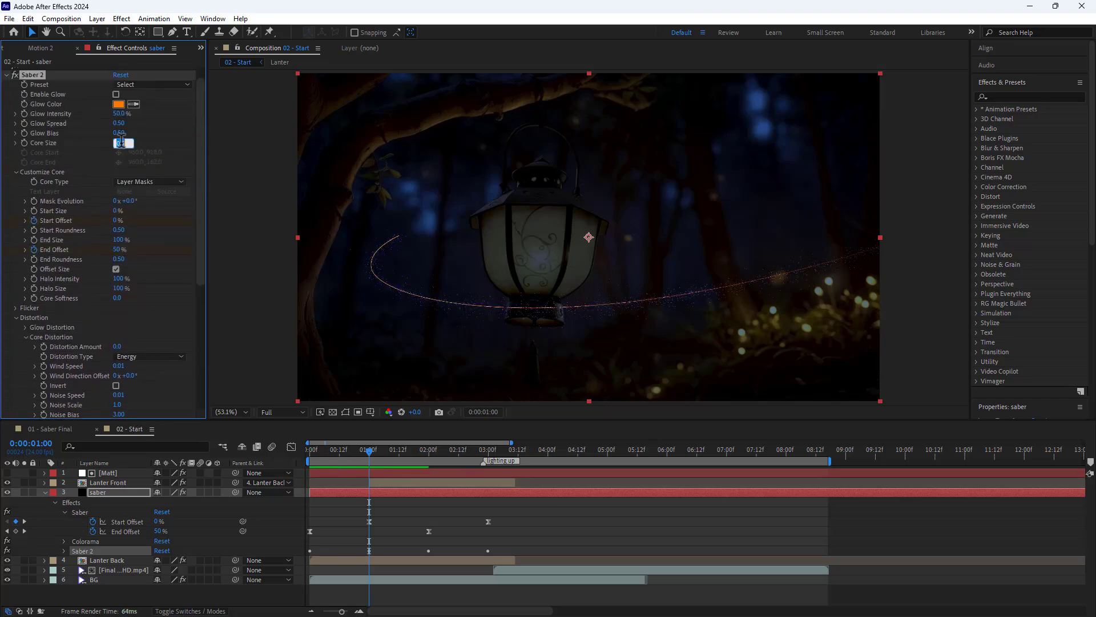
{"action": "type", "text": "4"}
{"action": "key", "text": "Return"}
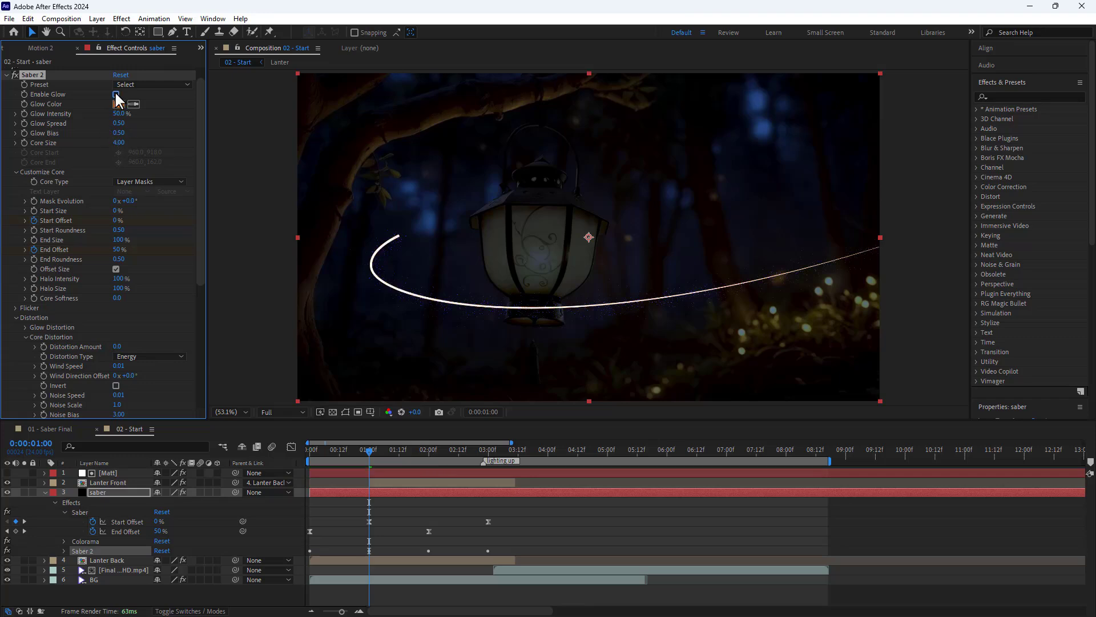
{"action": "left_click", "coordinate": [116, 95]}
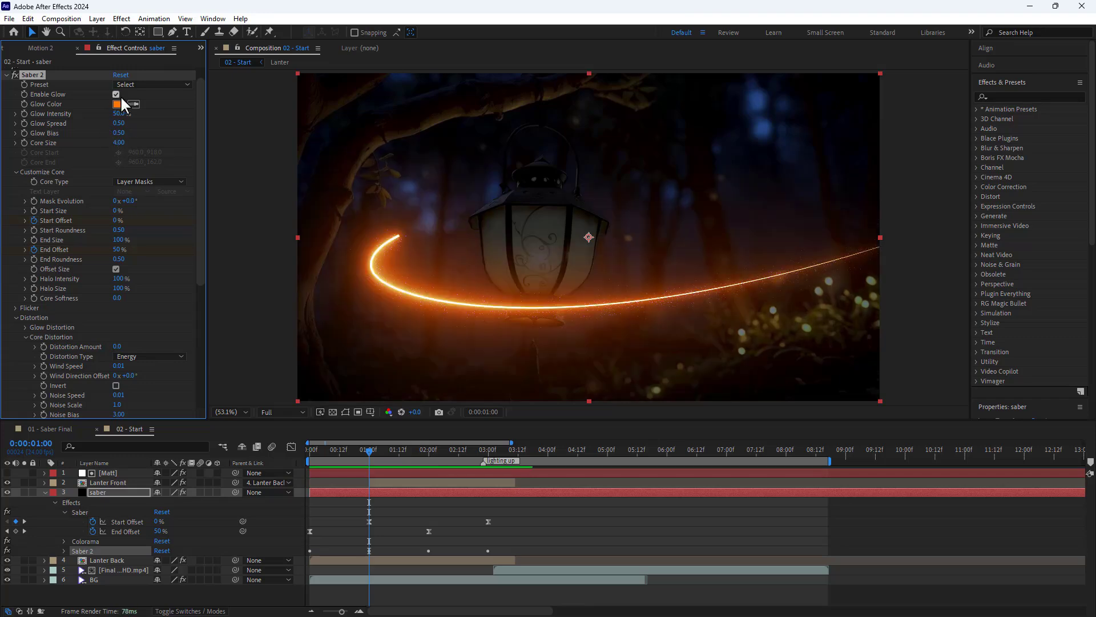
{"action": "left_click", "coordinate": [127, 489]}
- Shift Saber 2's Start Offset keyframes earlier and preview the result
{"action": "key", "text": "u"}
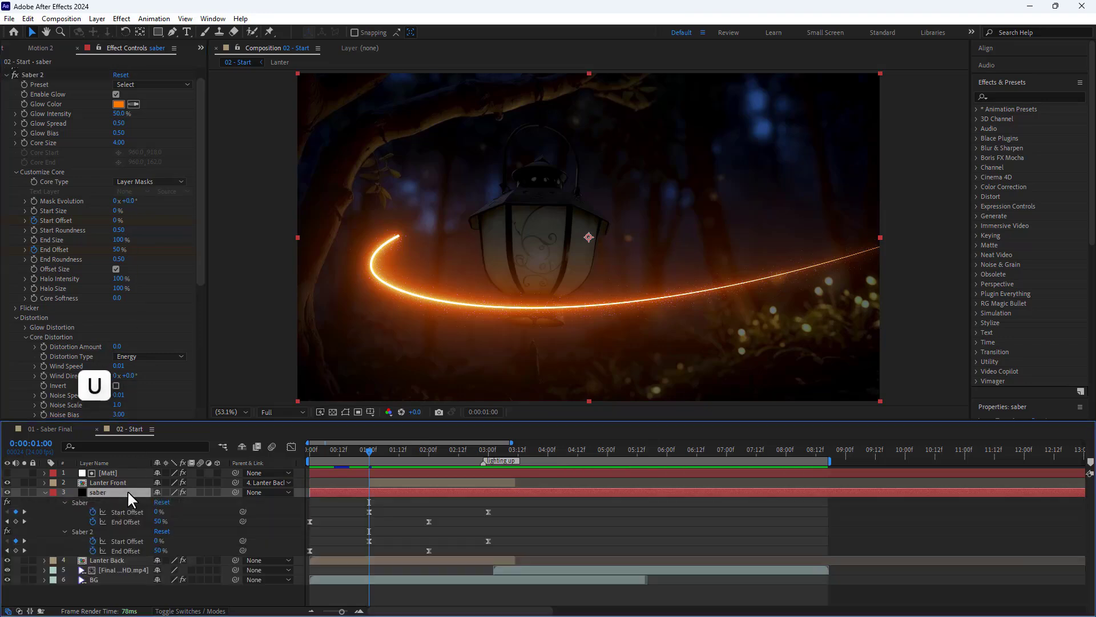
{"action": "left_click_drag", "start_coordinate": [509, 532], "coordinate": [329, 539]}
{"action": "left_click_drag", "start_coordinate": [365, 449], "coordinate": [310, 452]}
{"action": "key", "text": "space"}
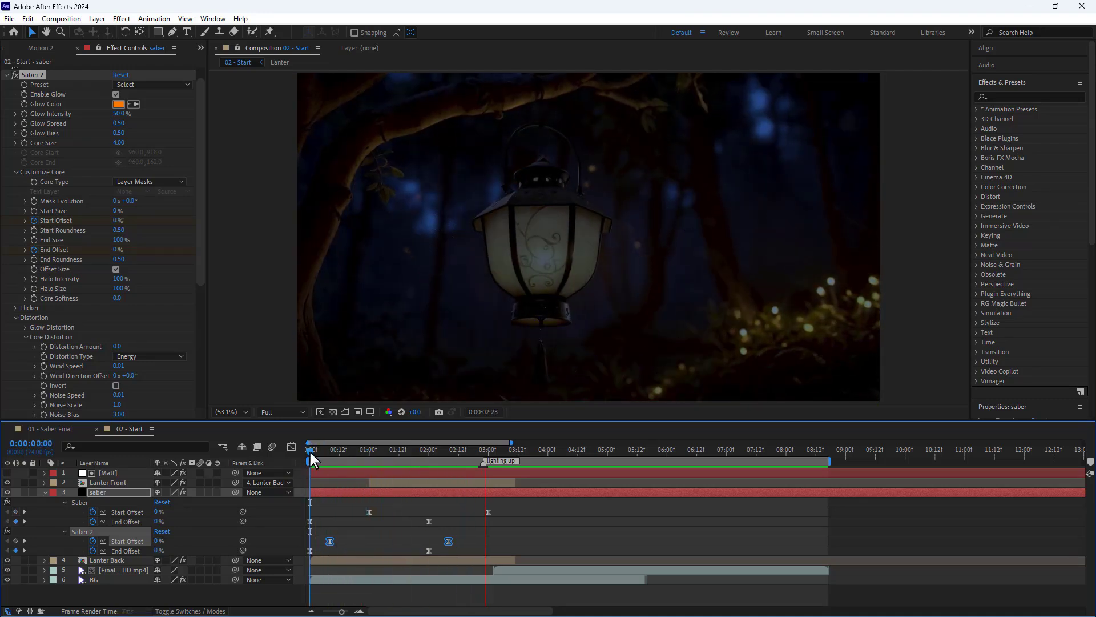
{"action": "key", "text": "space"}
{"action": "left_click_drag", "start_coordinate": [310, 450], "coordinate": [368, 454]}
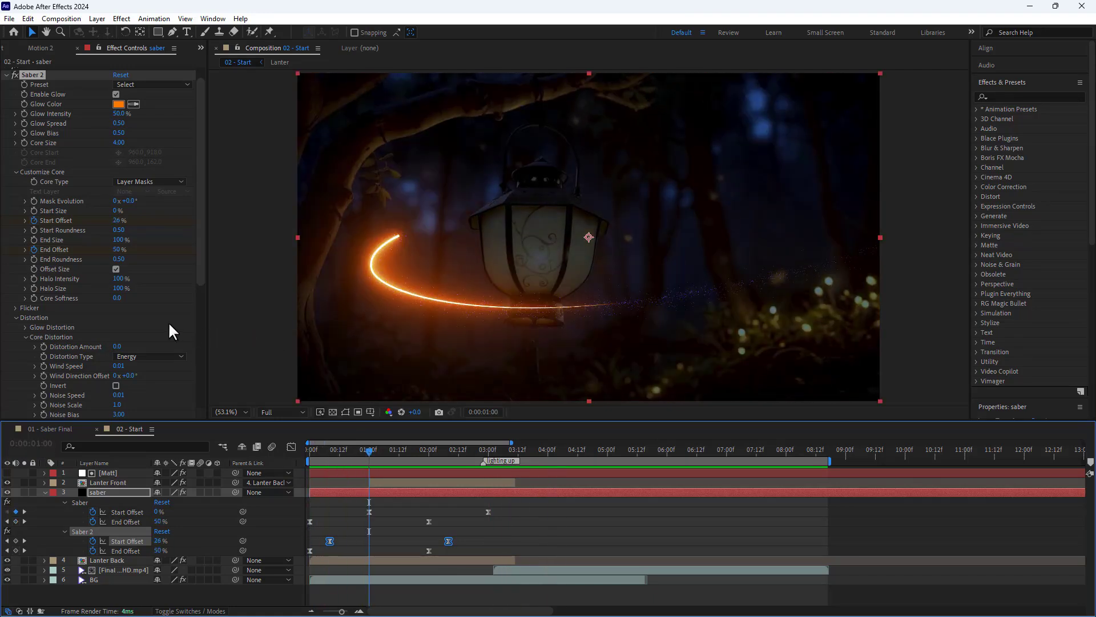
- Set Saber 2's Core Softness to 6.3, End Roundness to 1 and Glow Bias to 1
{"action": "left_click", "coordinate": [117, 298]}
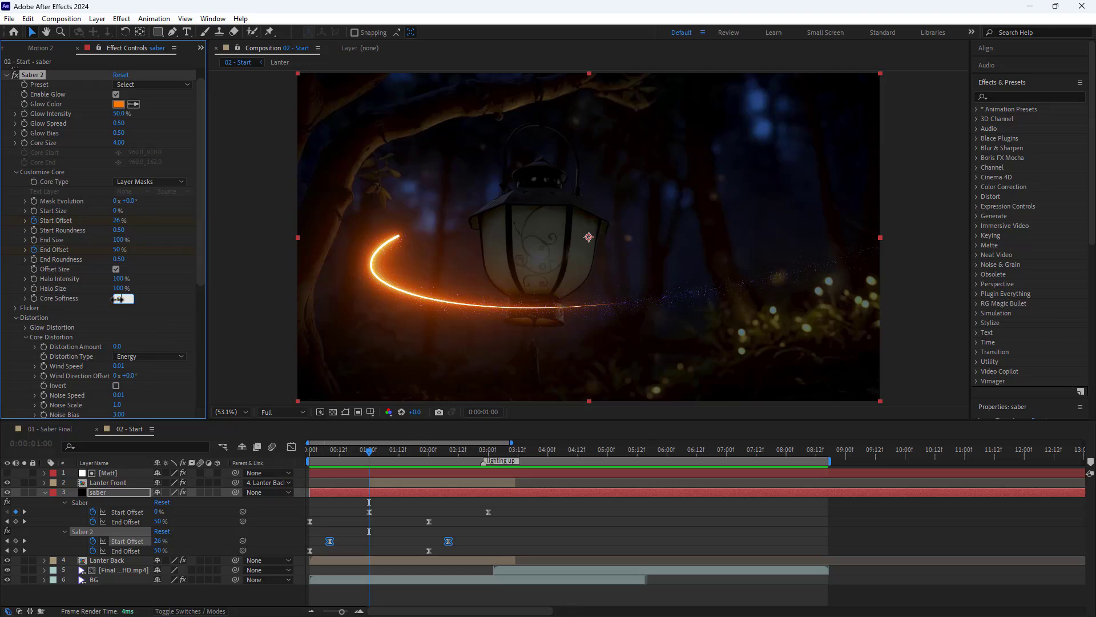
{"action": "type", "text": "6.3"}
{"action": "key", "text": "Return"}
{"action": "left_click", "coordinate": [117, 260]}
{"action": "type", "text": "1"}
{"action": "key", "text": "Return"}
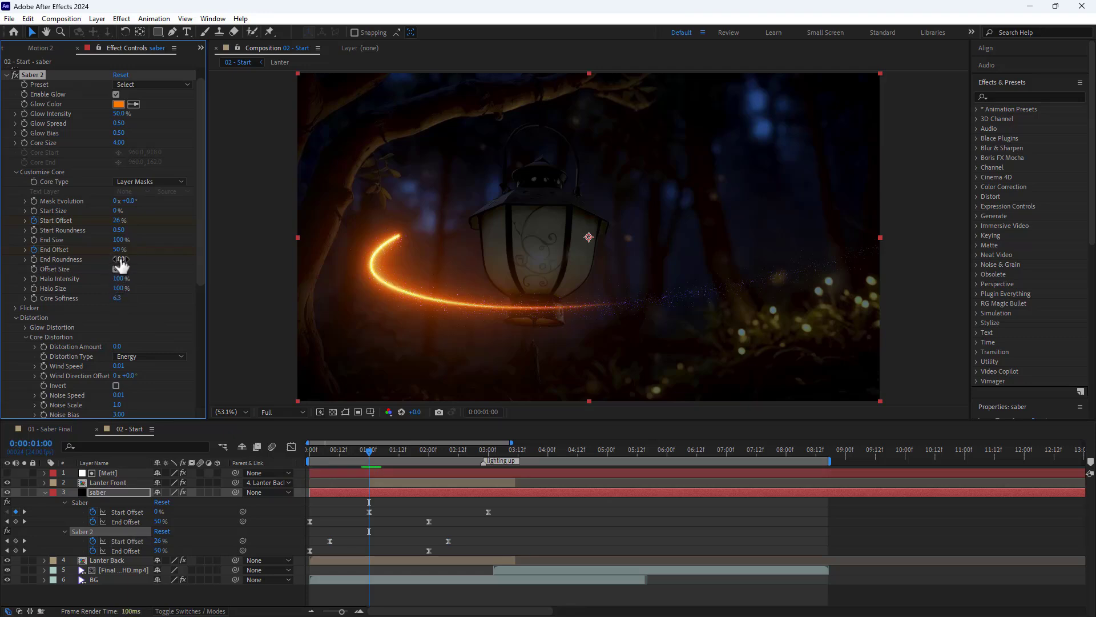
{"action": "left_click", "coordinate": [117, 133]}
{"action": "type", "text": "1"}
{"action": "key", "text": "Return"}
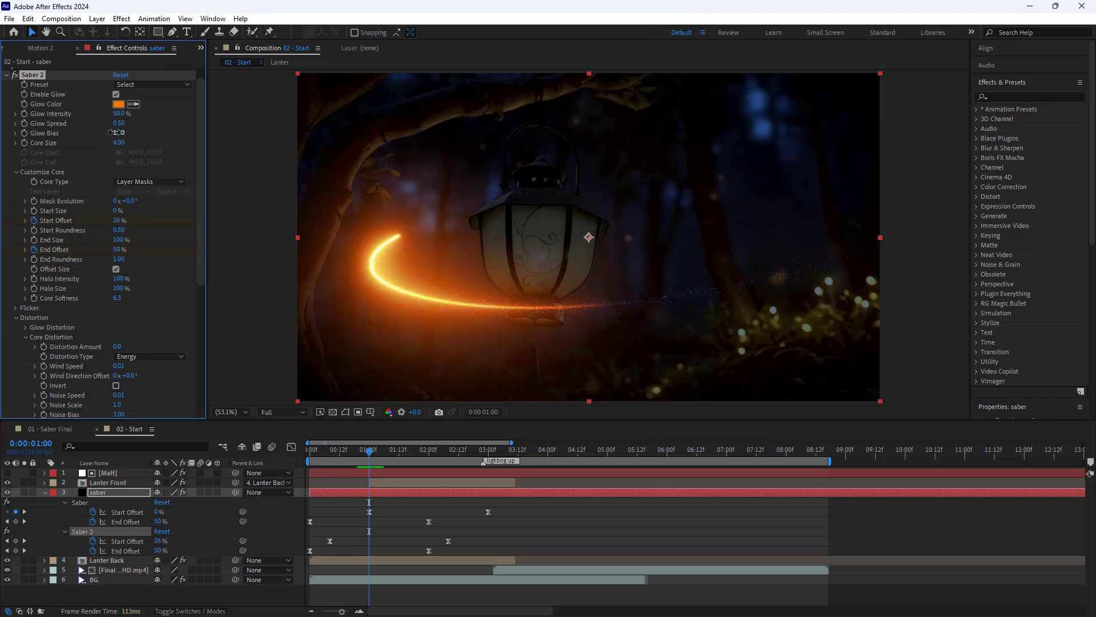
- Duplicate the original Saber as Saber 3, move it below Saber 2, and composite it as Add
{"action": "left_click", "coordinate": [8, 74]}
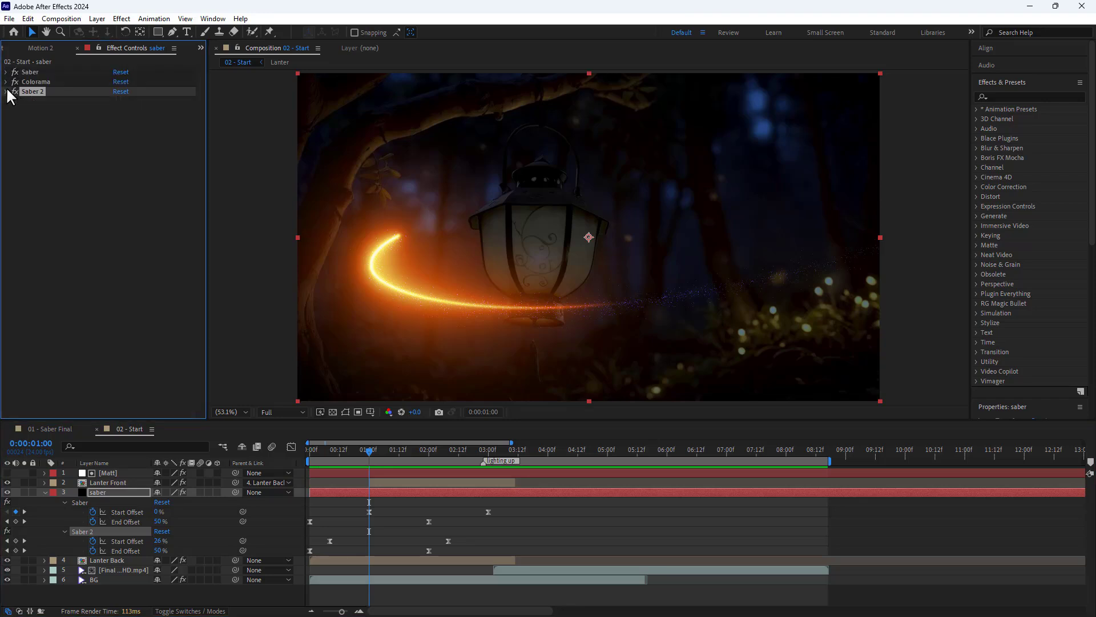
{"action": "left_click", "coordinate": [32, 72]}
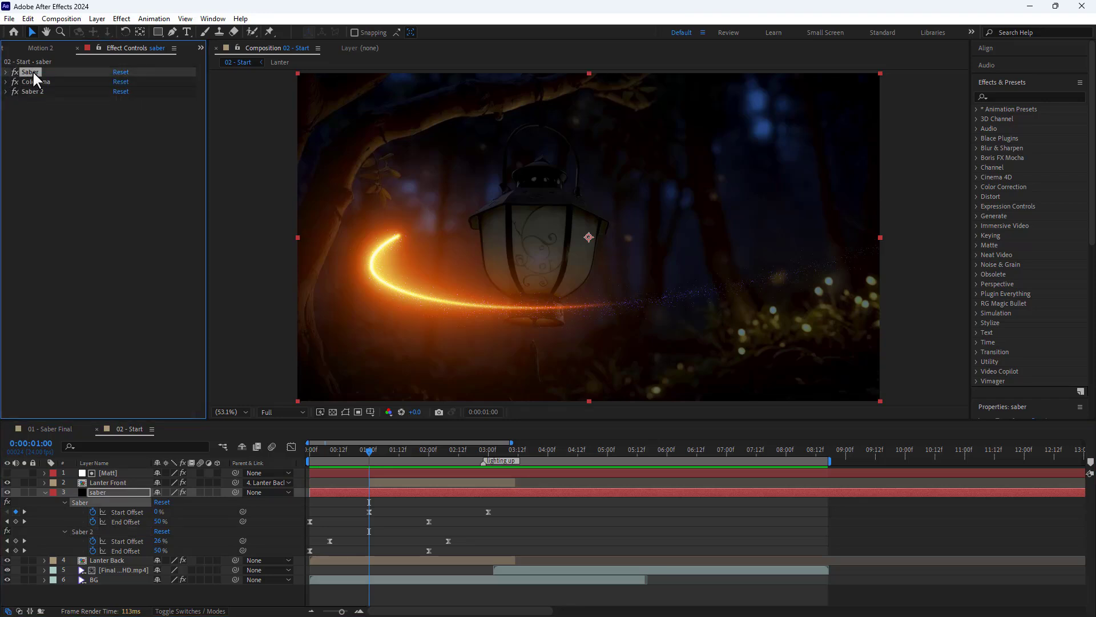
{"action": "key", "text": "ctrl+d"}
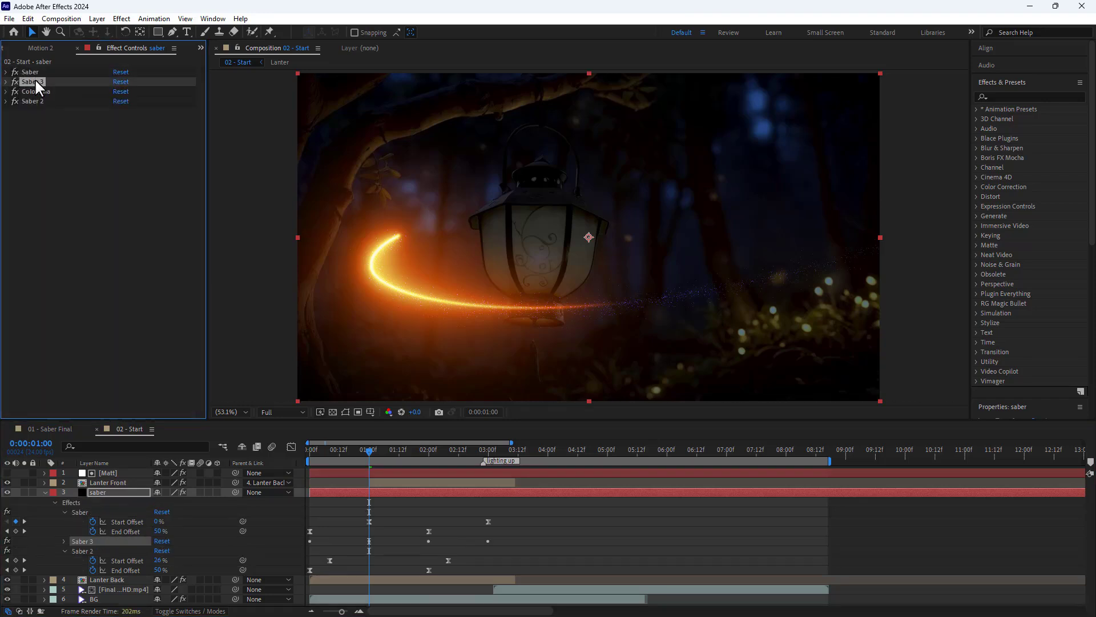
{"action": "left_click_drag", "start_coordinate": [34, 78], "coordinate": [35, 111]}
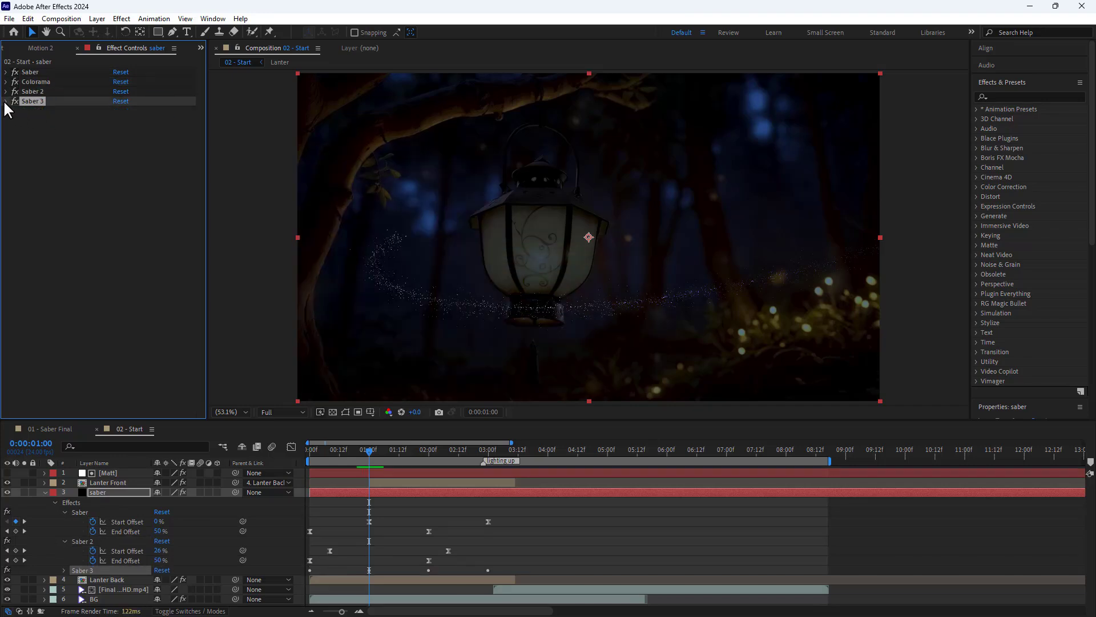
{"action": "left_click", "coordinate": [5, 101]}
{"action": "scroll", "coordinate": [57, 262], "scroll_direction": "down", "scroll_amount": 6}
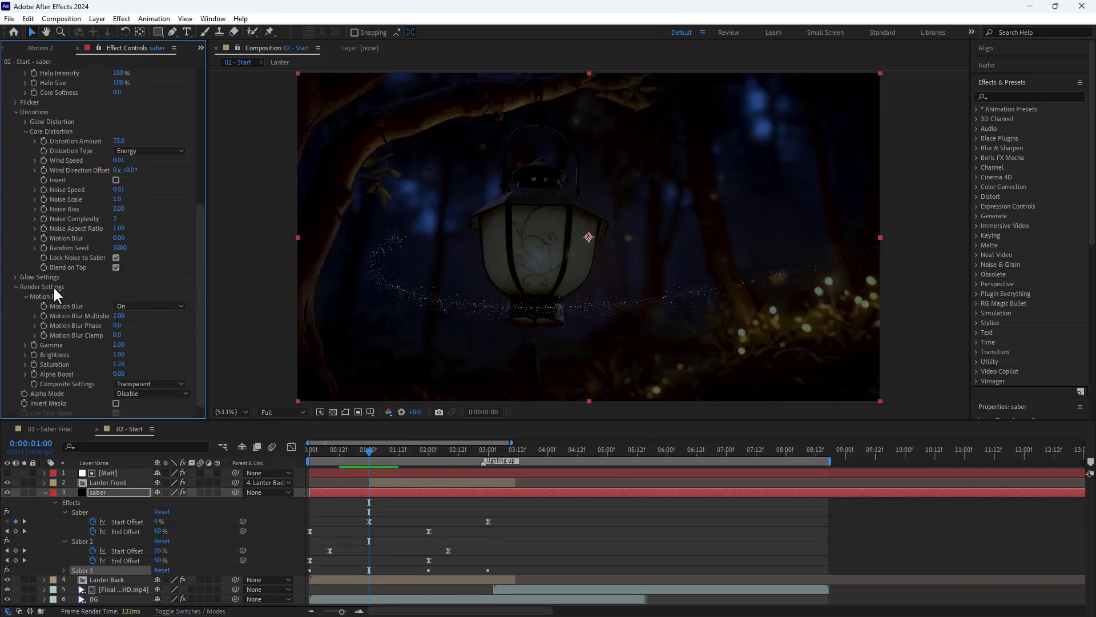
{"action": "left_click", "coordinate": [132, 385]}
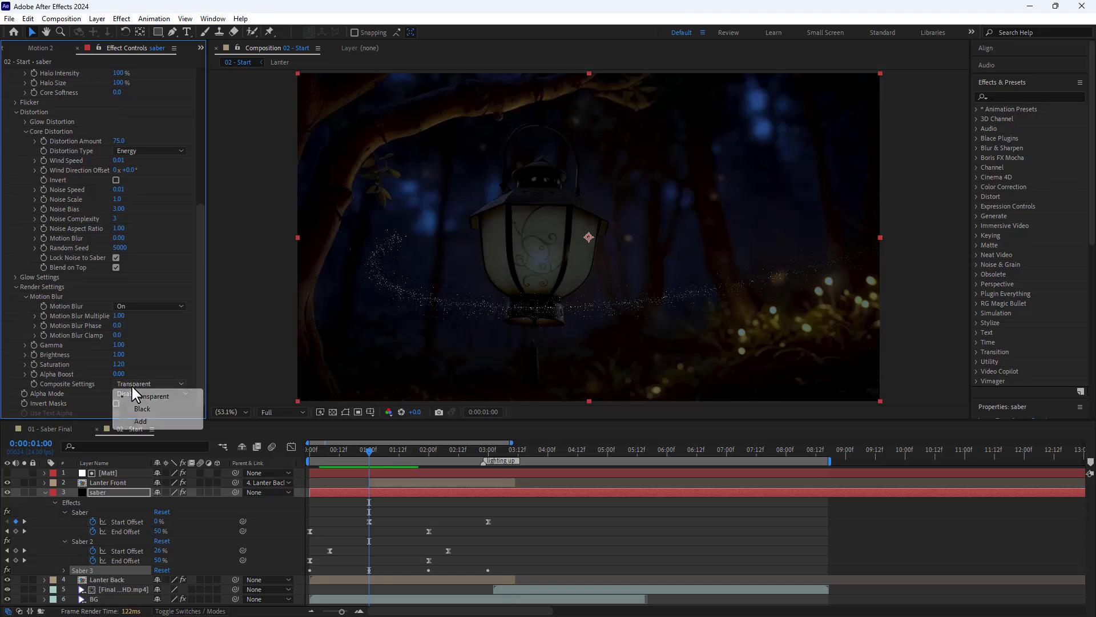
{"action": "left_click", "coordinate": [146, 422]}
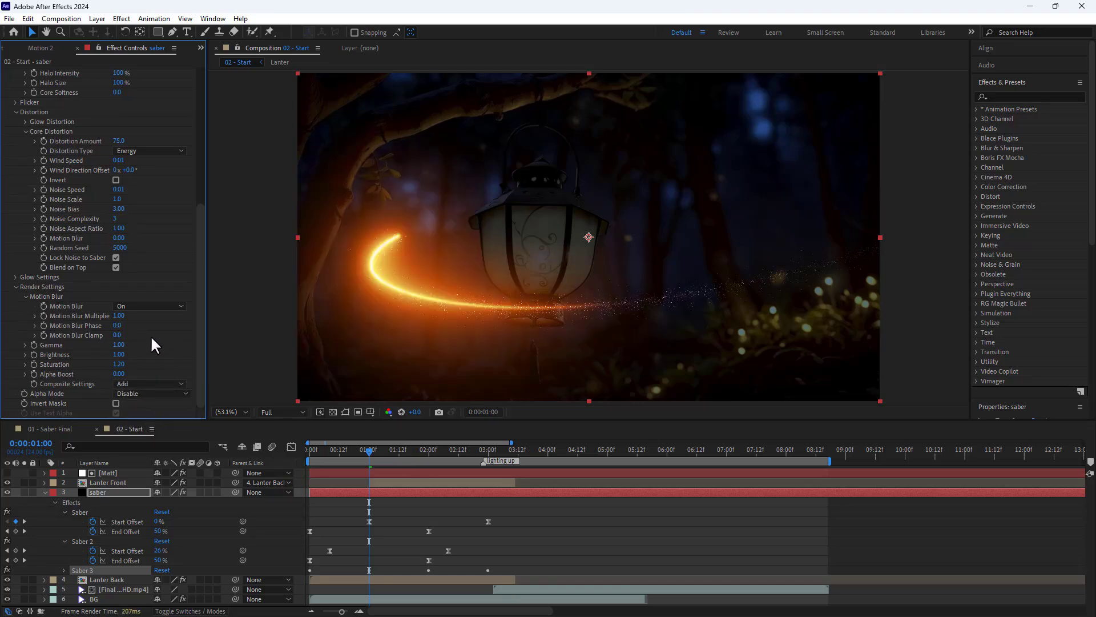
- Give Saber 3 a Distortion Amount of 35 with Smoke distortion and Noise Scale 265
{"action": "left_click", "coordinate": [118, 199]}
{"action": "left_click", "coordinate": [119, 141]}
{"action": "key", "text": "Return"}
{"action": "left_click", "coordinate": [127, 152]}
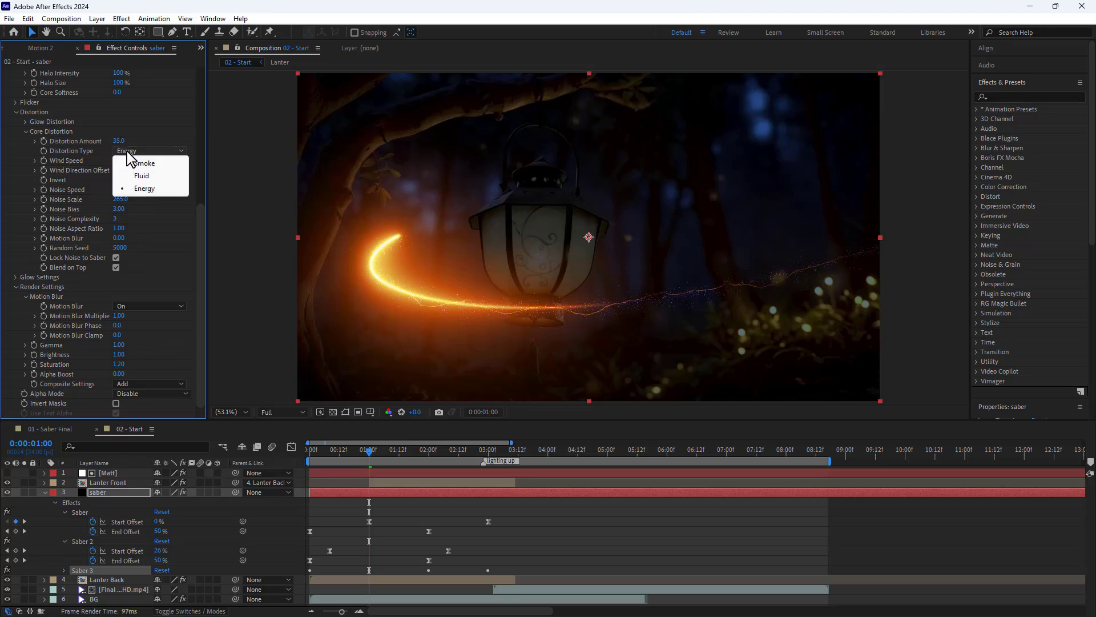
{"action": "left_click", "coordinate": [139, 163]}
- Set Saber 3's Wind Speed to 2.3, Noise Speed to 0 and Noise Bias to 1.5
{"action": "left_click", "coordinate": [117, 161]}
{"action": "type", "text": "2.3"}
{"action": "key", "text": "Return"}
{"action": "left_click", "coordinate": [118, 189]}
{"action": "key", "text": "Return"}
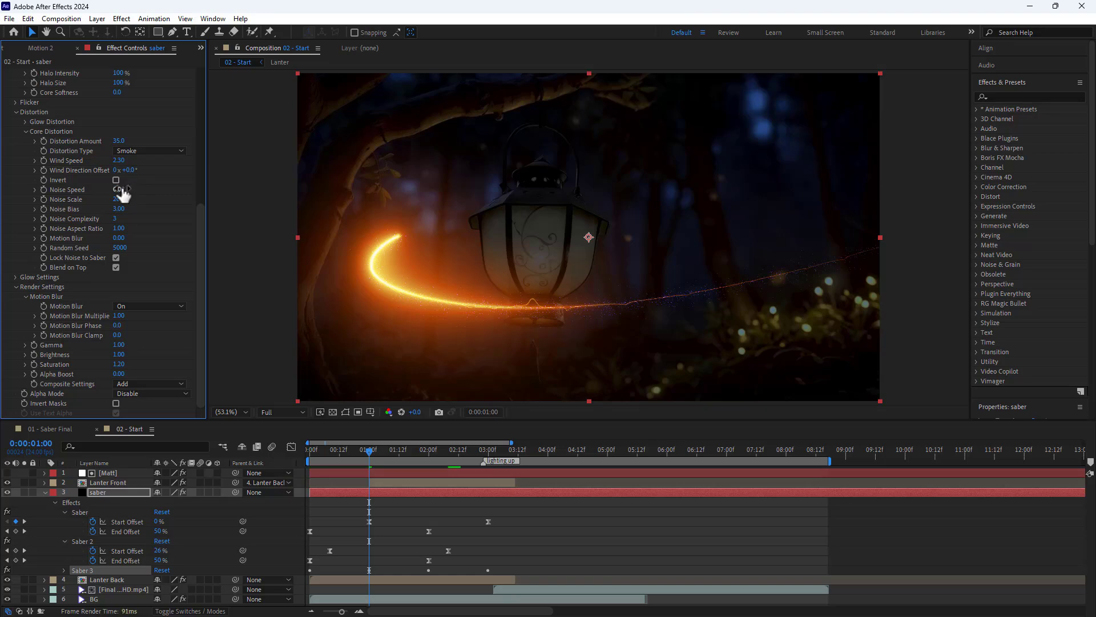
{"action": "left_click", "coordinate": [120, 209]}
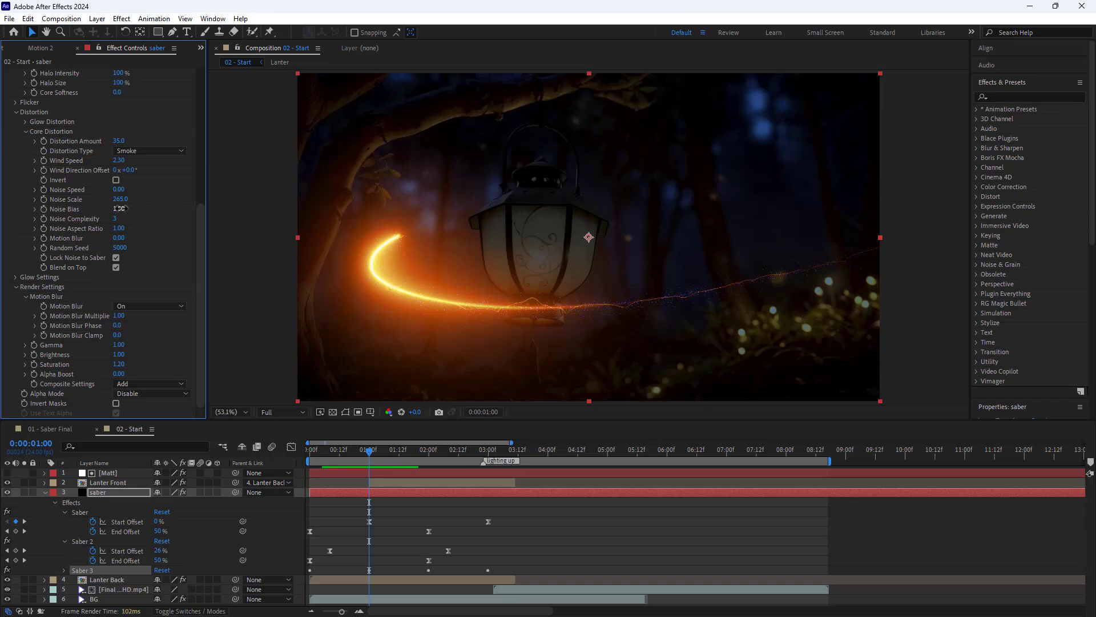
{"action": "key", "text": "Return"}
{"action": "left_click", "coordinate": [120, 238]}
{"action": "key", "text": "Return"}
{"action": "scroll", "coordinate": [128, 239], "scroll_direction": "up", "scroll_amount": 6}
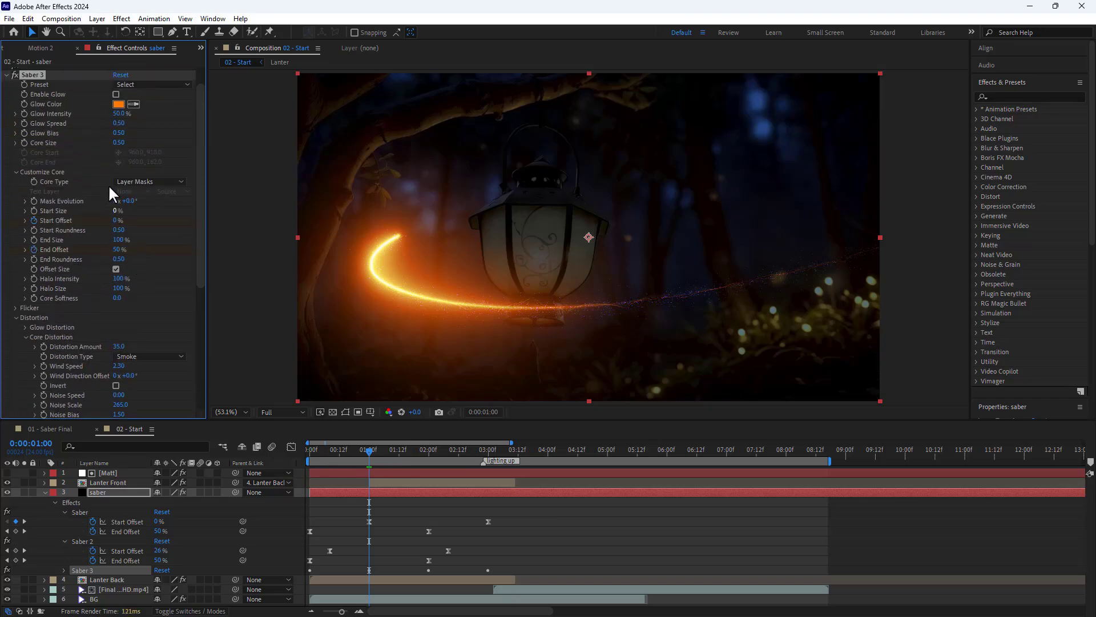
- Nudge Saber 3's Start Offset keyframes earlier, set Wind Direction Offset to +6°, and return to 0:00
{"action": "left_click", "coordinate": [139, 493]}
{"action": "key", "text": "u"}
{"action": "key", "text": "u"}
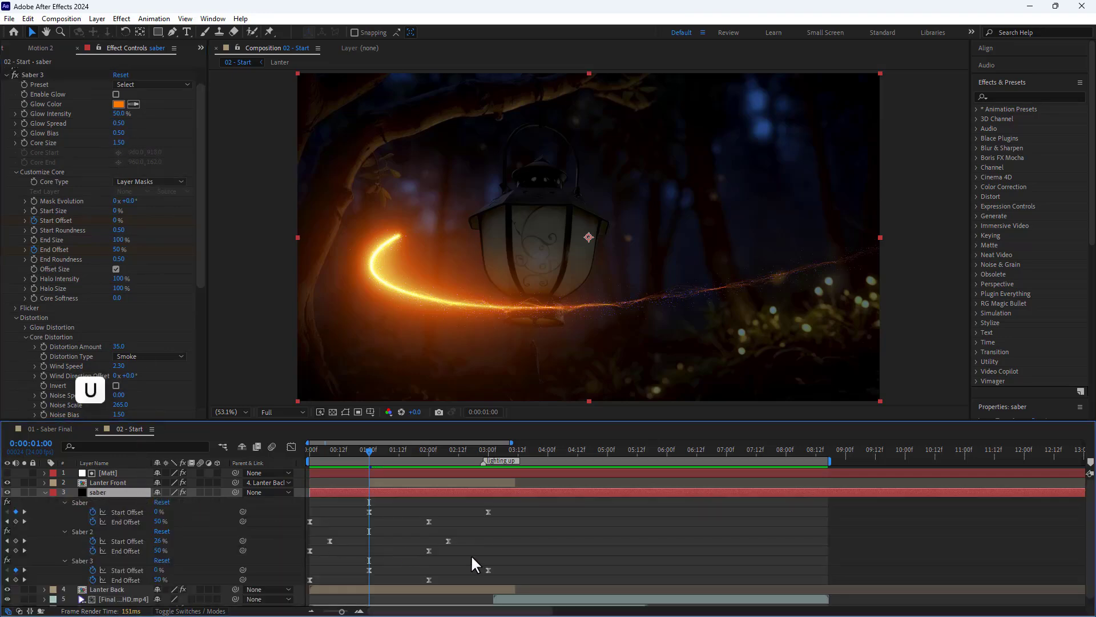
{"action": "left_click_drag", "start_coordinate": [515, 559], "coordinate": [351, 570]}
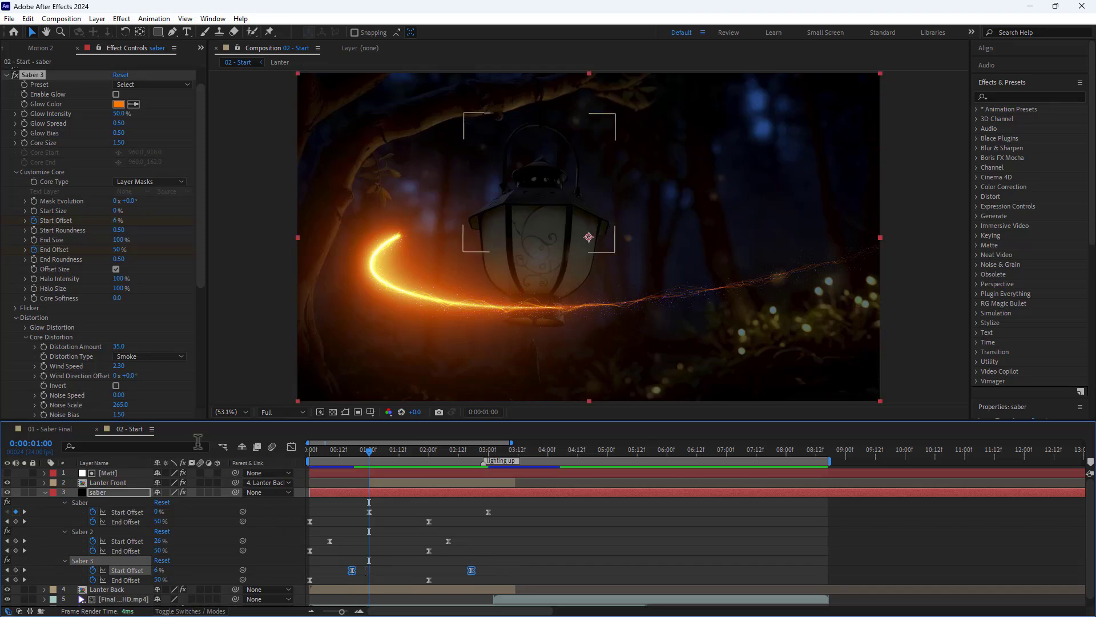
{"action": "left_click", "coordinate": [131, 376]}
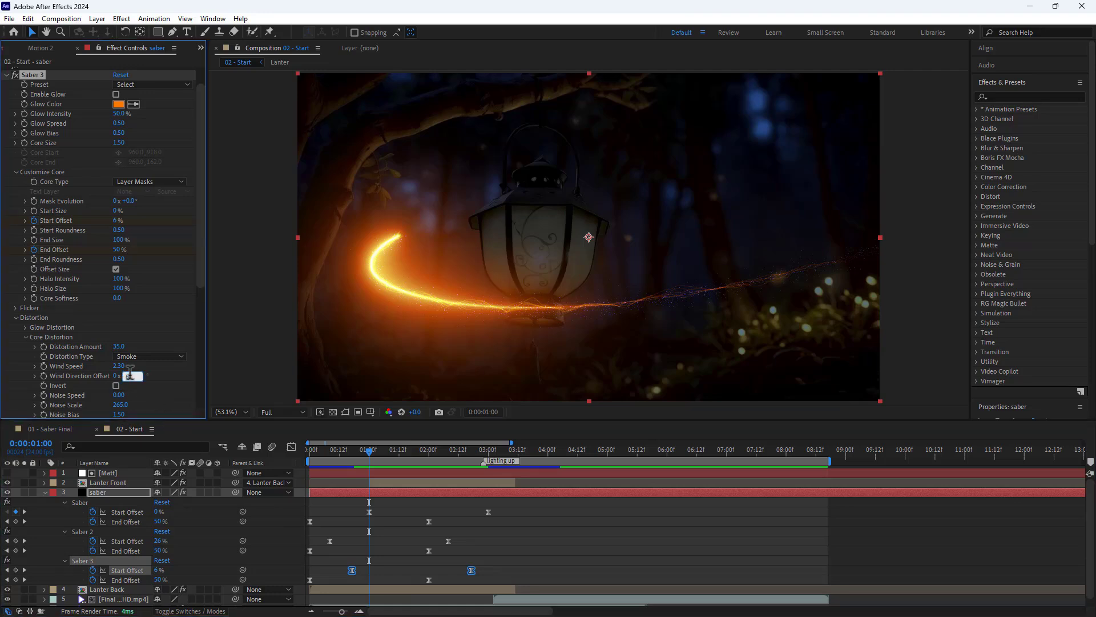
{"action": "key", "text": "Return"}
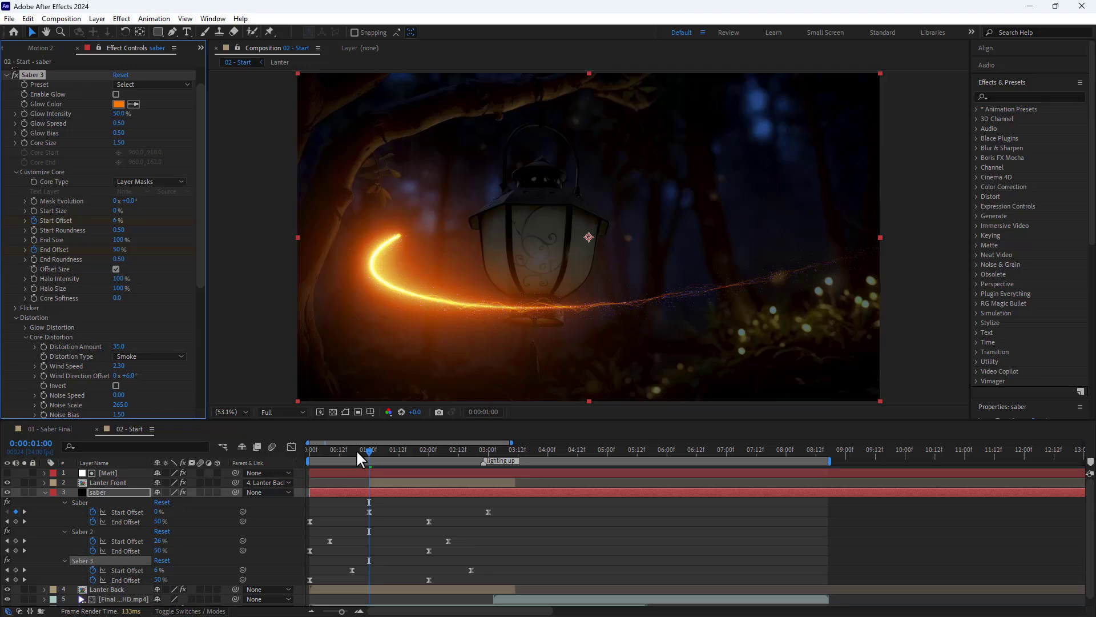
{"action": "left_click_drag", "start_coordinate": [368, 450], "coordinate": [276, 438]}
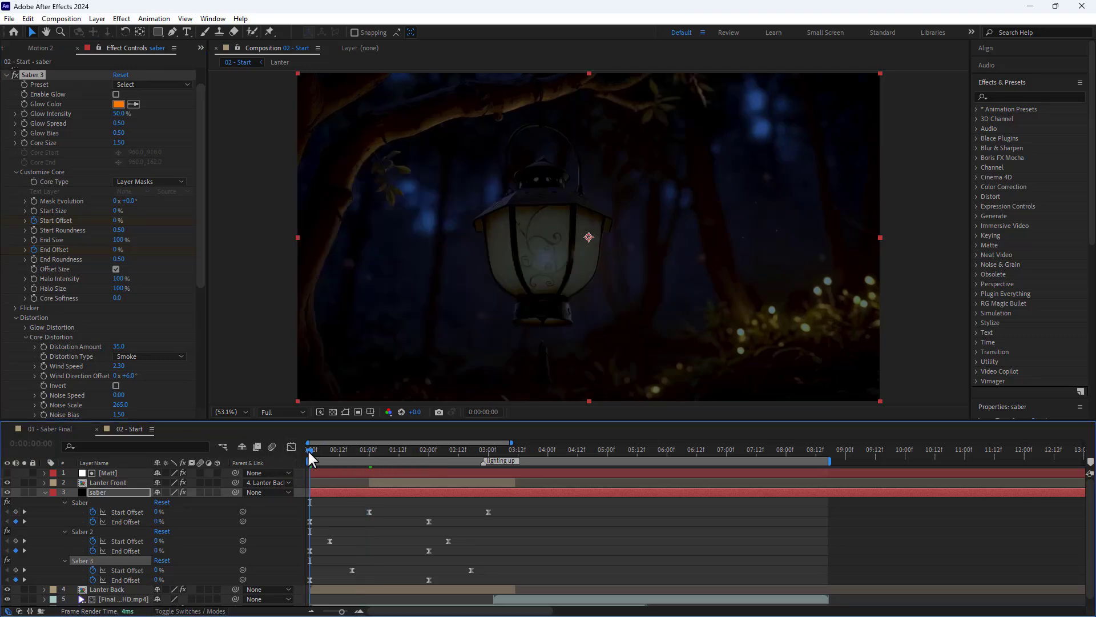
- Trim the saber layer's in-point at 0:00:00:07 with Alt+[, previewing before and after
{"action": "key", "text": "space"}
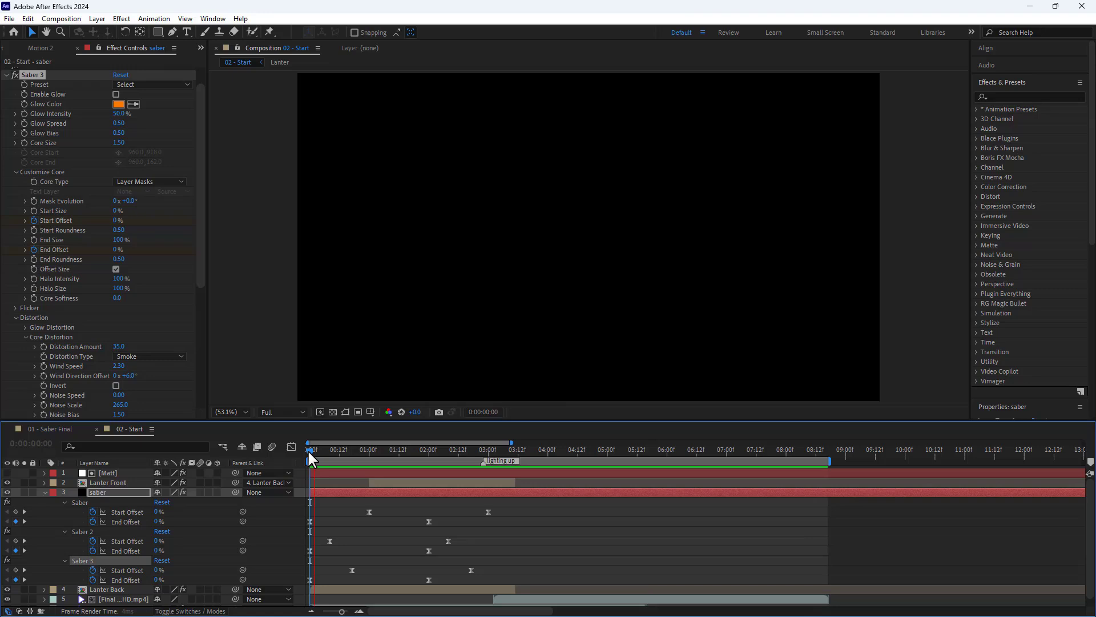
{"action": "left_click_drag", "start_coordinate": [309, 451], "coordinate": [323, 450]}
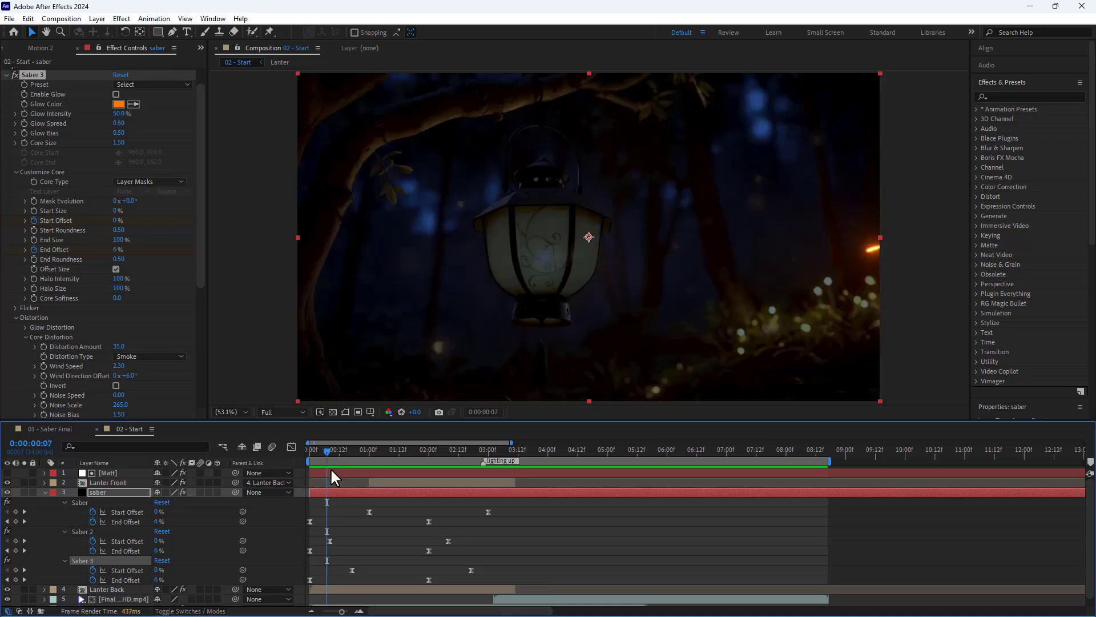
{"action": "key", "text": "alt+bracketleft"}
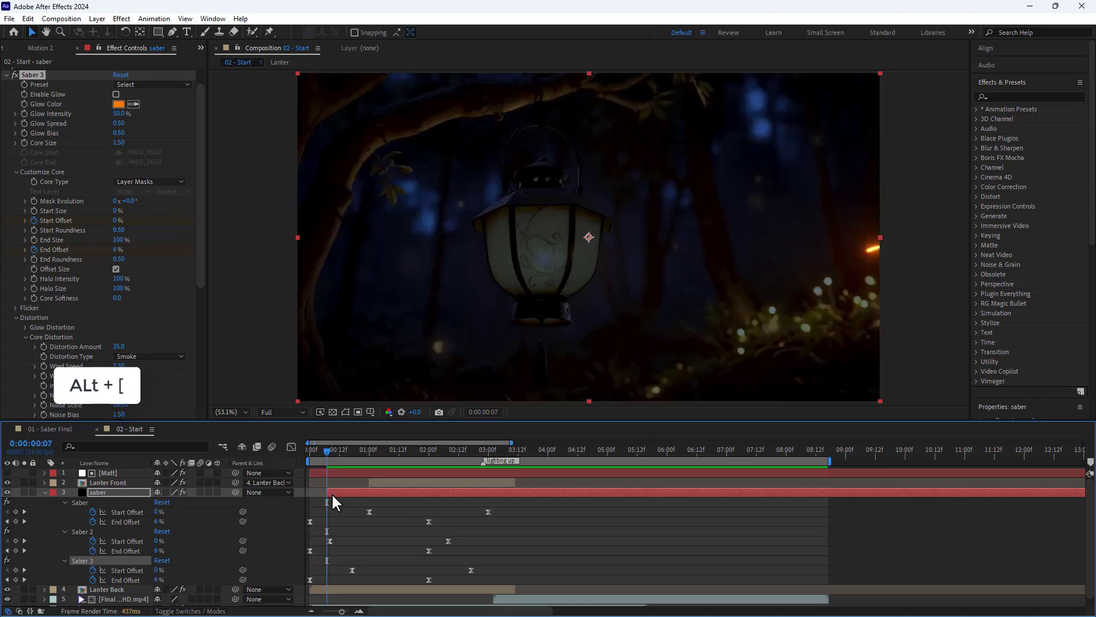
{"action": "left_click_drag", "start_coordinate": [327, 451], "coordinate": [301, 449]}
{"action": "key", "text": "space"}
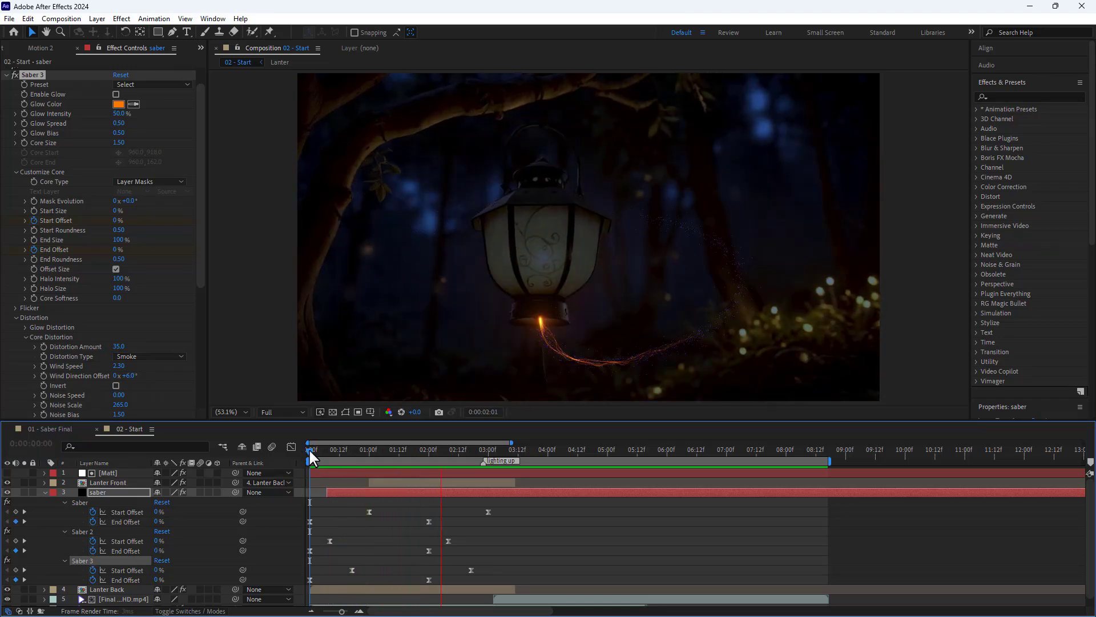
{"action": "left_click_drag", "start_coordinate": [310, 449], "coordinate": [485, 495]}
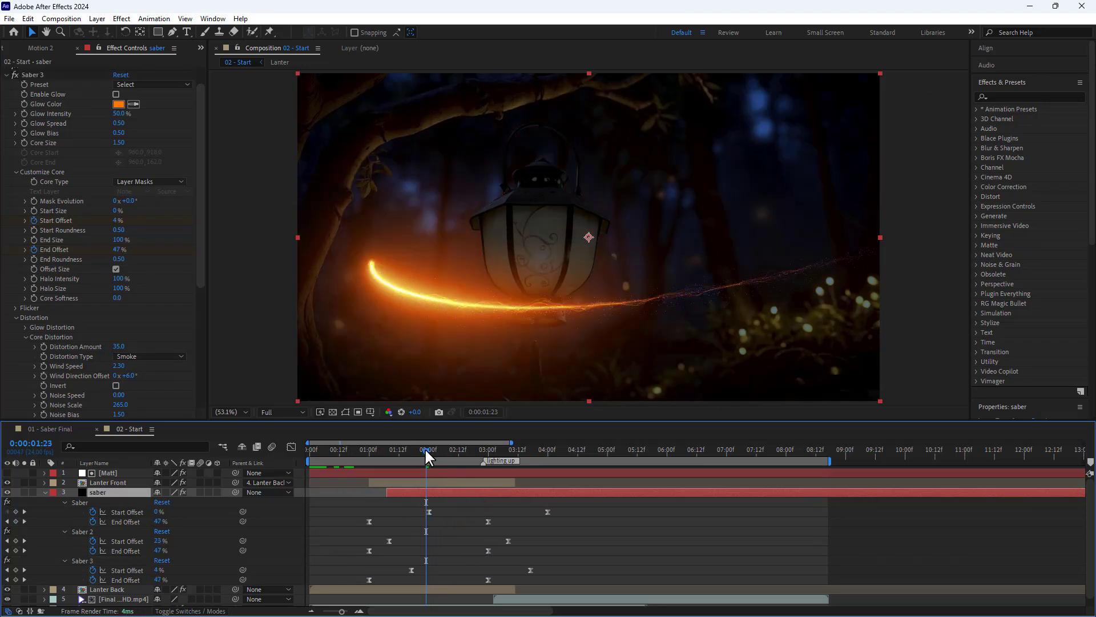
- Slide the saber layer and its Saber Start Offset keyframes slightly earlier, checking by scrubbing
{"action": "left_click_drag", "start_coordinate": [427, 450], "coordinate": [484, 451]}
{"action": "left_click_drag", "start_coordinate": [503, 490], "coordinate": [492, 488]}
{"action": "left_click_drag", "start_coordinate": [408, 456], "coordinate": [517, 490]}
{"action": "left_click", "coordinate": [366, 457]}
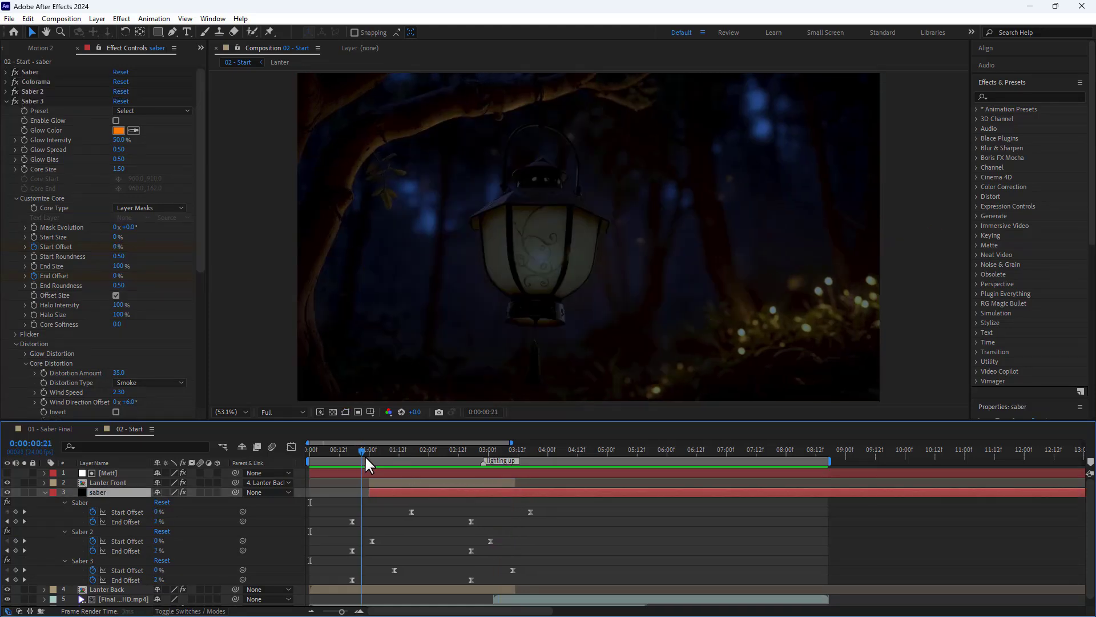
{"action": "left_click_drag", "start_coordinate": [368, 459], "coordinate": [411, 473]}
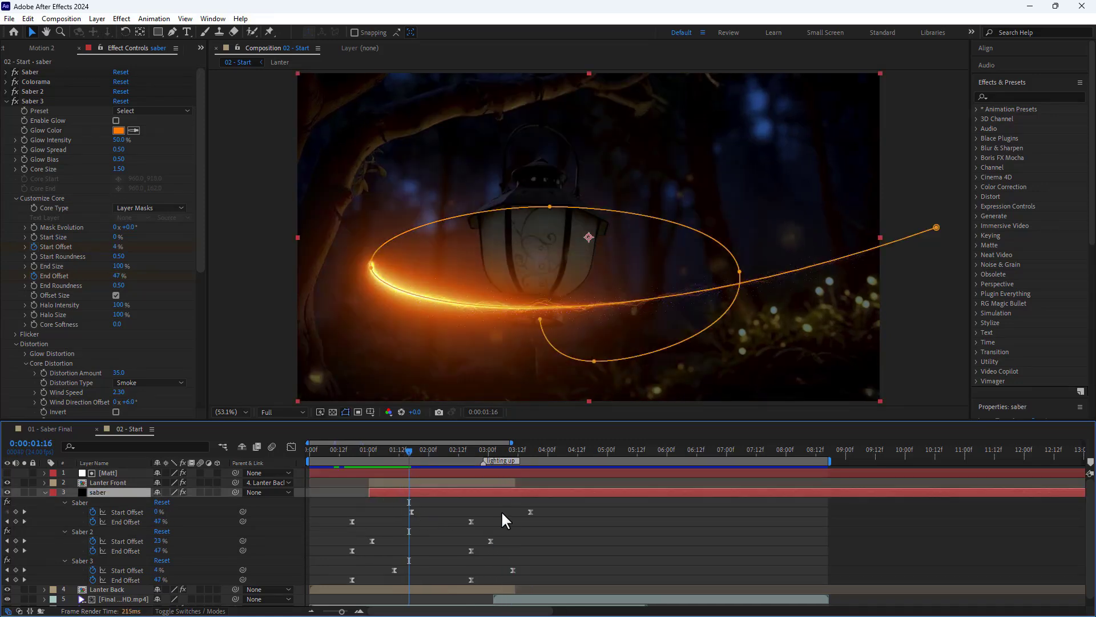
{"action": "left_click_drag", "start_coordinate": [544, 505], "coordinate": [395, 513]}
- Add Saber Start Offset and End Offset keyframes at 0:00:01:16
{"action": "left_click", "coordinate": [416, 503]}
{"action": "left_click", "coordinate": [417, 491]}
{"action": "left_click", "coordinate": [15, 512]}
{"action": "left_click", "coordinate": [15, 521]}
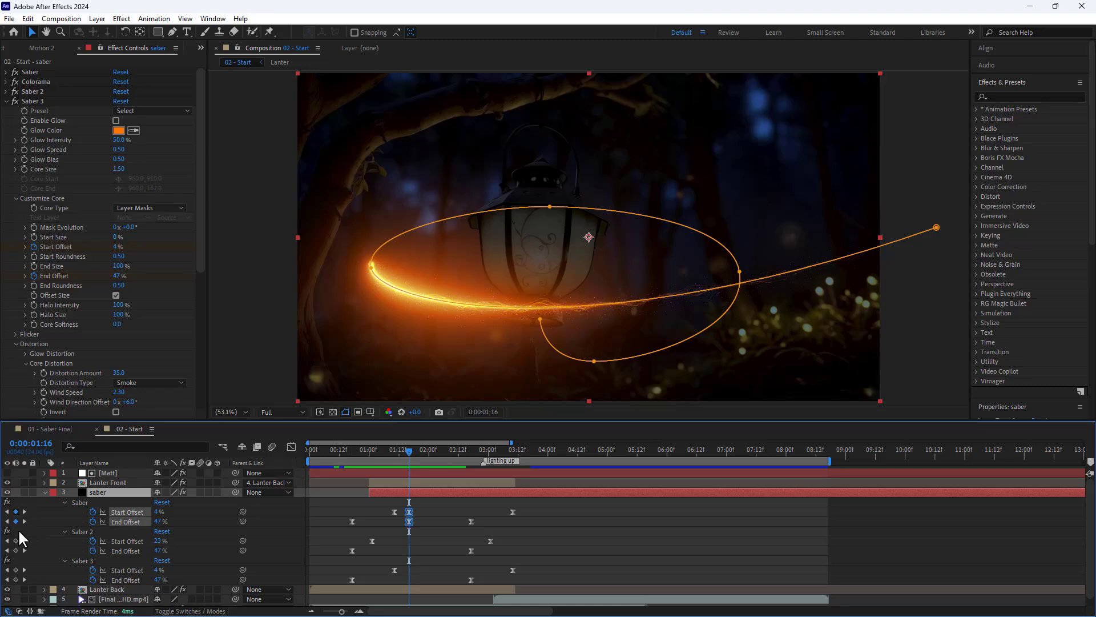
- Add Start and End Offset keyframes at 0:00:01:16 for Saber 2 and Saber 3
{"action": "left_click", "coordinate": [15, 541]}
{"action": "left_click", "coordinate": [15, 550]}
{"action": "left_click", "coordinate": [16, 570]}
{"action": "left_click", "coordinate": [16, 579]}
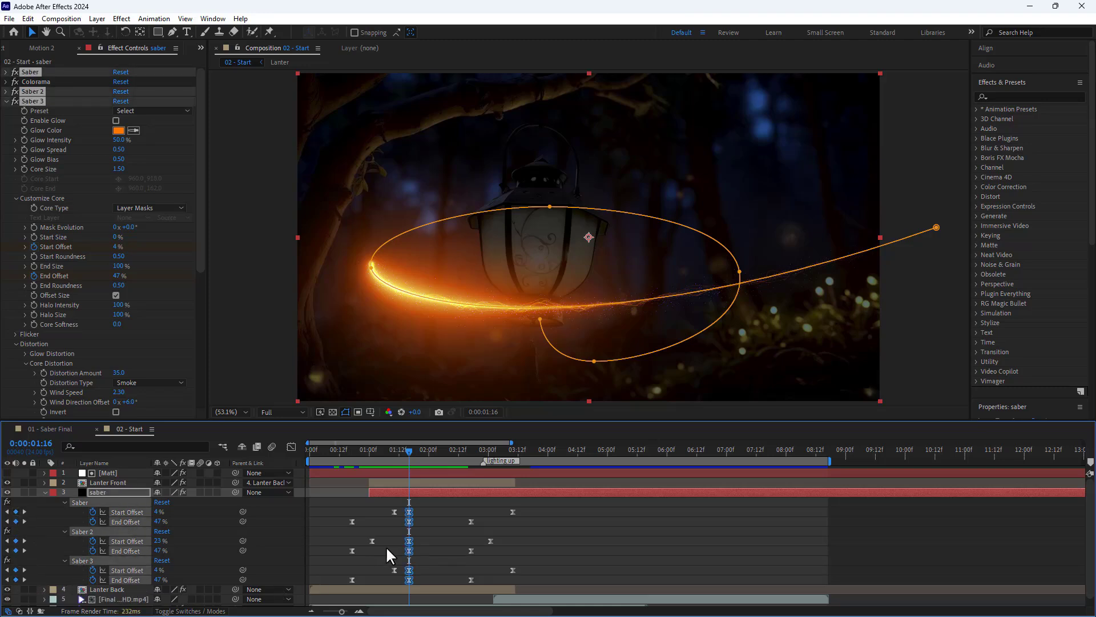
{"action": "left_click", "coordinate": [409, 512]}
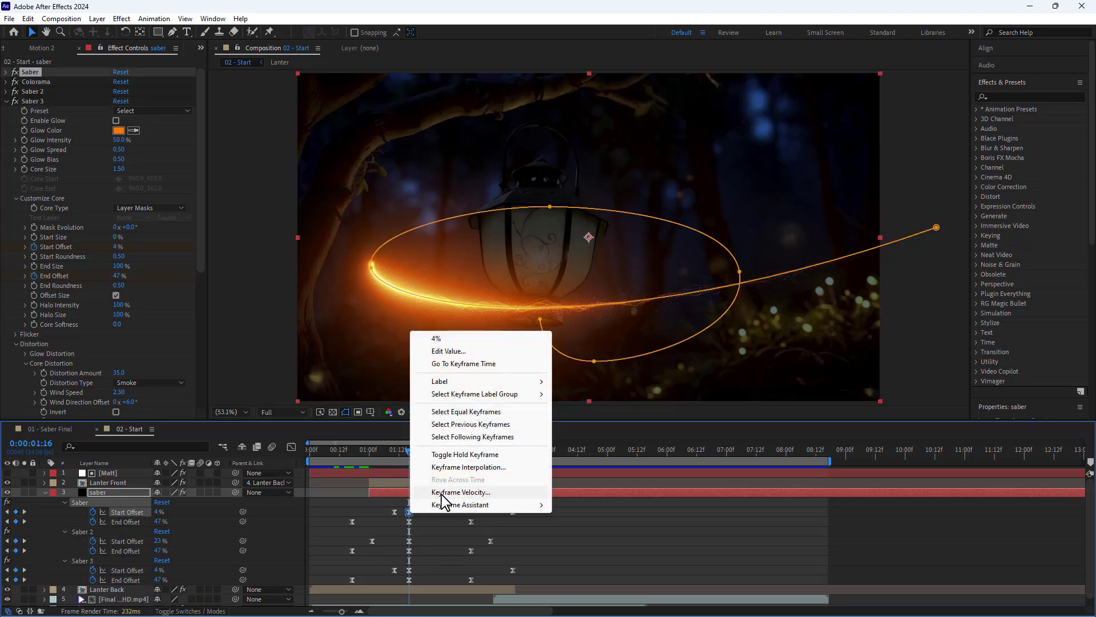
- Set the Saber Start Offset keyframe to a continuous 5 percent/sec velocity
{"action": "left_click", "coordinate": [443, 492]}
{"action": "left_click", "coordinate": [539, 400]}
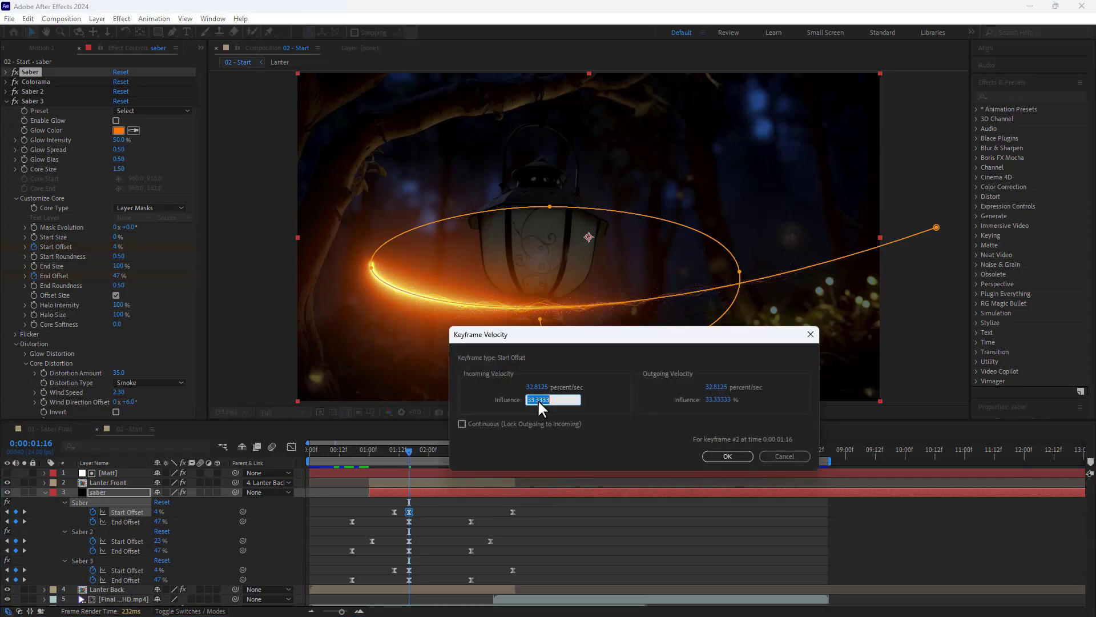
{"action": "left_click", "coordinate": [732, 399]}
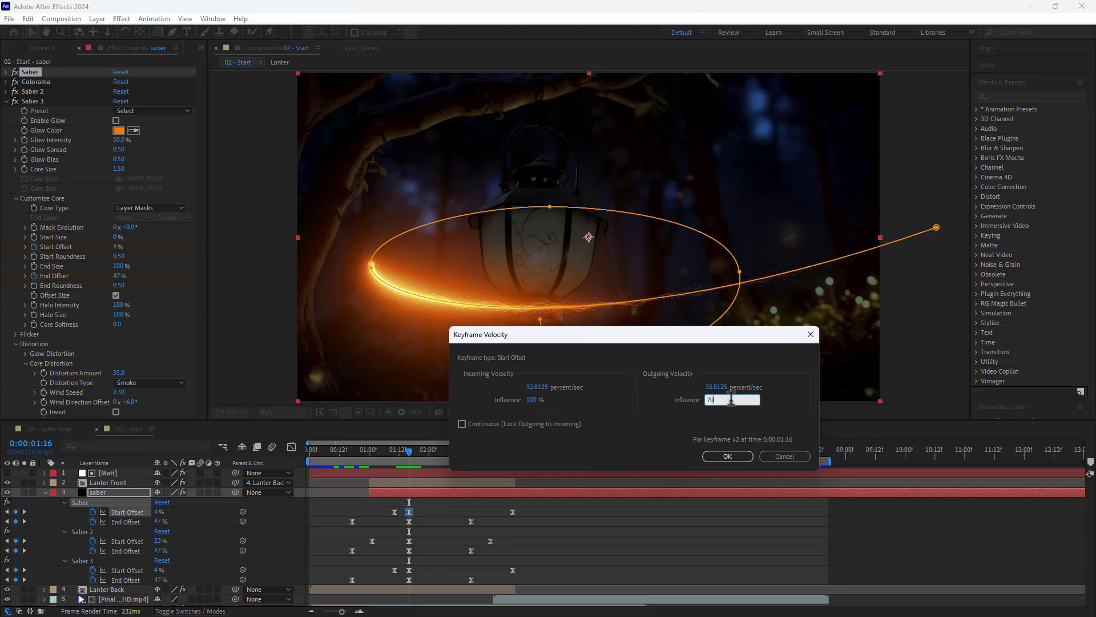
{"action": "left_click", "coordinate": [480, 424]}
{"action": "left_click", "coordinate": [539, 387]}
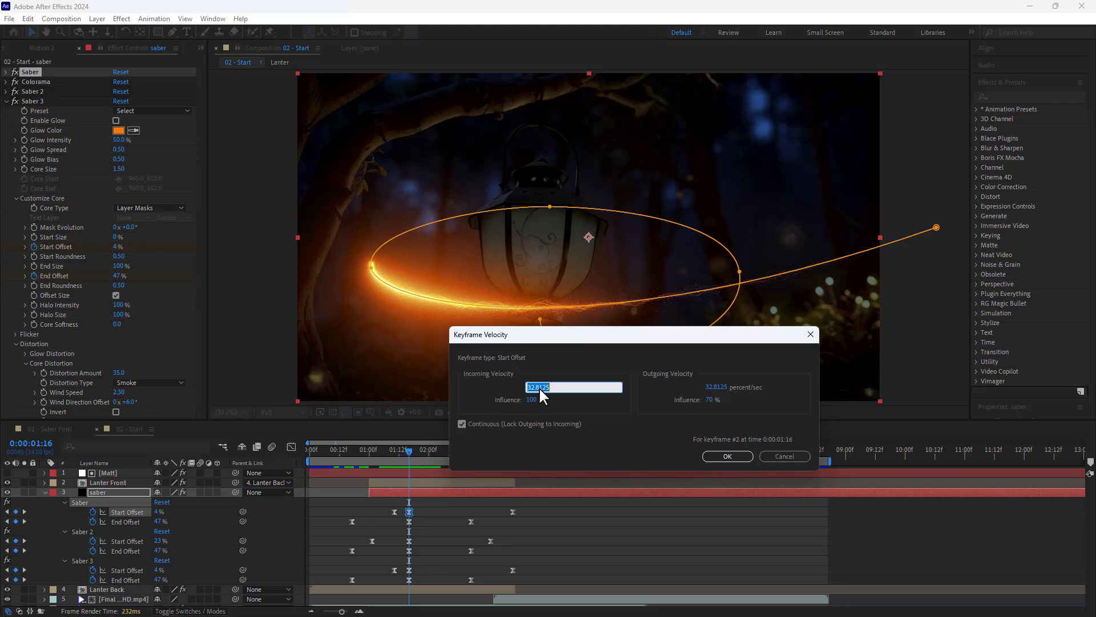
{"action": "type", "text": "5"}
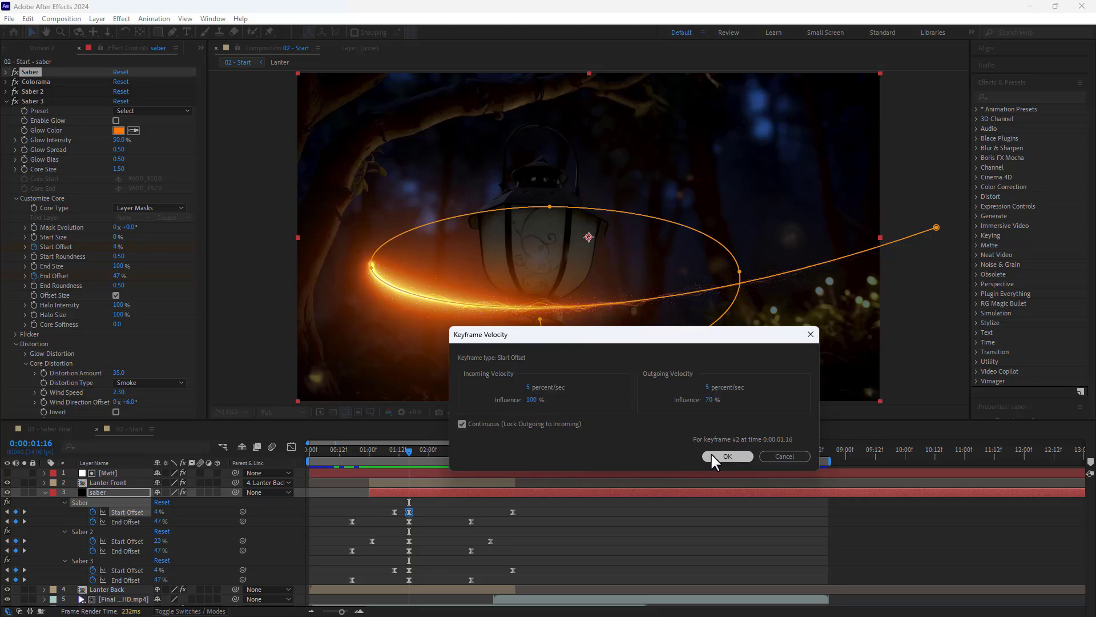
{"action": "left_click", "coordinate": [712, 455]}
- Ease the Saber End Offset keyframe to 5 percent/sec with 100 incoming and 70 outgoing influence
{"action": "right_click", "coordinate": [410, 521]}
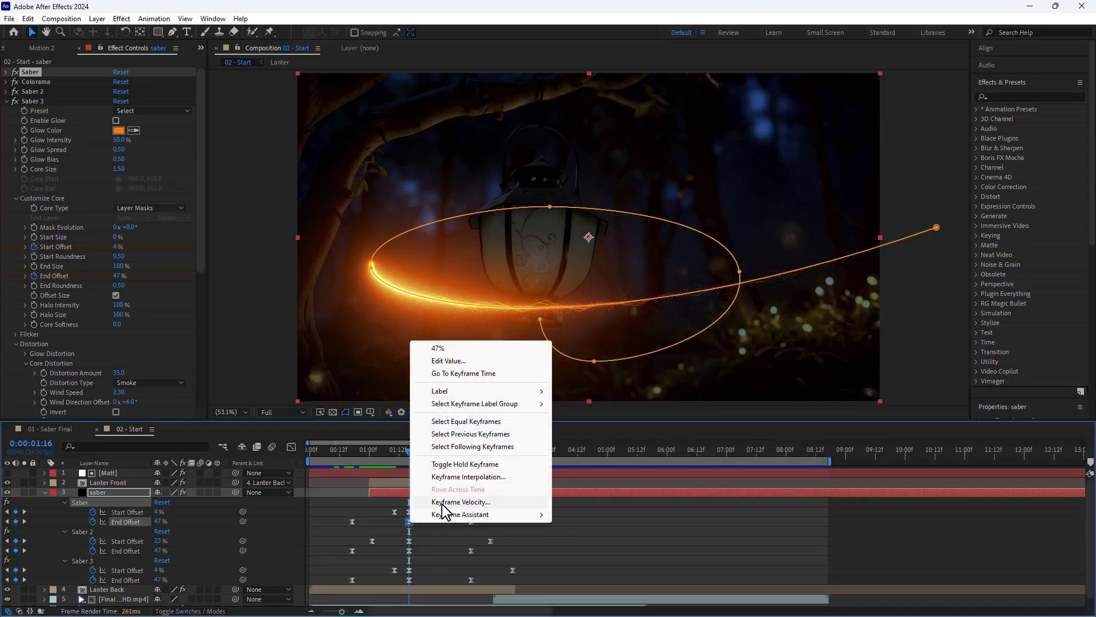
{"action": "left_click", "coordinate": [445, 505]}
{"action": "left_click", "coordinate": [482, 424]}
{"action": "left_click", "coordinate": [540, 387]}
{"action": "type", "text": "5"}
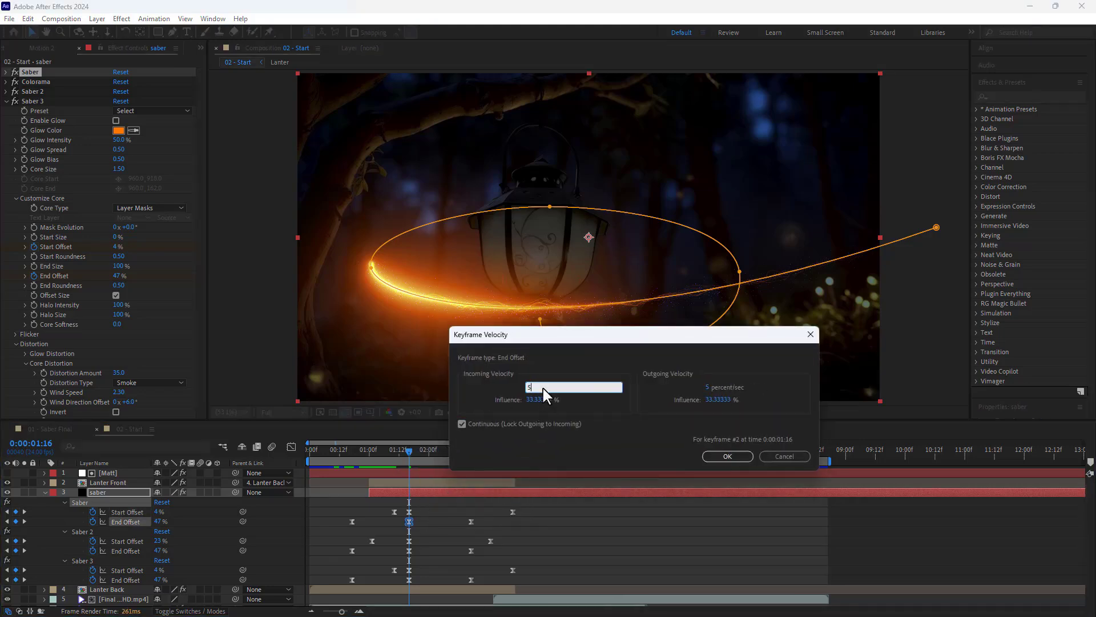
{"action": "left_click", "coordinate": [541, 398]}
{"action": "type", "text": "100"}
{"action": "left_click", "coordinate": [714, 398]}
{"action": "type", "text": "70"}
{"action": "left_click", "coordinate": [728, 456]}
- Ease the Saber 2 Start Offset keyframe to 5 percent/sec with 100 influence
{"action": "right_click", "coordinate": [409, 540]}
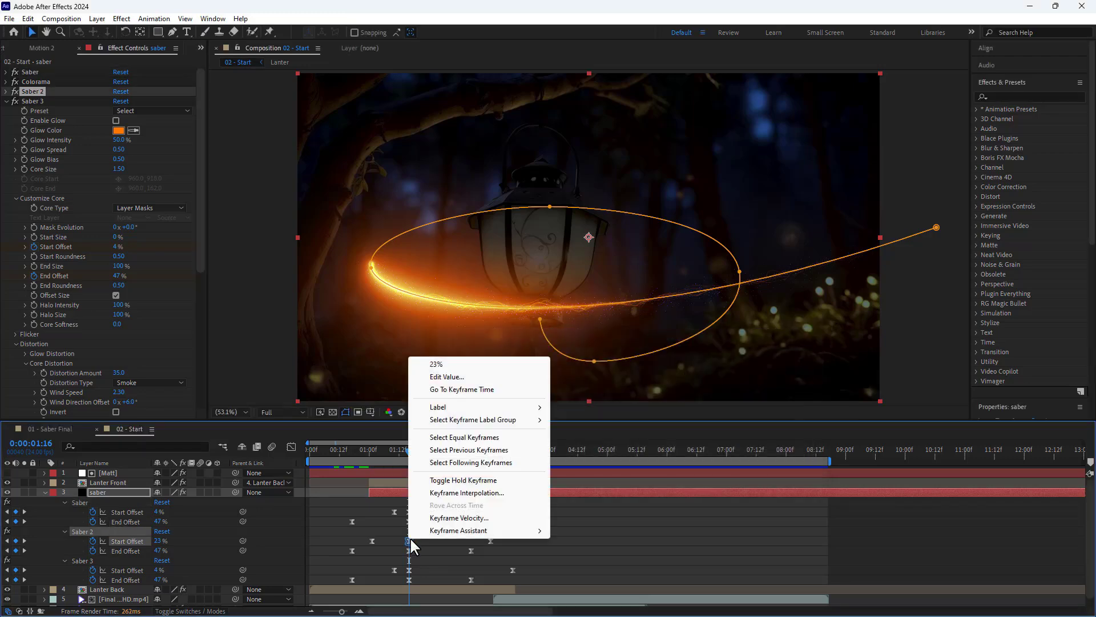
{"action": "left_click", "coordinate": [431, 532]}
{"action": "left_click", "coordinate": [536, 387]}
{"action": "type", "text": "5"}
{"action": "left_click", "coordinate": [475, 423]}
{"action": "left_click", "coordinate": [541, 400]}
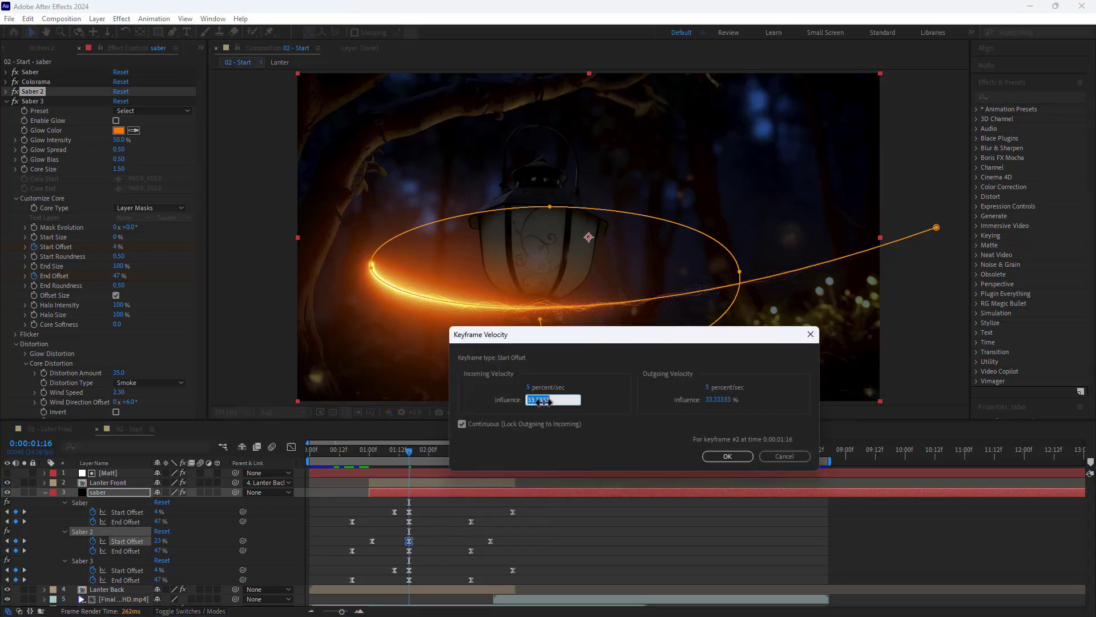
{"action": "left_click", "coordinate": [715, 399]}
{"action": "type", "text": "100"}
{"action": "left_click", "coordinate": [728, 456]}
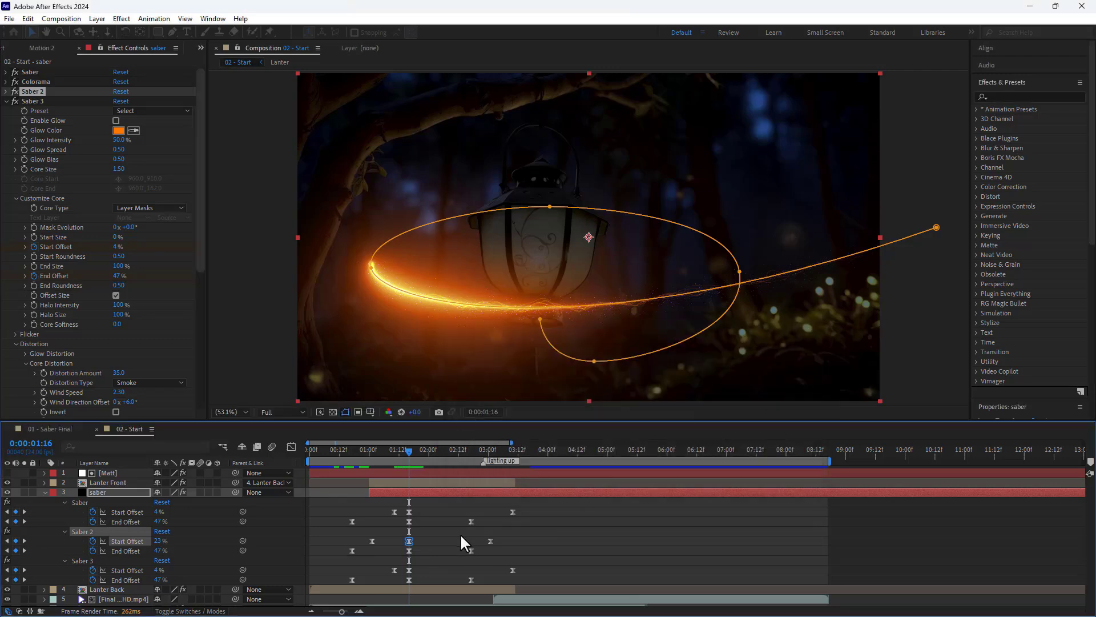
- Ease the Saber 2 End Offset keyframe to 5 percent/sec with 100 influence
{"action": "right_click", "coordinate": [409, 551]}
{"action": "left_click", "coordinate": [432, 532]}
{"action": "left_click", "coordinate": [536, 387]}
{"action": "type", "text": "5"}
{"action": "left_click", "coordinate": [542, 400]}
{"action": "left_click", "coordinate": [718, 399]}
{"action": "type", "text": "100"}
{"action": "key", "text": "Return"}
- Ease the Saber 3 Start Offset keyframe to 5 percent/sec, influence 100 in and 70 out
{"action": "right_click", "coordinate": [409, 570]}
{"action": "left_click", "coordinate": [432, 551]}
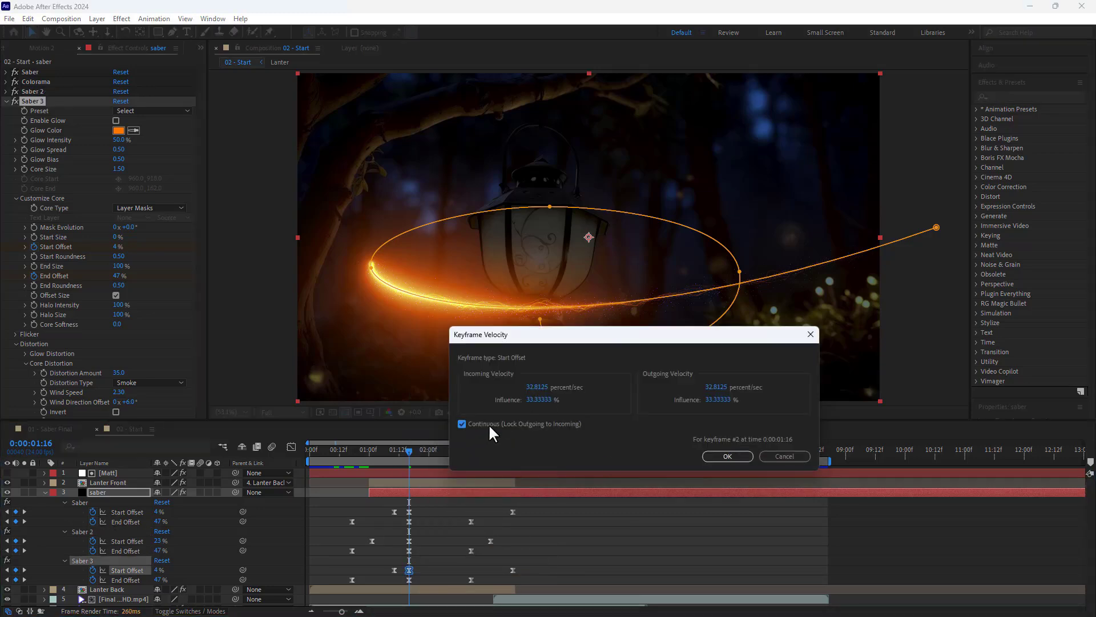
{"action": "left_click", "coordinate": [535, 386]}
{"action": "type", "text": "5"}
{"action": "left_click", "coordinate": [539, 400]}
{"action": "type", "text": "100"}
{"action": "left_click", "coordinate": [718, 399]}
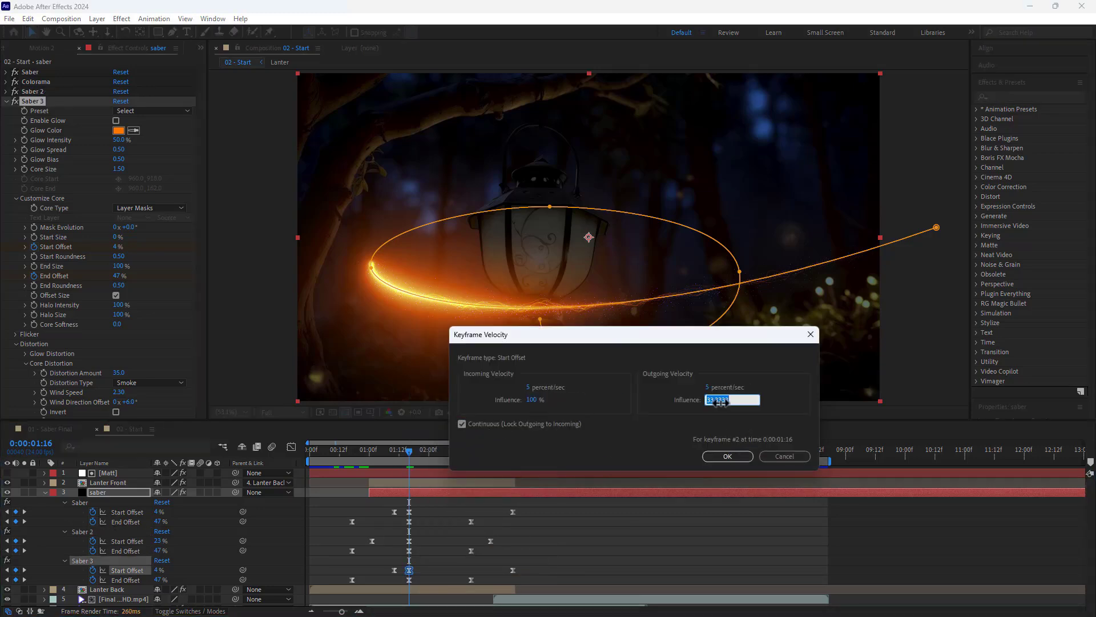
{"action": "type", "text": "70"}
{"action": "left_click", "coordinate": [734, 457]}
- Ease the Saber 3 End Offset keyframe to 5 percent/sec, influence 100 in and 70 out
{"action": "right_click", "coordinate": [410, 580]}
{"action": "left_click", "coordinate": [432, 560]}
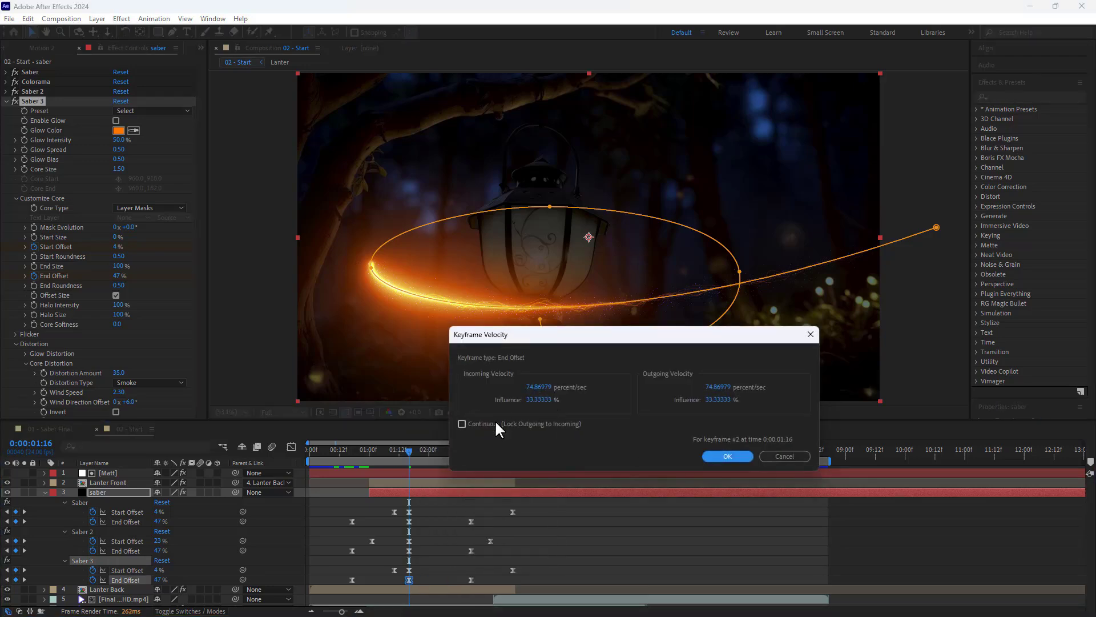
{"action": "left_click", "coordinate": [553, 386]}
{"action": "type", "text": "5"}
{"action": "left_click", "coordinate": [539, 399]}
{"action": "type", "text": "100"}
{"action": "left_click", "coordinate": [718, 399]}
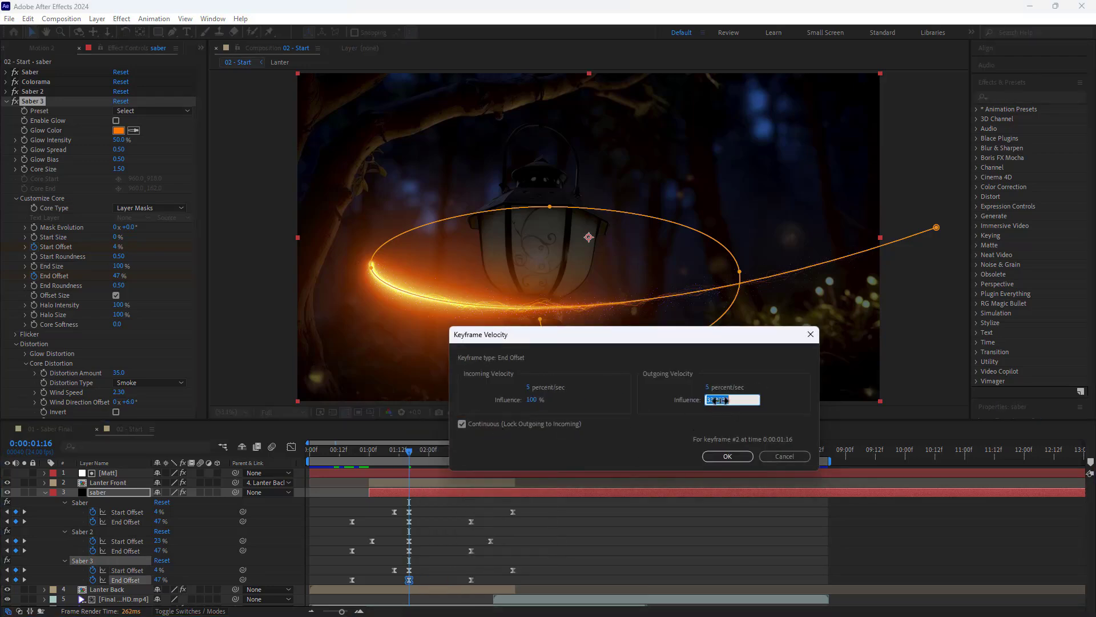
{"action": "type", "text": "70"}
{"action": "left_click", "coordinate": [731, 456]}
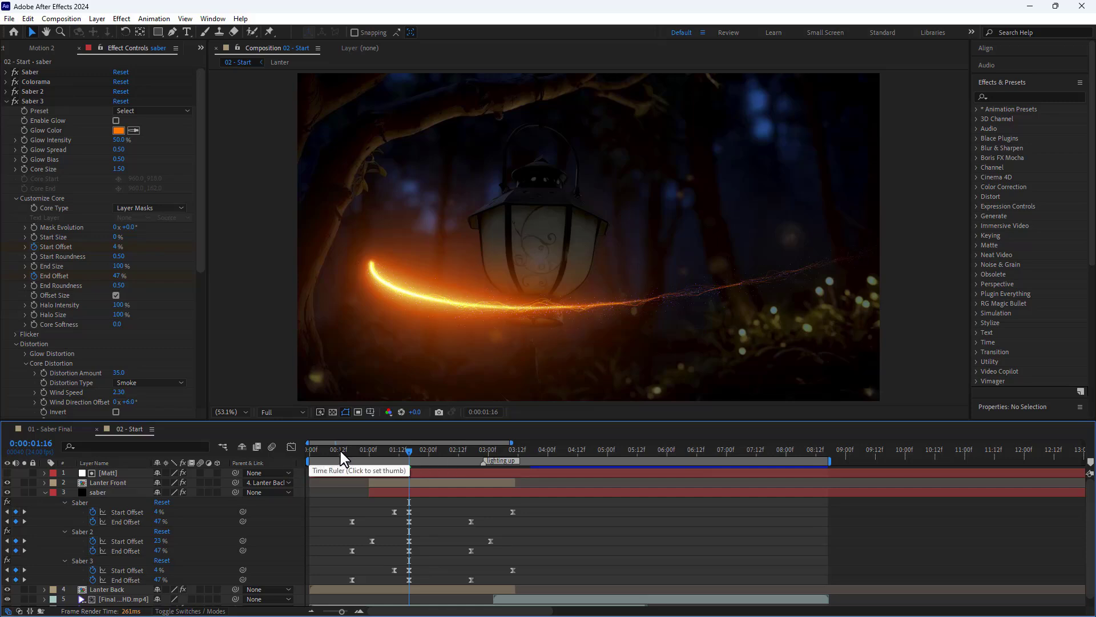
- Convert the six offset keyframes after 0:00:02:15 from eased to linear
{"action": "left_click", "coordinate": [311, 450]}
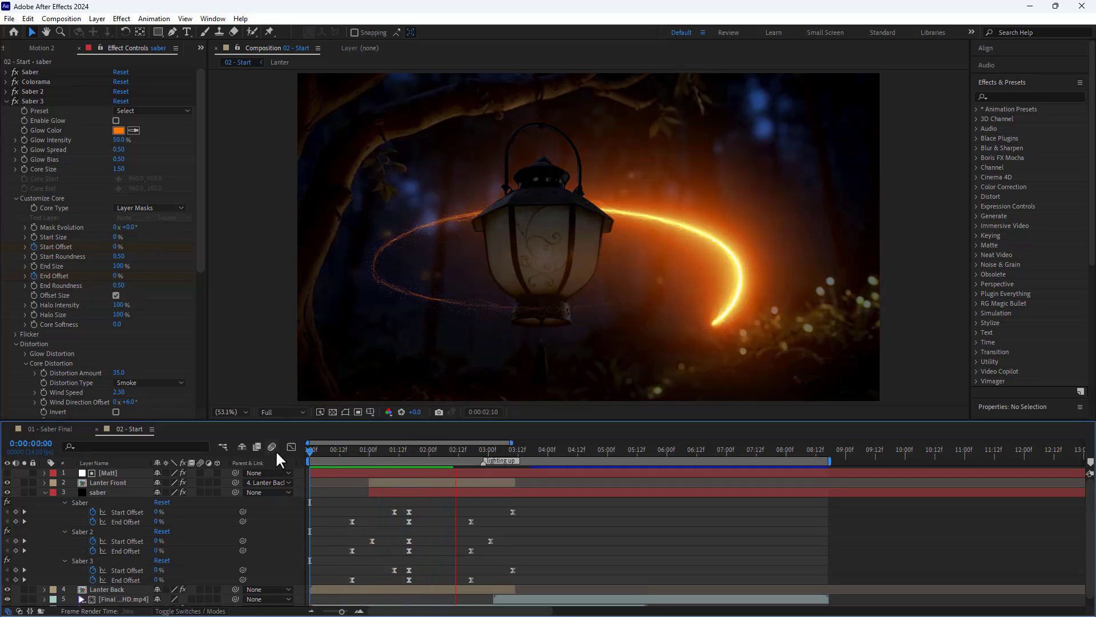
{"action": "left_click", "coordinate": [465, 450]}
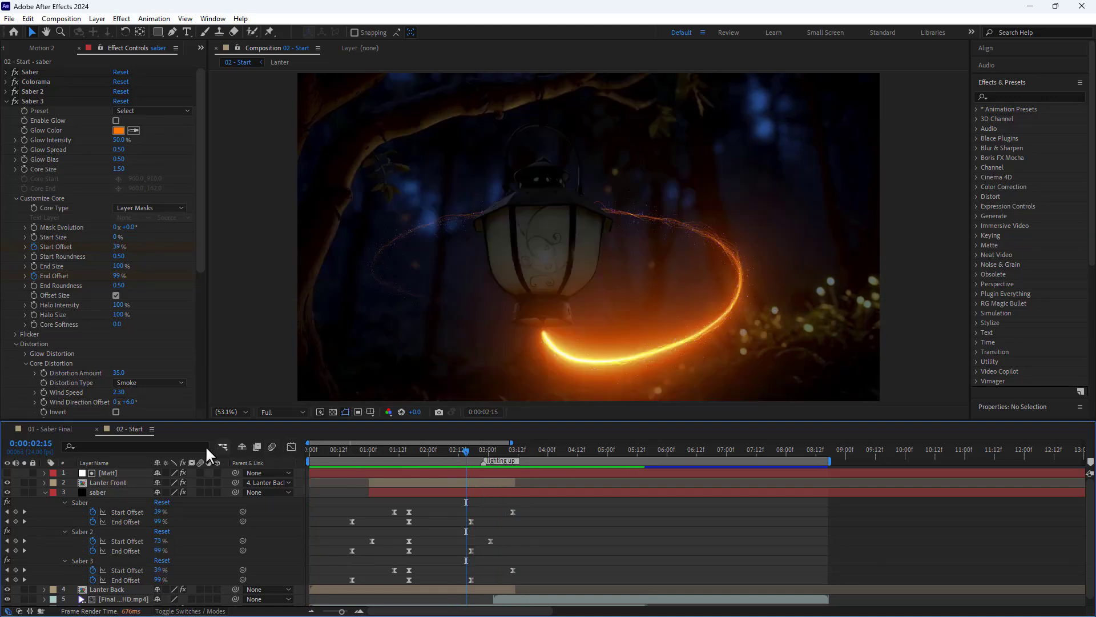
{"action": "left_click_drag", "start_coordinate": [524, 502], "coordinate": [457, 585]}
{"action": "left_click", "coordinate": [472, 580], "text": "ctrl"}
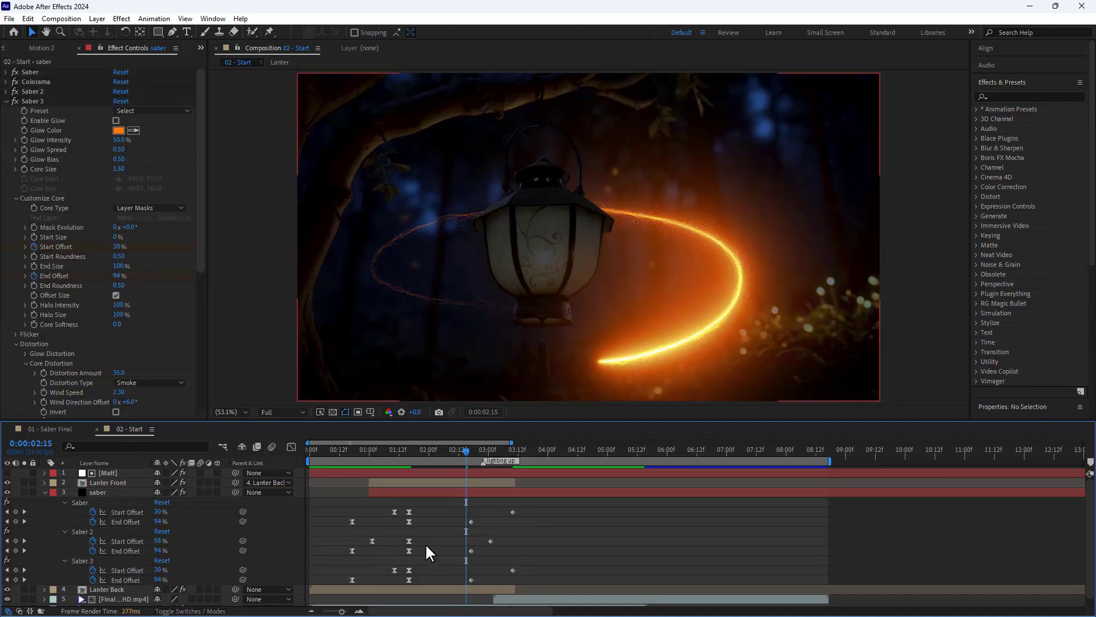
- Preview and scrub the saber animation to check the glowing loop around the lantern
{"action": "left_click", "coordinate": [307, 448]}
{"action": "key", "text": "space"}
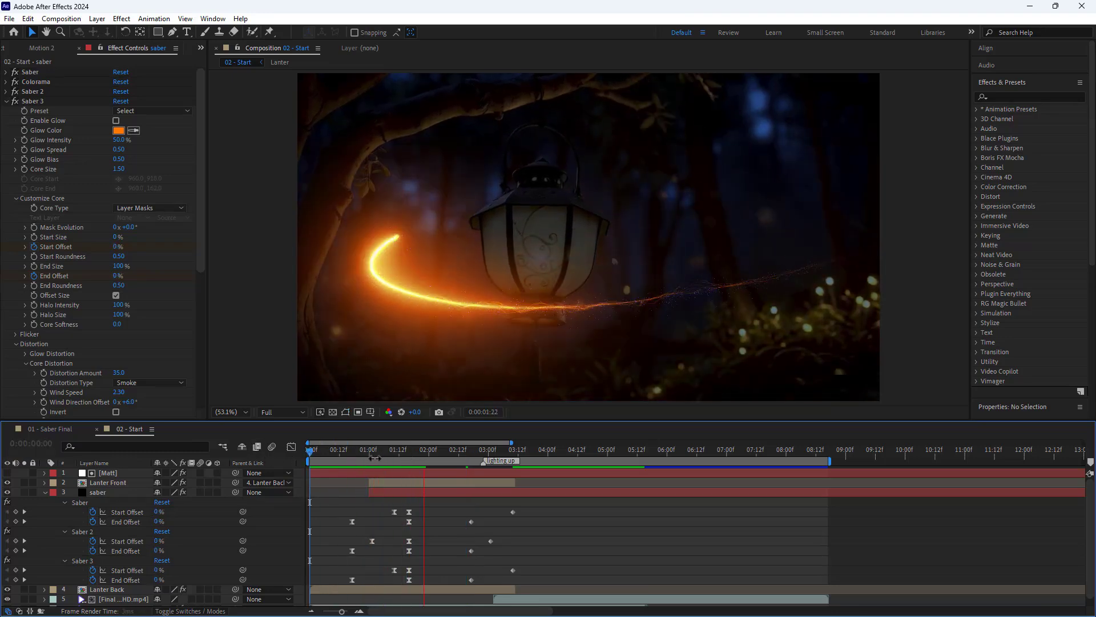
{"action": "left_click_drag", "start_coordinate": [353, 454], "coordinate": [361, 494]}
{"action": "left_click", "coordinate": [374, 494]}
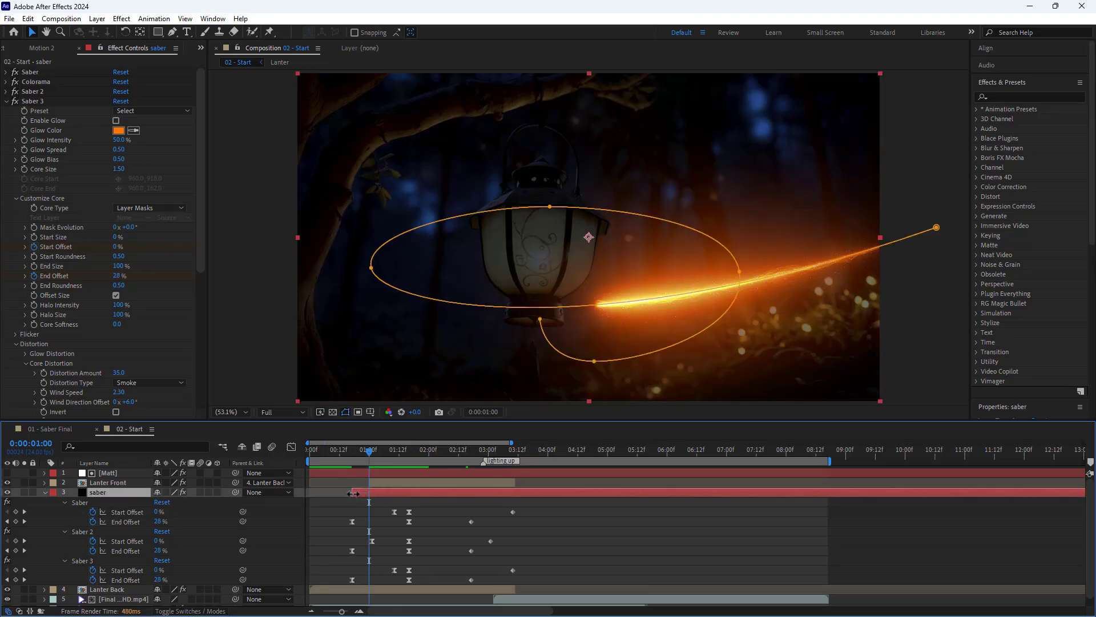
{"action": "left_click_drag", "start_coordinate": [352, 451], "coordinate": [302, 457]}
{"action": "key", "text": "space"}
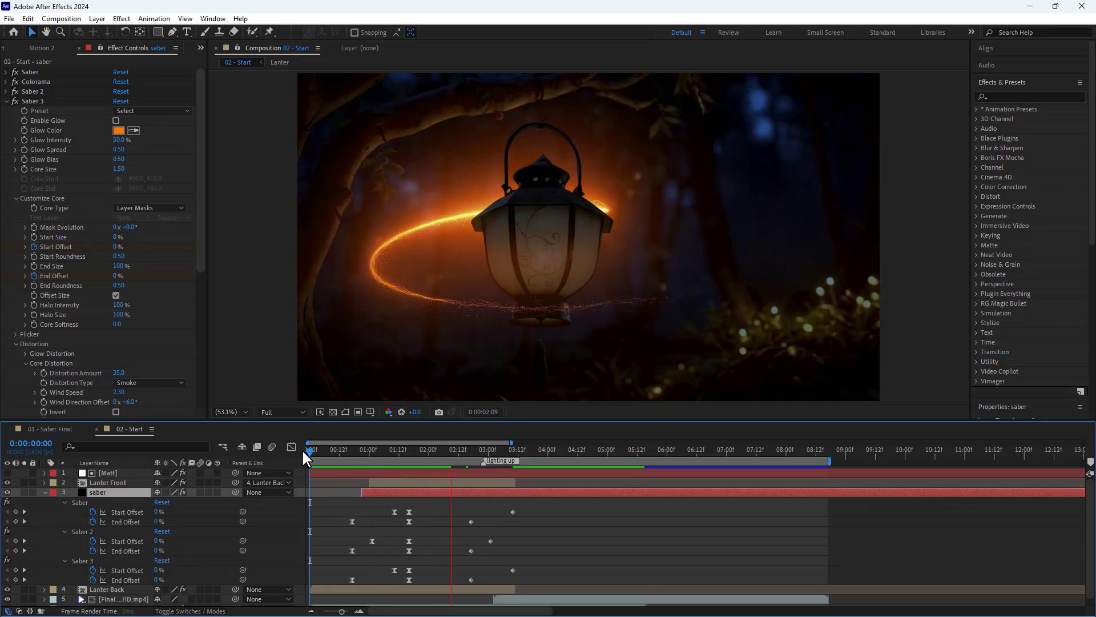
{"action": "left_click_drag", "start_coordinate": [402, 451], "coordinate": [457, 455]}
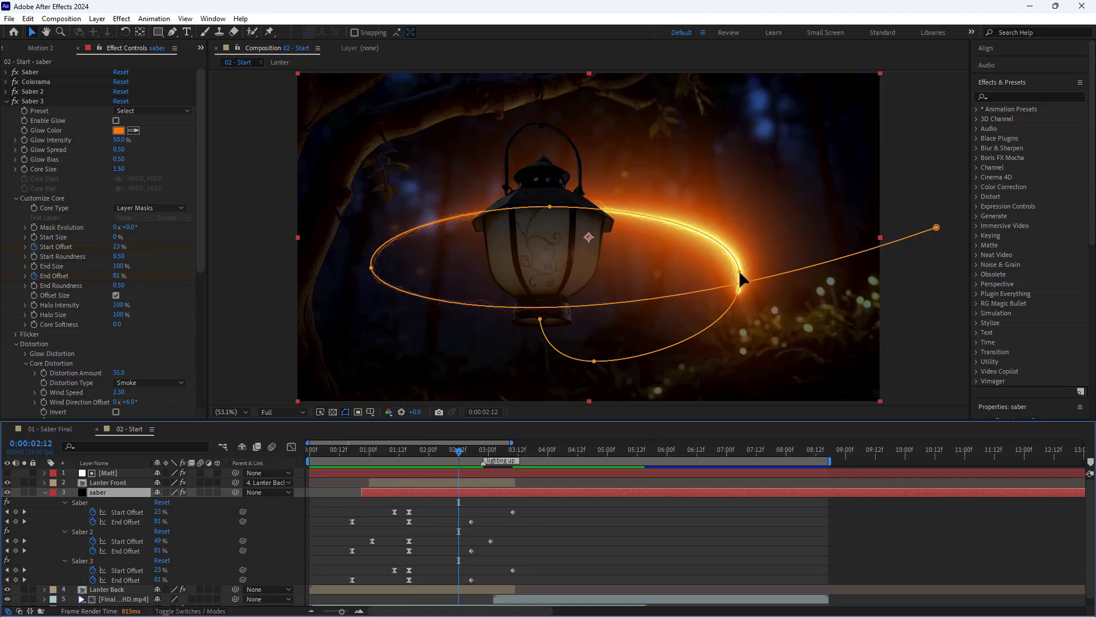
- Add keyframes at 2:12 on the Start and End Offsets of Saber, Saber 2 and Saber 3
{"action": "left_click", "coordinate": [15, 511]}
{"action": "left_click", "coordinate": [15, 521]}
{"action": "left_click", "coordinate": [15, 541]}
{"action": "left_click", "coordinate": [15, 551]}
{"action": "left_click", "coordinate": [15, 570]}
{"action": "left_click", "coordinate": [15, 580]}
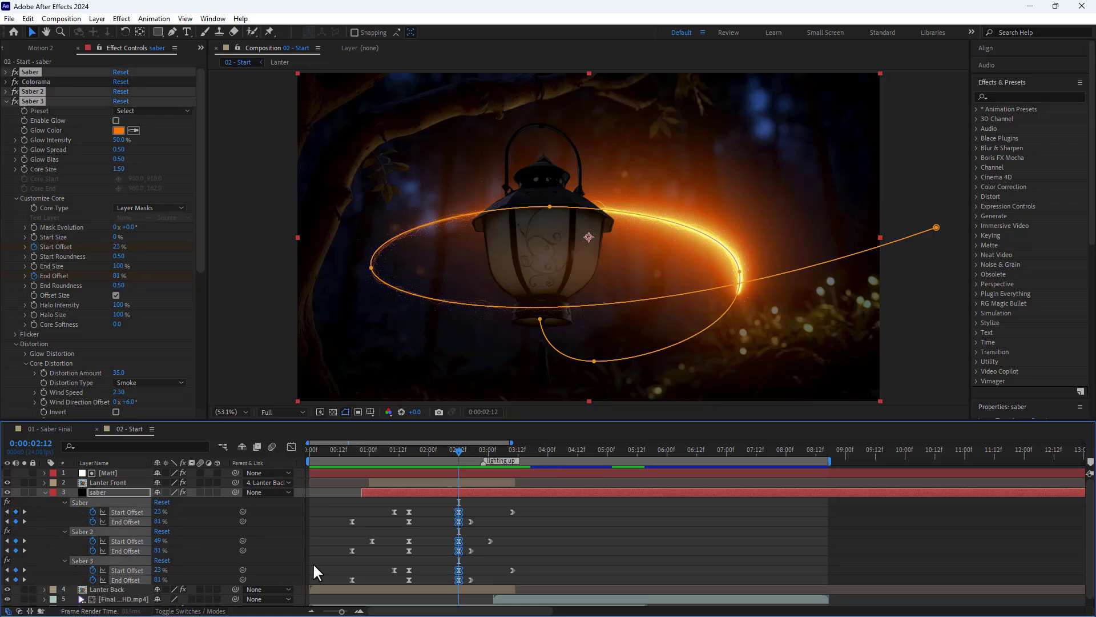
- Give the Saber Start Offset keyframe continuous velocity of 15 percent/sec with 75% influence
{"action": "left_click", "coordinate": [451, 514]}
{"action": "left_click", "coordinate": [457, 509]}
{"action": "right_click", "coordinate": [458, 510]}
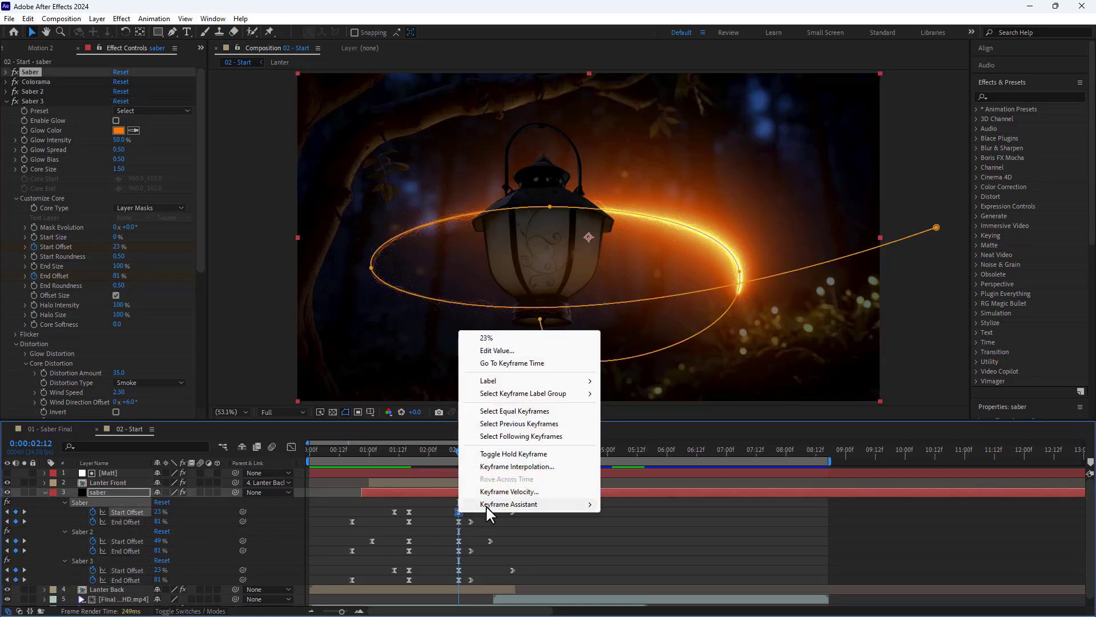
{"action": "left_click", "coordinate": [502, 495]}
{"action": "left_click", "coordinate": [518, 423]}
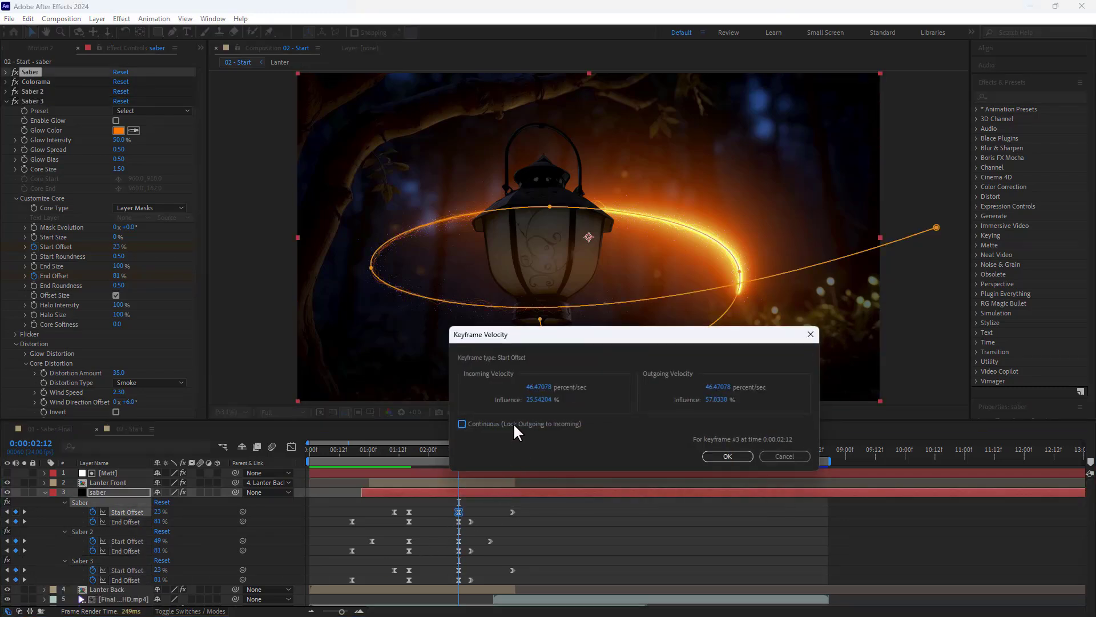
{"action": "left_click", "coordinate": [539, 386]}
{"action": "type", "text": "15"}
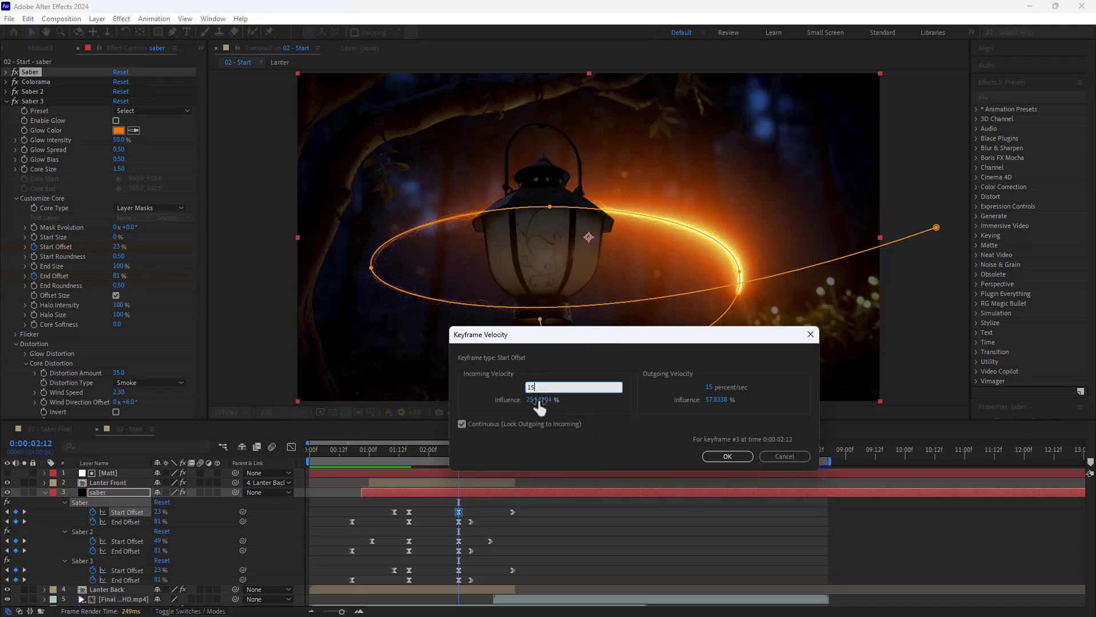
{"action": "left_click", "coordinate": [538, 399]}
{"action": "type", "text": "75"}
{"action": "left_click", "coordinate": [714, 400]}
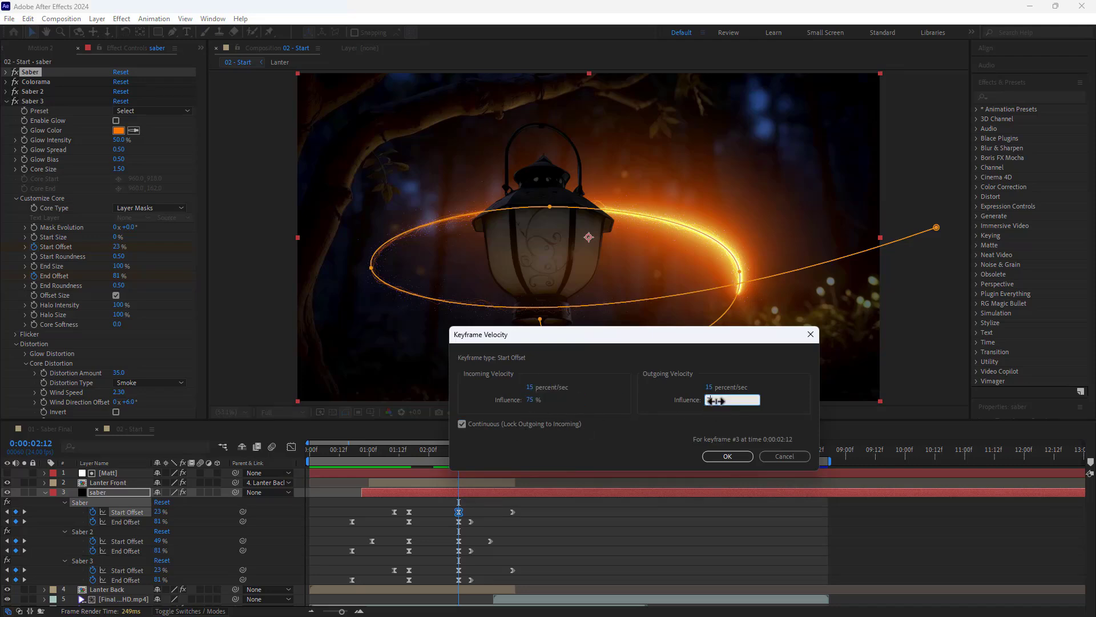
{"action": "type", "text": "75"}
{"action": "left_click", "coordinate": [727, 456]}
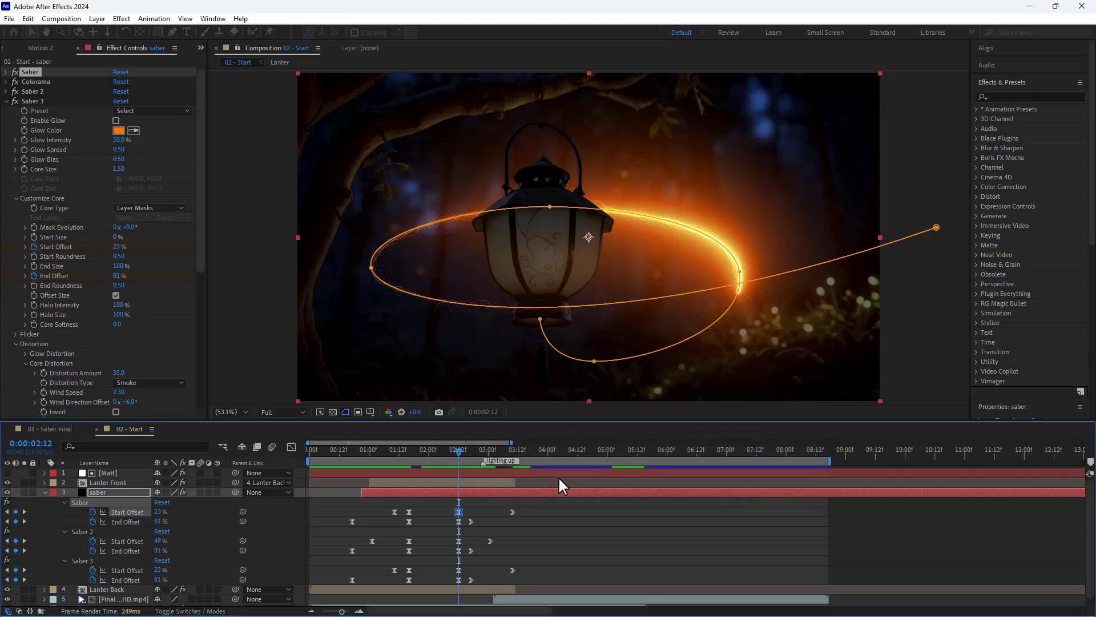
- Set the Saber End Offset keyframe to continuous velocity with 75% influence
{"action": "right_click", "coordinate": [458, 522]}
{"action": "left_click", "coordinate": [508, 501]}
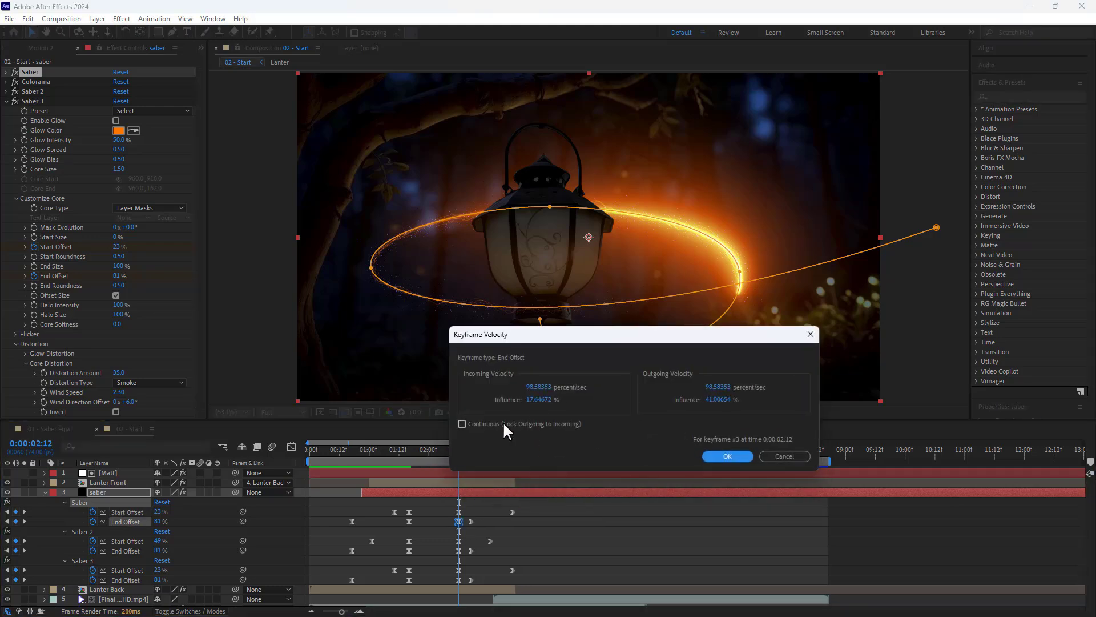
{"action": "left_click", "coordinate": [533, 388]}
{"action": "left_click", "coordinate": [537, 400]}
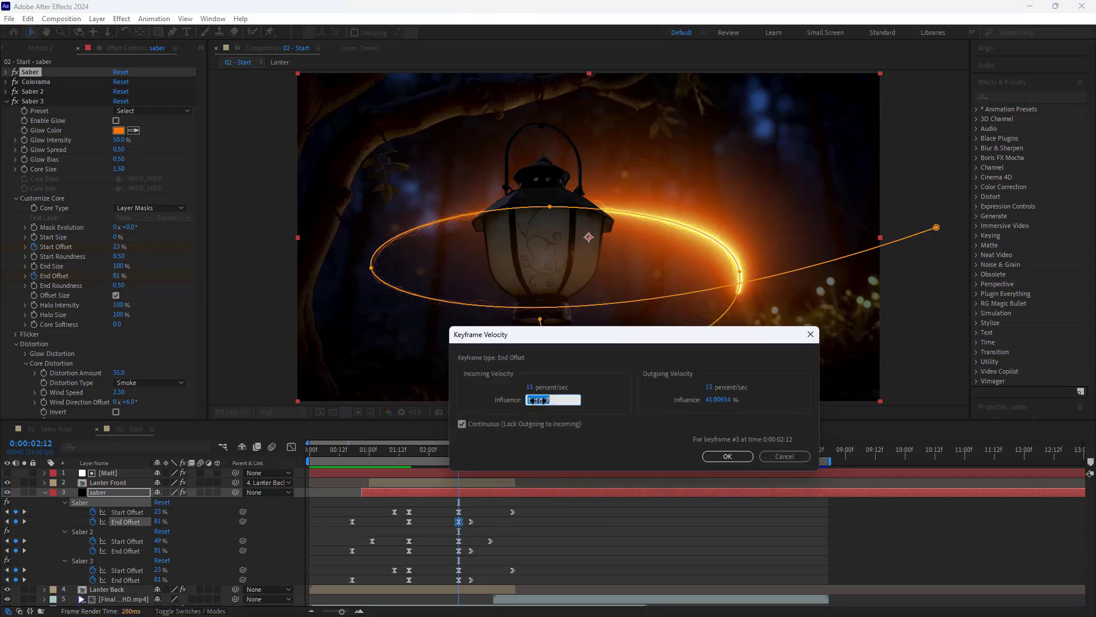
{"action": "type", "text": "75"}
{"action": "left_click", "coordinate": [733, 400]}
{"action": "type", "text": "7"}
{"action": "left_click", "coordinate": [728, 456]}
- Give the Saber 2 Start Offset keyframe continuous 15 percent/sec velocity and 75% influence
{"action": "right_click", "coordinate": [460, 540]}
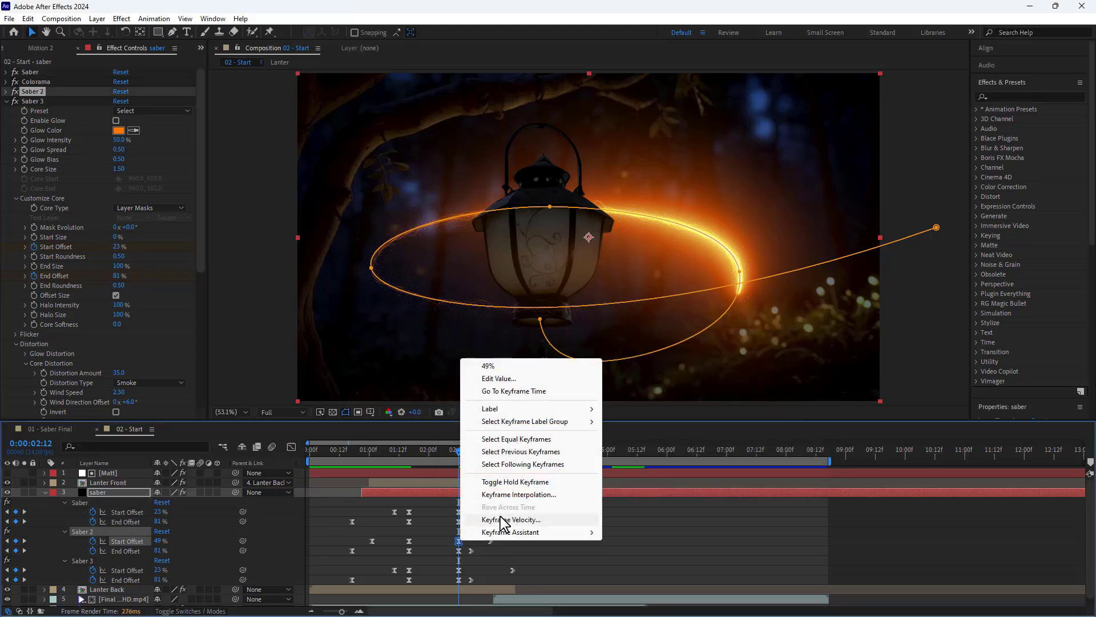
{"action": "left_click", "coordinate": [502, 519]}
{"action": "left_click", "coordinate": [489, 425]}
{"action": "left_click", "coordinate": [539, 387]}
{"action": "type", "text": "15"}
{"action": "left_click", "coordinate": [540, 400]}
{"action": "type", "text": "75"}
{"action": "left_click", "coordinate": [721, 400]}
{"action": "type", "text": "75"}
{"action": "key", "text": "Return"}
- Give the Saber 2 End Offset keyframe continuous 15 percent/sec velocity and 75% influence
{"action": "right_click", "coordinate": [459, 550]}
{"action": "left_click", "coordinate": [503, 529]}
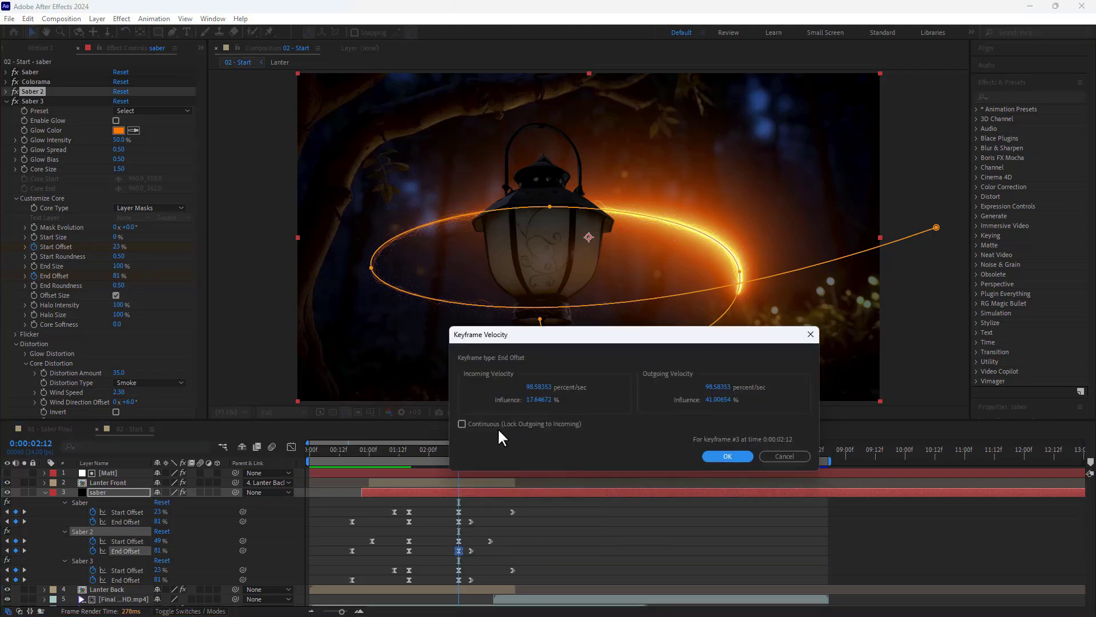
{"action": "left_click", "coordinate": [539, 387]}
{"action": "type", "text": "15"}
{"action": "left_click", "coordinate": [540, 400]}
{"action": "type", "text": "75"}
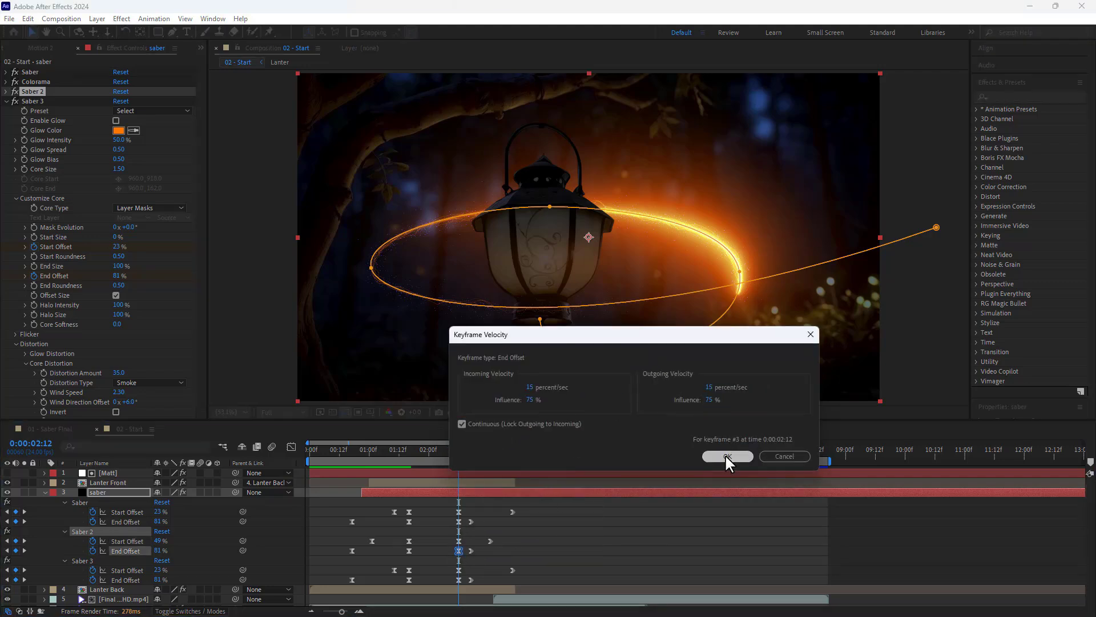
{"action": "left_click", "coordinate": [721, 400]}
{"action": "type", "text": "75"}
{"action": "left_click", "coordinate": [727, 456]}
- Set the Saber 3 Start Offset keyframe velocity to 15 percent/sec with 75% influence
{"action": "right_click", "coordinate": [460, 570]}
{"action": "left_click", "coordinate": [510, 550]}
{"action": "left_click", "coordinate": [539, 386]}
{"action": "type", "text": "15"}
{"action": "left_click", "coordinate": [540, 400]}
{"action": "type", "text": "75"}
{"action": "left_click", "coordinate": [720, 400]}
{"action": "type", "text": "75"}
{"action": "left_click", "coordinate": [717, 454]}
- Set the Saber 3 End Offset keyframe velocity to 15 percent/sec with 75% influence
{"action": "right_click", "coordinate": [458, 580]}
{"action": "left_click", "coordinate": [495, 566]}
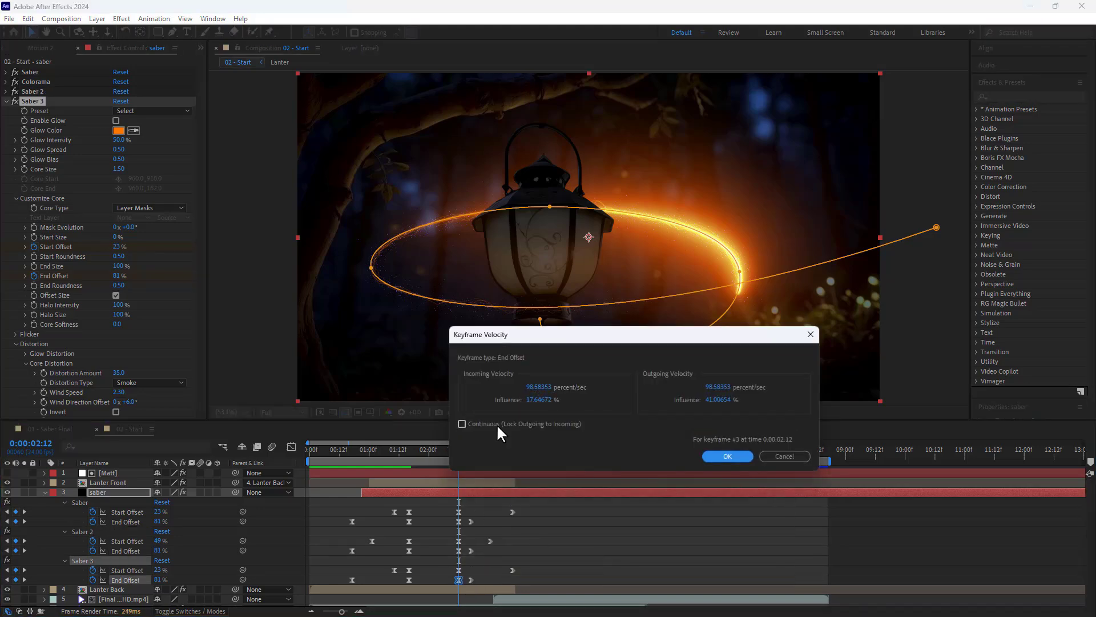
{"action": "left_click", "coordinate": [547, 387]}
{"action": "type", "text": "15"}
{"action": "left_click", "coordinate": [720, 399]}
{"action": "type", "text": "75"}
{"action": "left_click", "coordinate": [727, 456]}
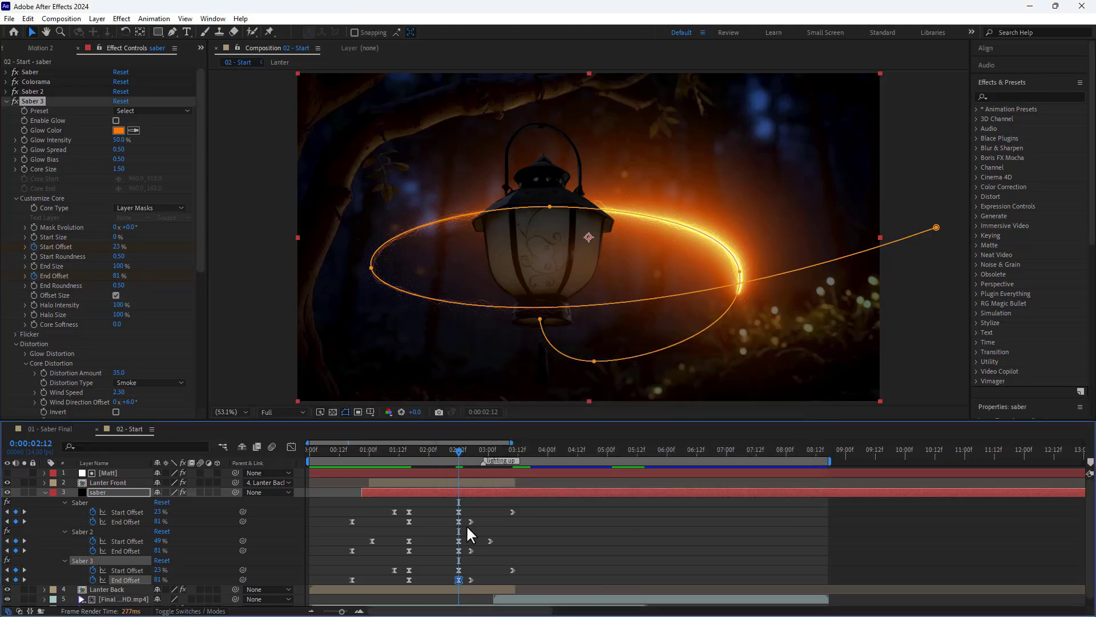
{"action": "left_click", "coordinate": [358, 451]}
- Preview the eased saber motion from the first frame, stopping around two seconds
{"action": "key", "text": "Home"}
{"action": "key", "text": "space"}
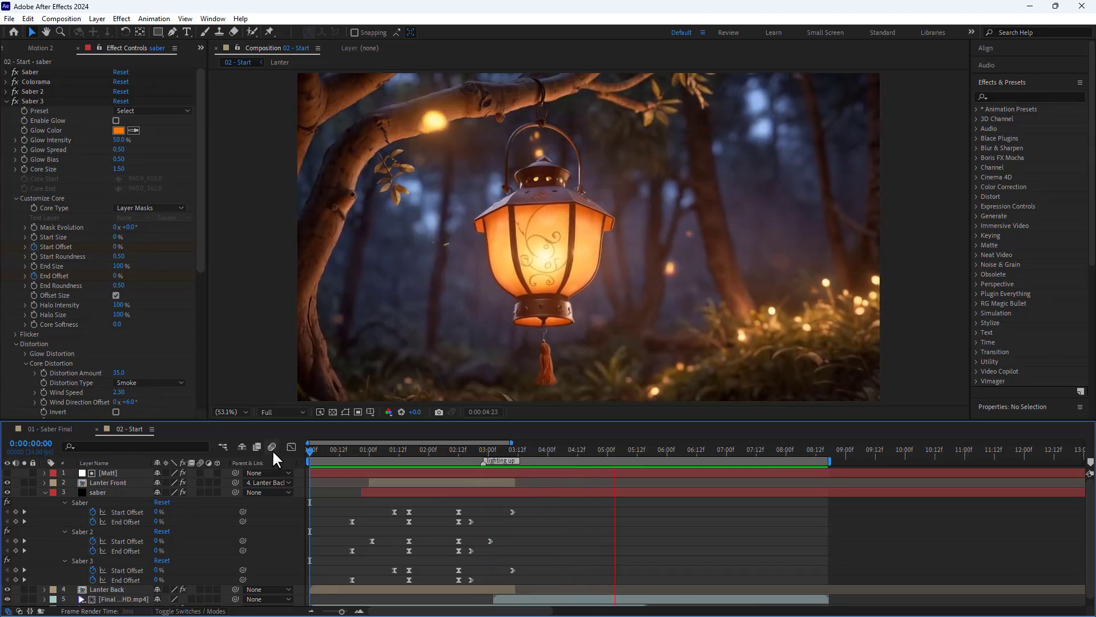
{"action": "left_click_drag", "start_coordinate": [400, 452], "coordinate": [470, 461]}
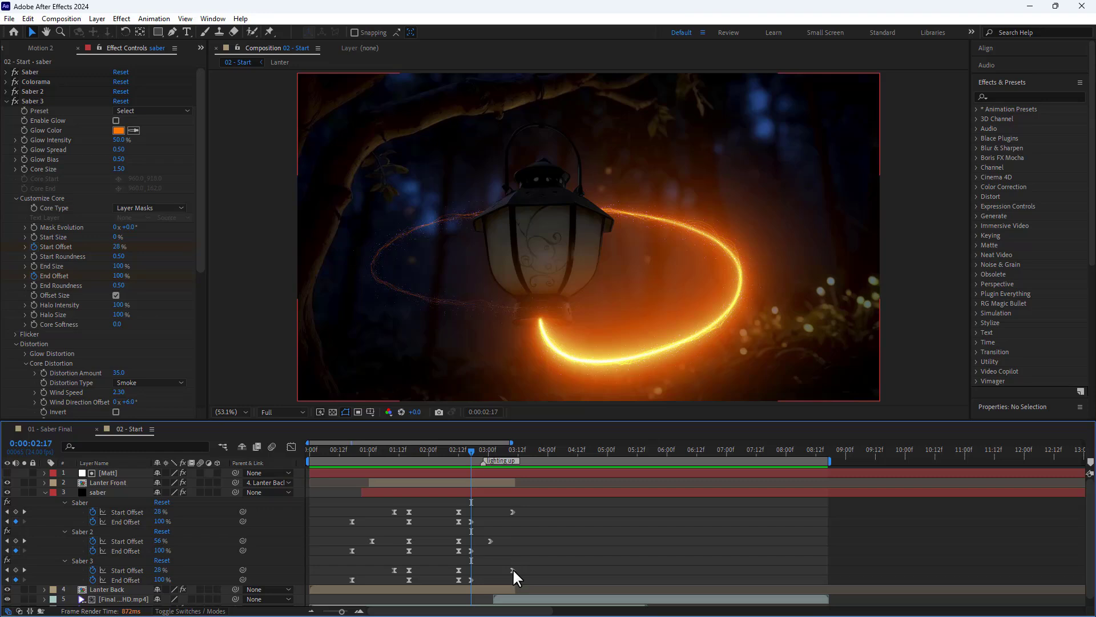
- Nudge Saber 3's Start Offset keyframe earlier, raise Start Offsets at 2:12 (Saber 36%, Saber 3 50%), then preview
{"action": "left_click_drag", "start_coordinate": [511, 569], "coordinate": [478, 579]}
{"action": "left_click_drag", "start_coordinate": [471, 451], "coordinate": [458, 450]}
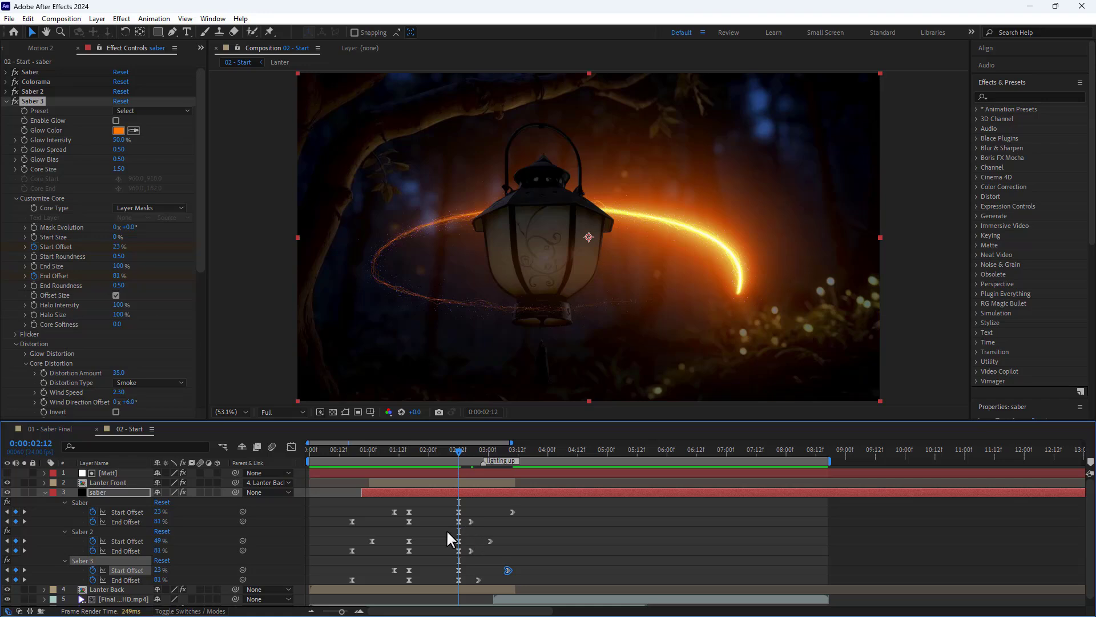
{"action": "mouse_move", "coordinate": [159, 569]}
{"action": "left_mouse_down"}
{"action": "mouse_move", "coordinate": [175, 569]}
{"action": "mouse_move", "coordinate": [164, 570]}
{"action": "left_mouse_up"}
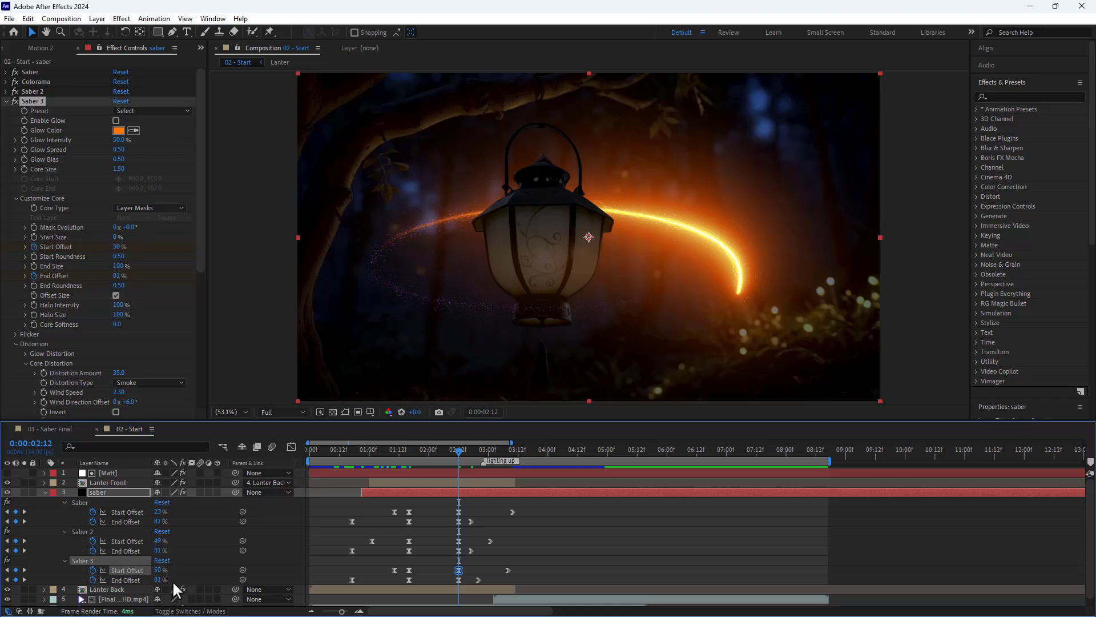
{"action": "left_click_drag", "start_coordinate": [158, 512], "coordinate": [167, 512]}
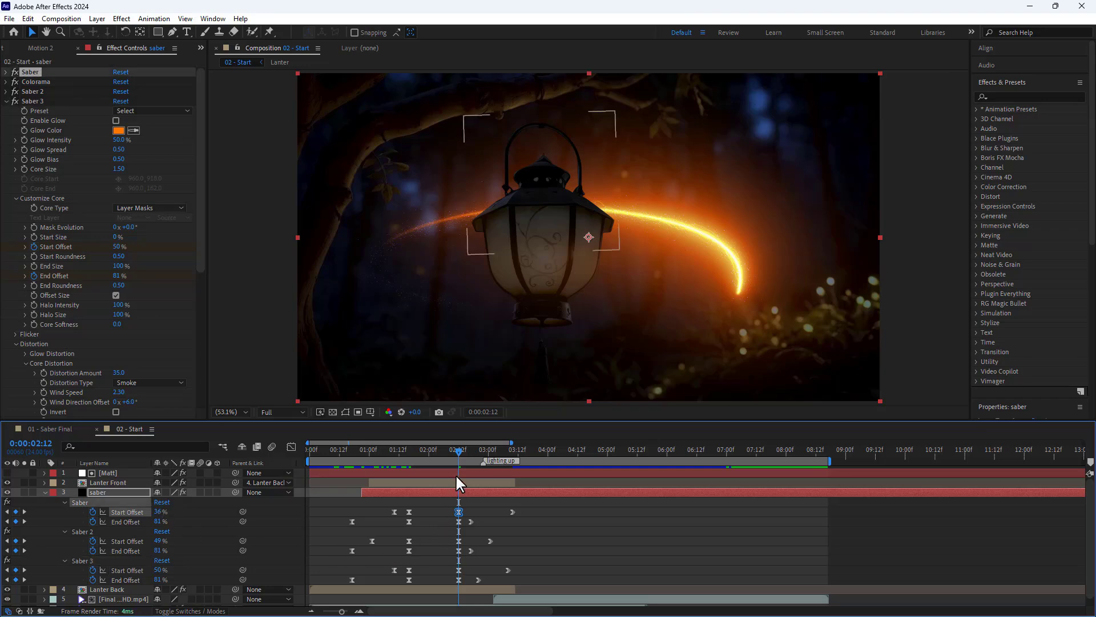
{"action": "left_click_drag", "start_coordinate": [459, 450], "coordinate": [301, 454]}
{"action": "key", "text": "space"}
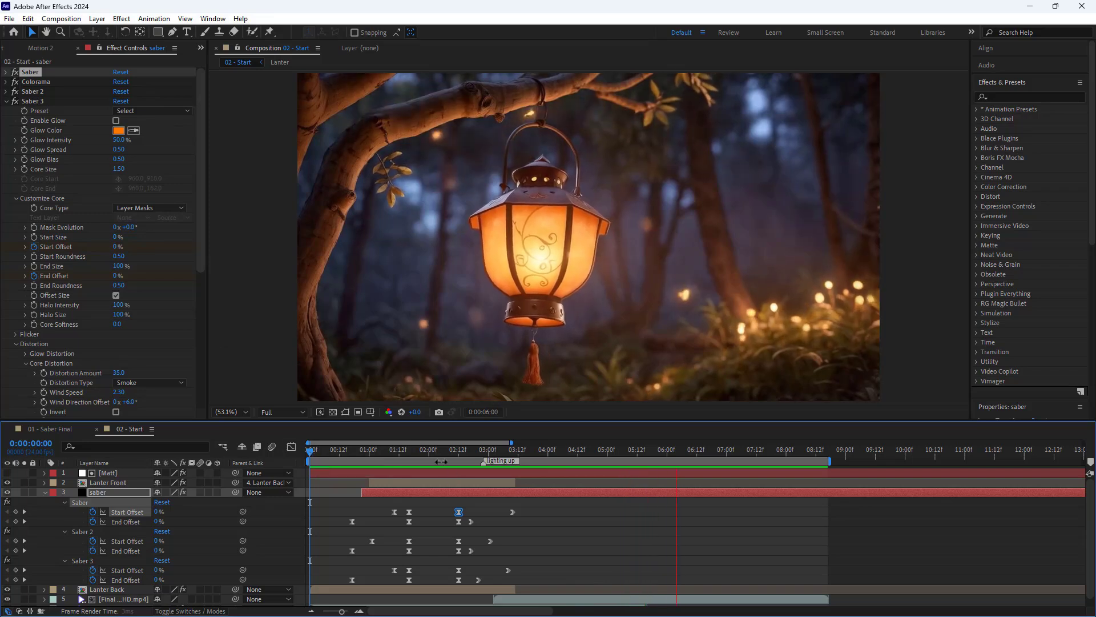
- Shift the saber layer a few frames later and move the last Saber 3 and Saber Start Offset keyframes earlier, to about 3:11 and 3:13
{"action": "left_click_drag", "start_coordinate": [429, 451], "coordinate": [484, 451]}
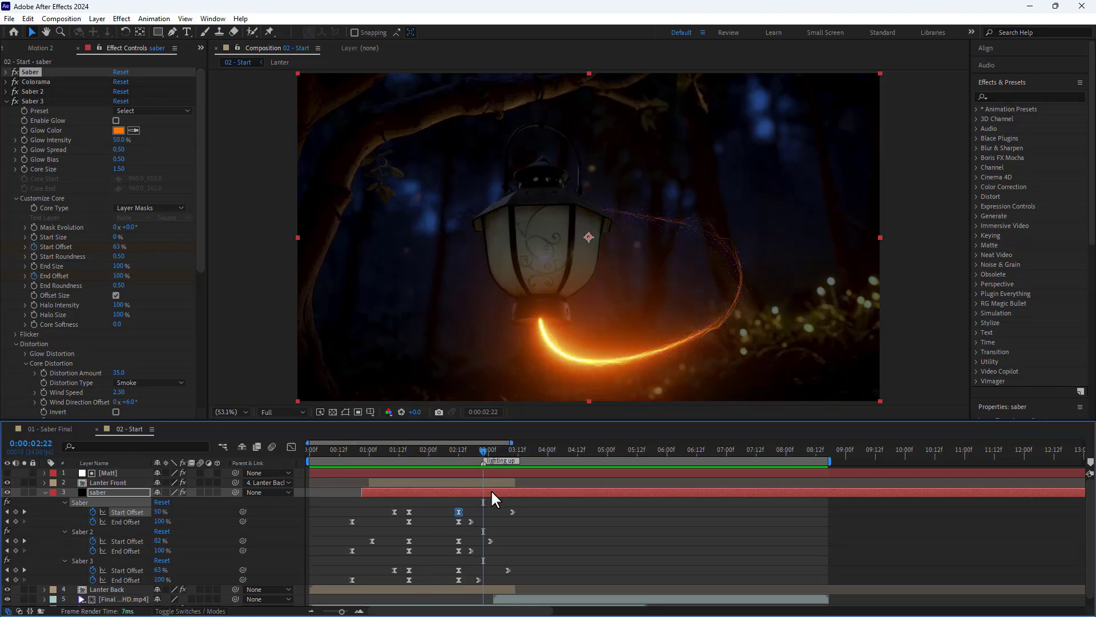
{"action": "left_click_drag", "start_coordinate": [492, 494], "coordinate": [499, 494]}
{"action": "left_click_drag", "start_coordinate": [389, 452], "coordinate": [498, 474]}
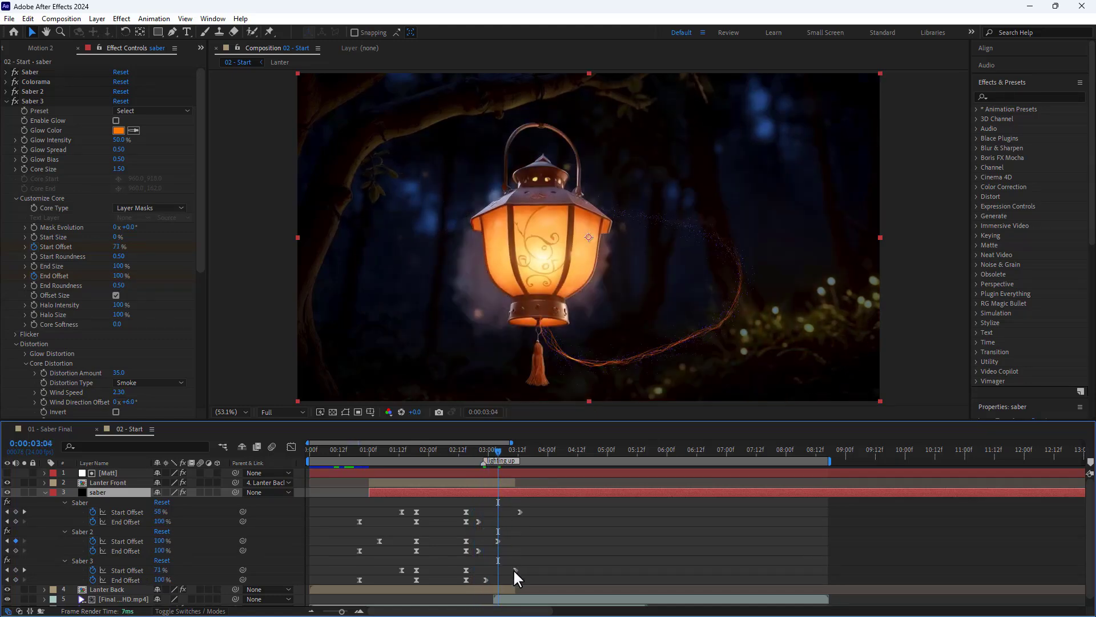
{"action": "left_click_drag", "start_coordinate": [513, 570], "coordinate": [502, 571]}
{"action": "left_click_drag", "start_coordinate": [519, 511], "coordinate": [505, 512]}
{"action": "left_click", "coordinate": [519, 529]}
{"action": "key", "text": "Home"}
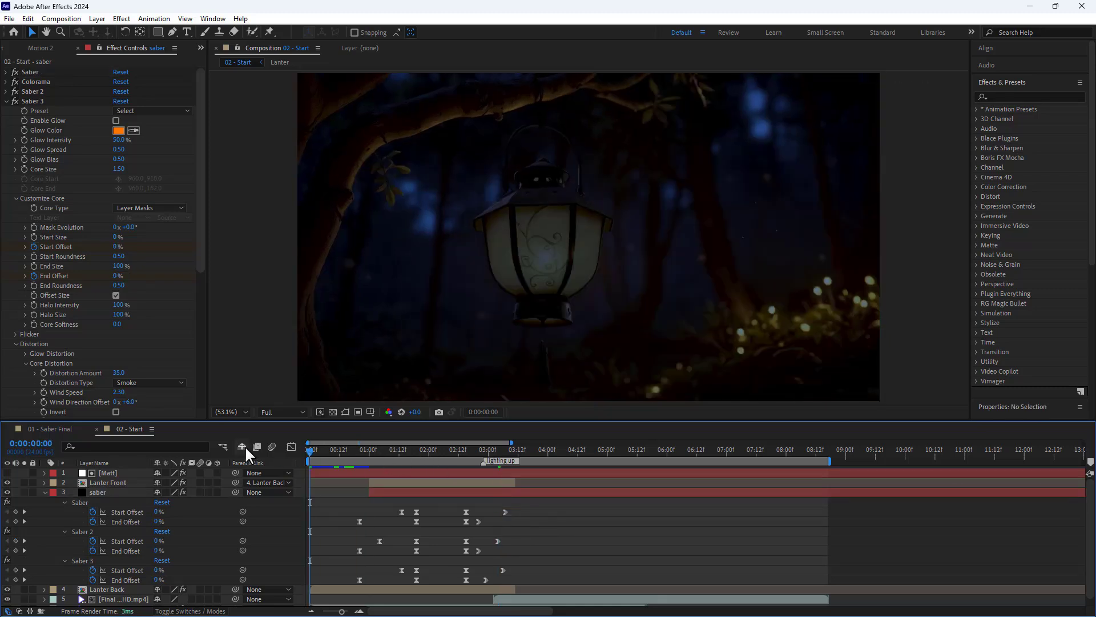
{"action": "key", "text": "space"}
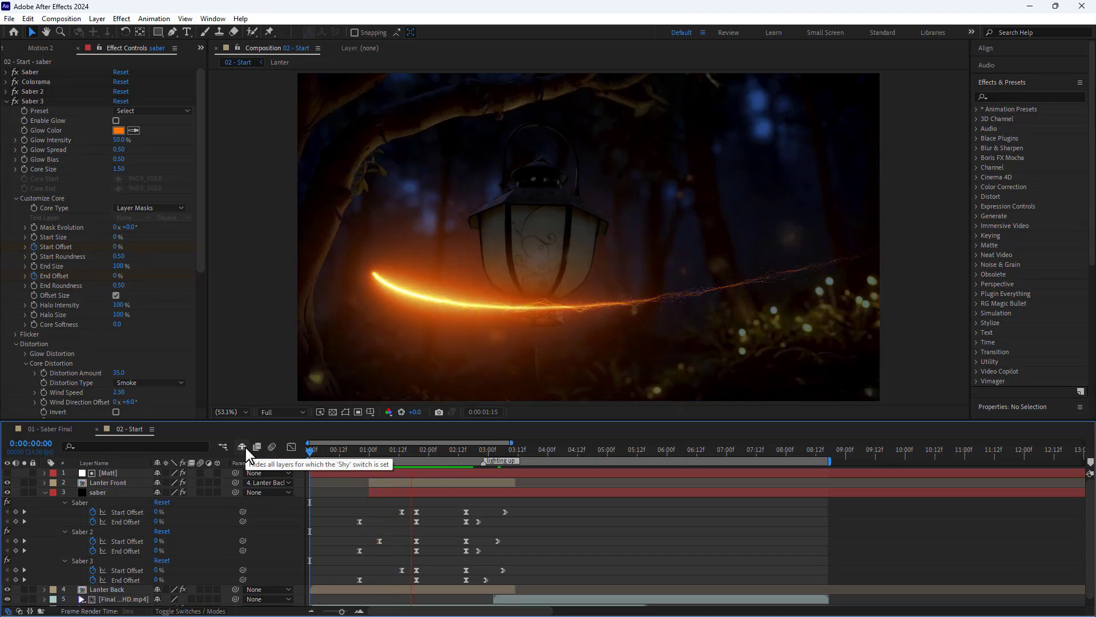